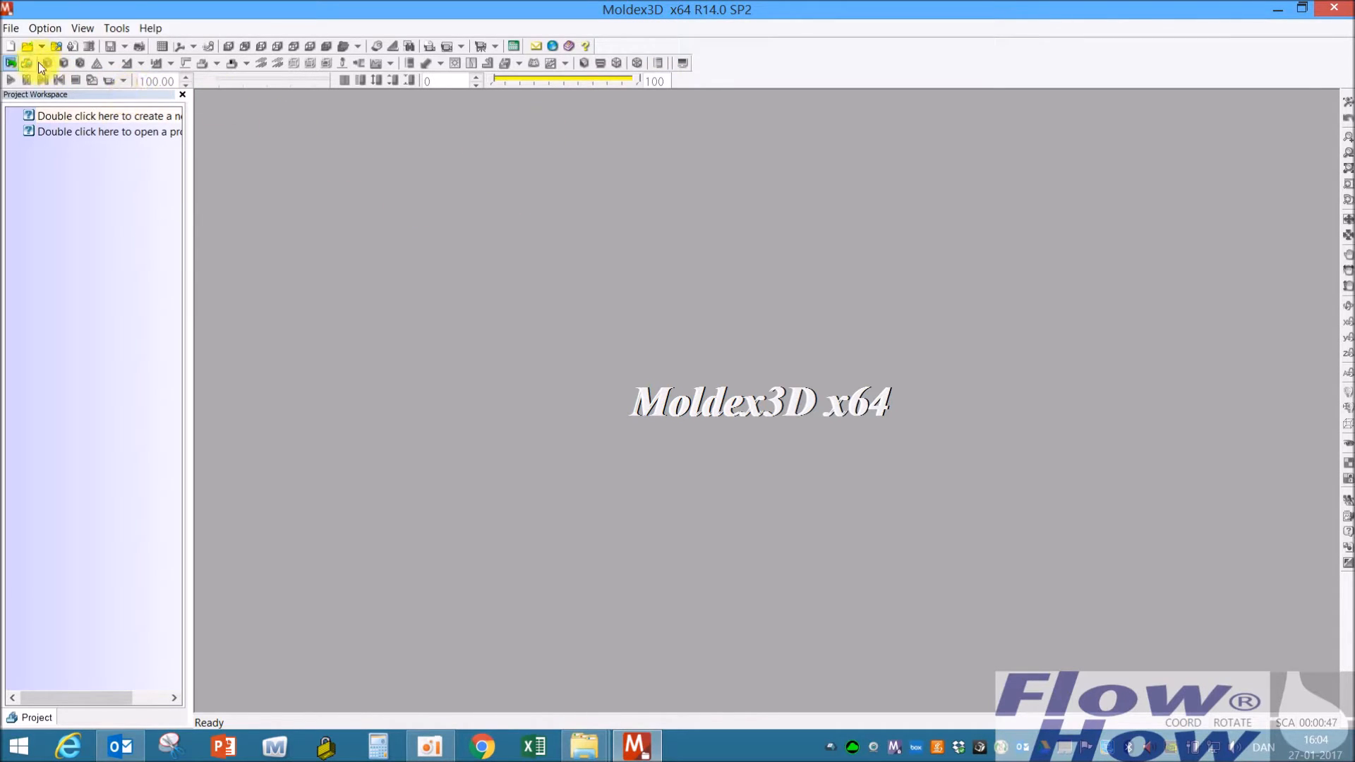
- Create a new project named test in Simple Mode, overwriting the existing project of the same name
left_click(28, 47)
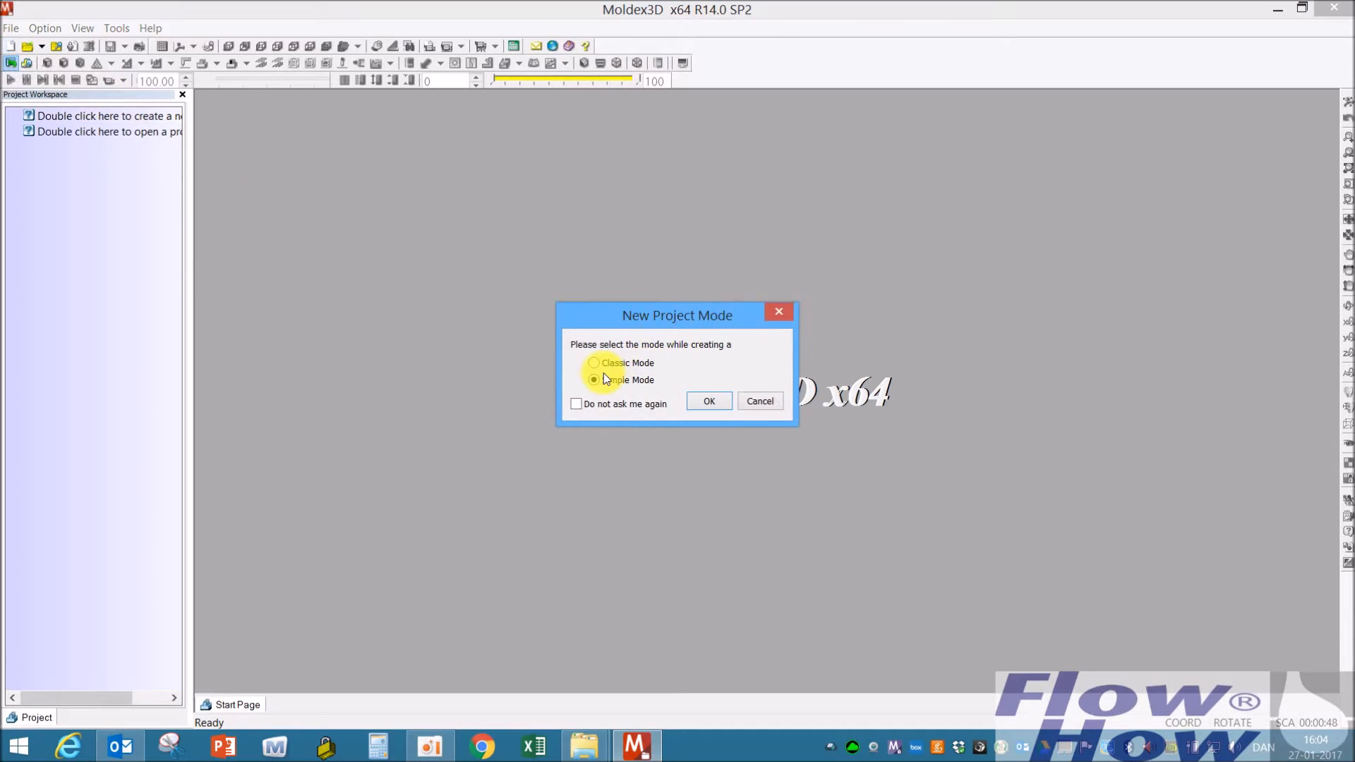
left_click(708, 401)
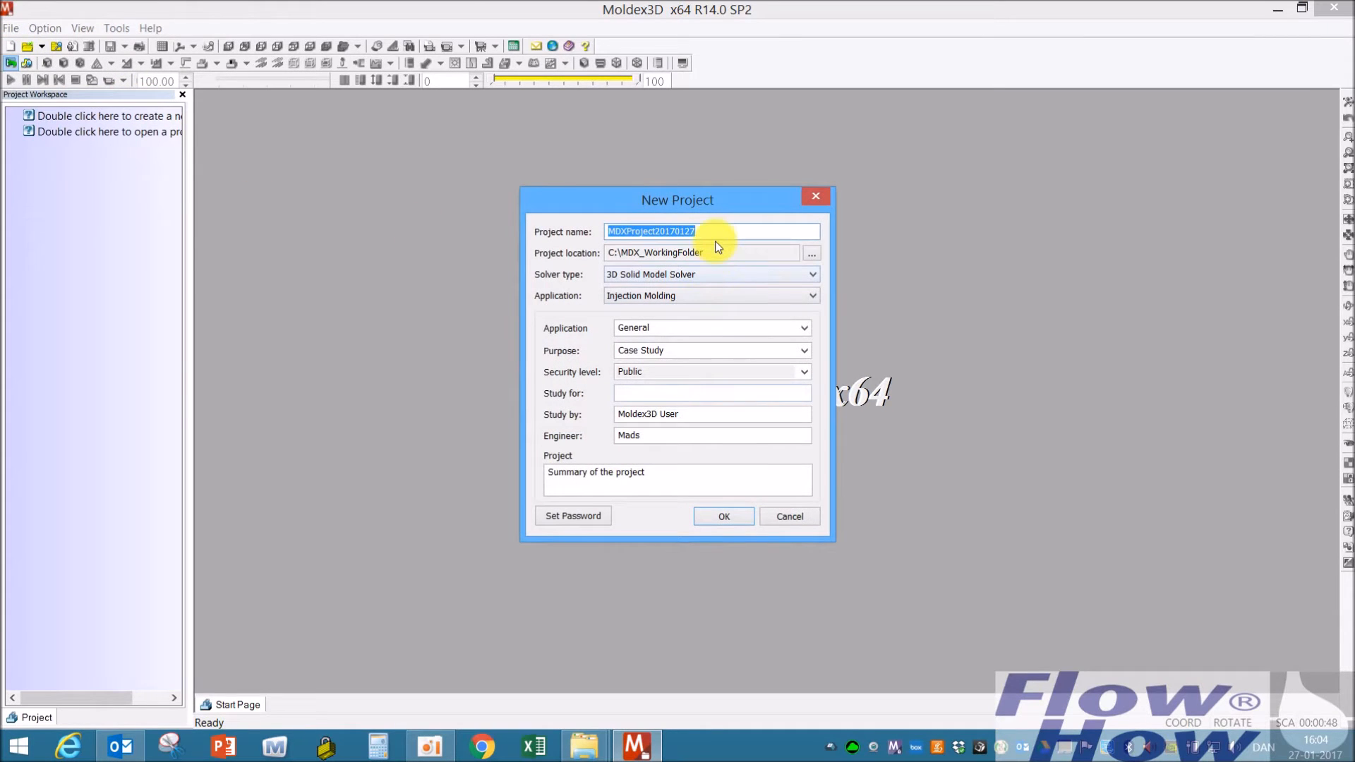
type("test")
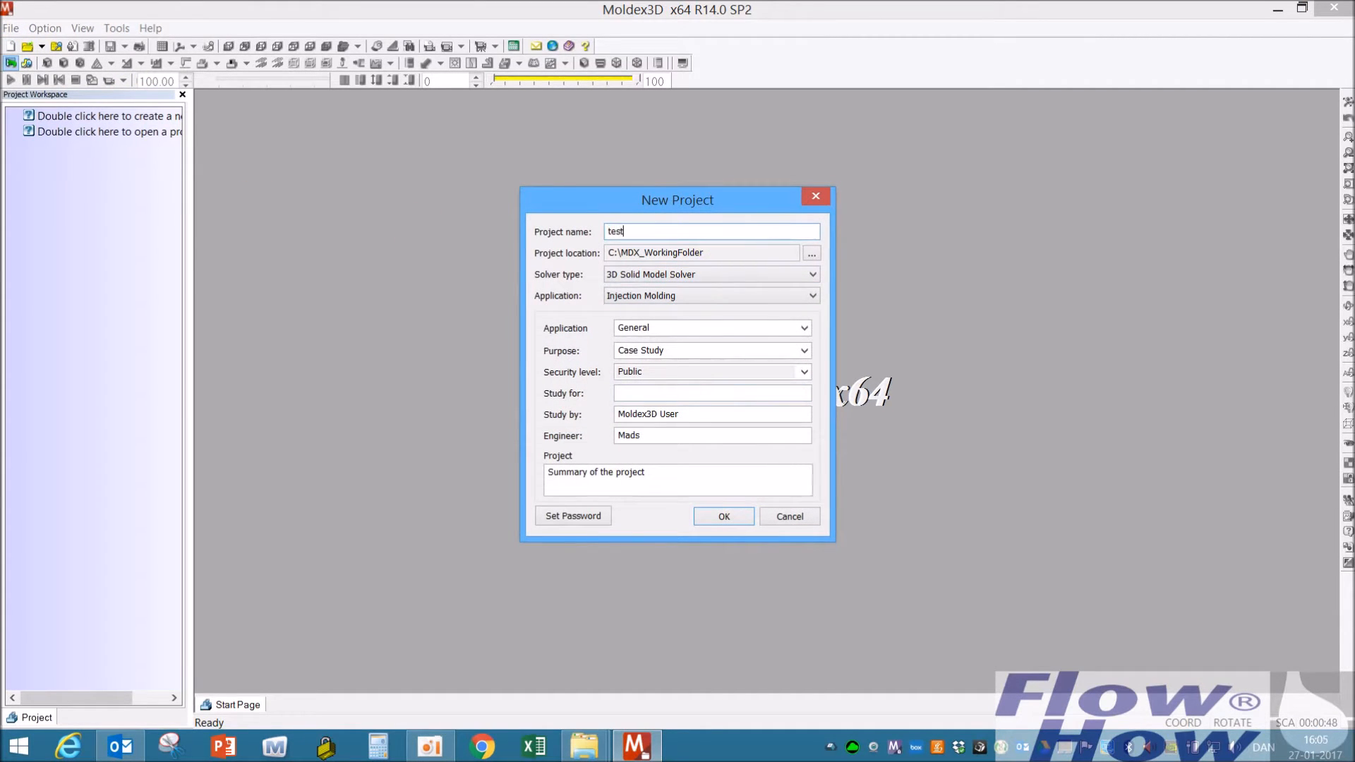
left_click(720, 515)
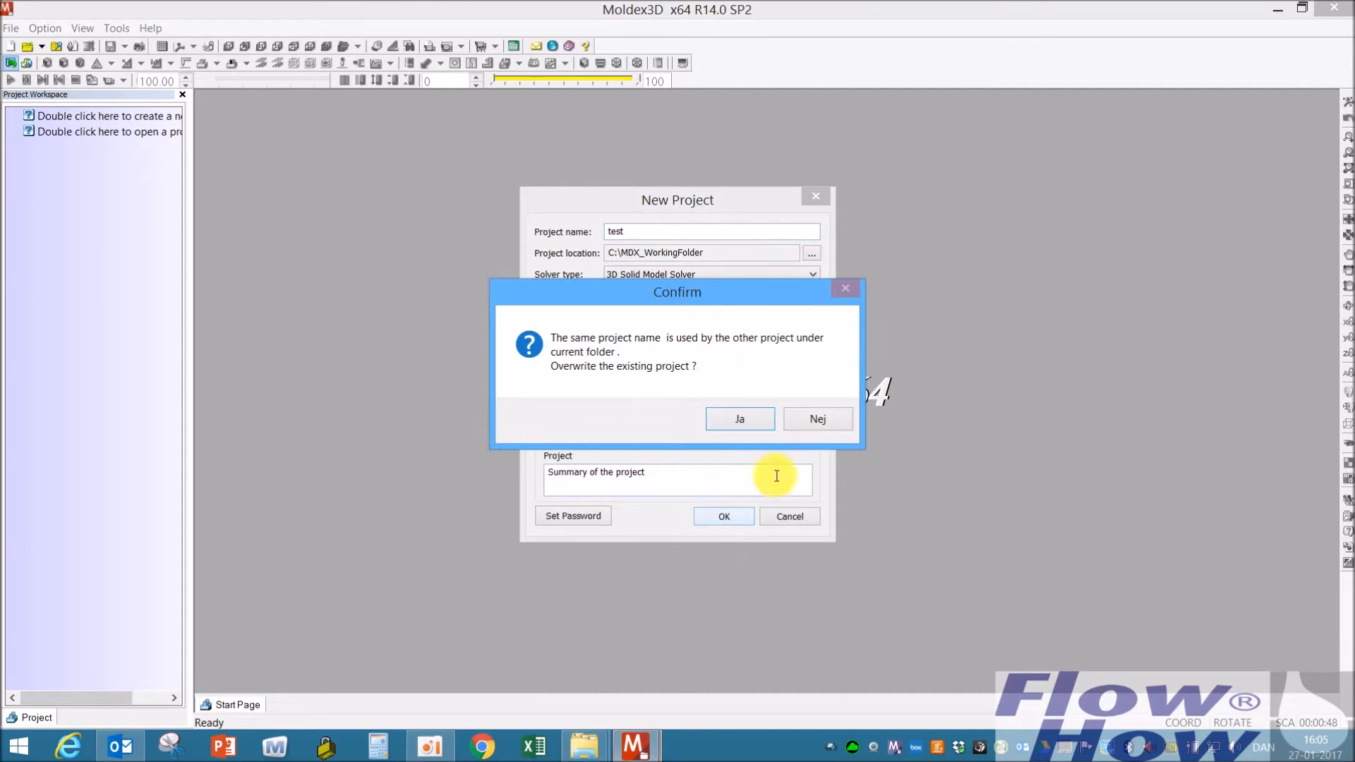
left_click(740, 422)
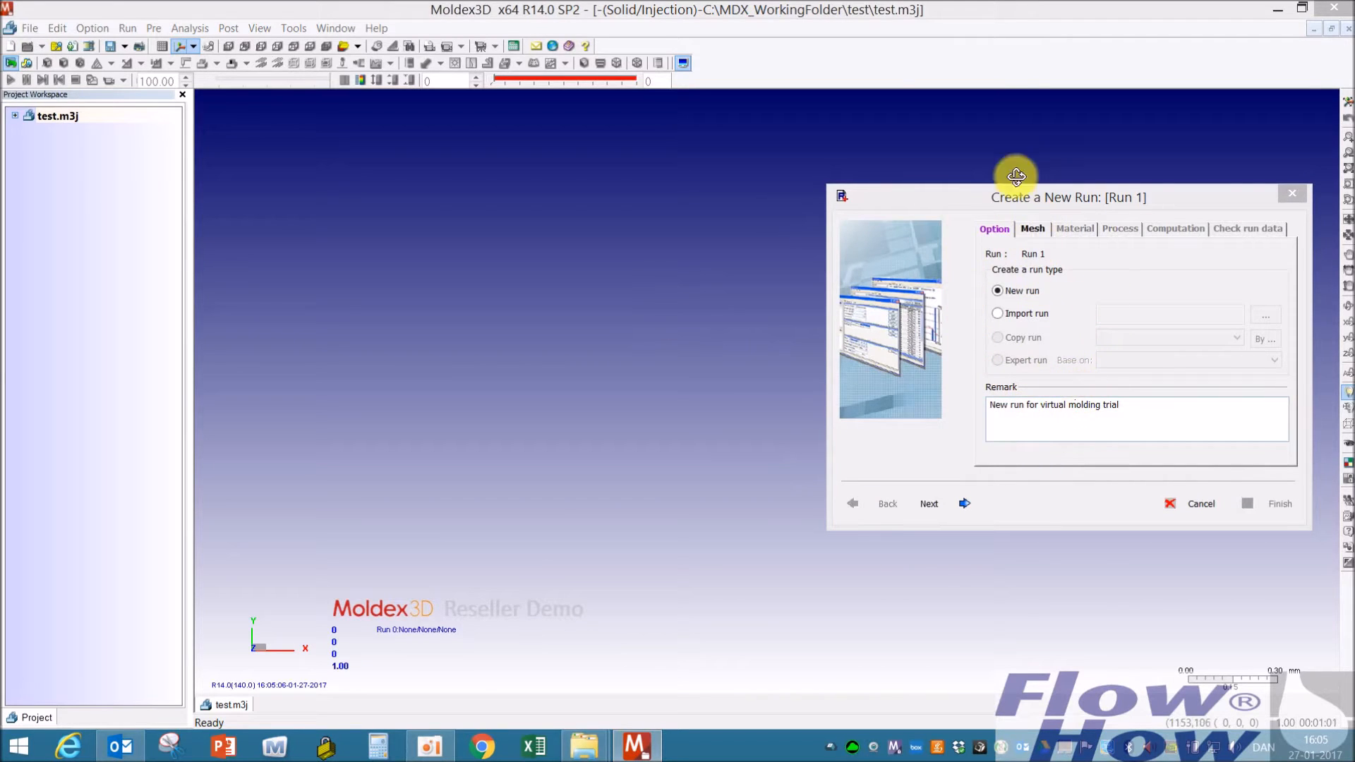
- Turn off the gradient background of the model display so that it is plain white
left_click(682, 63)
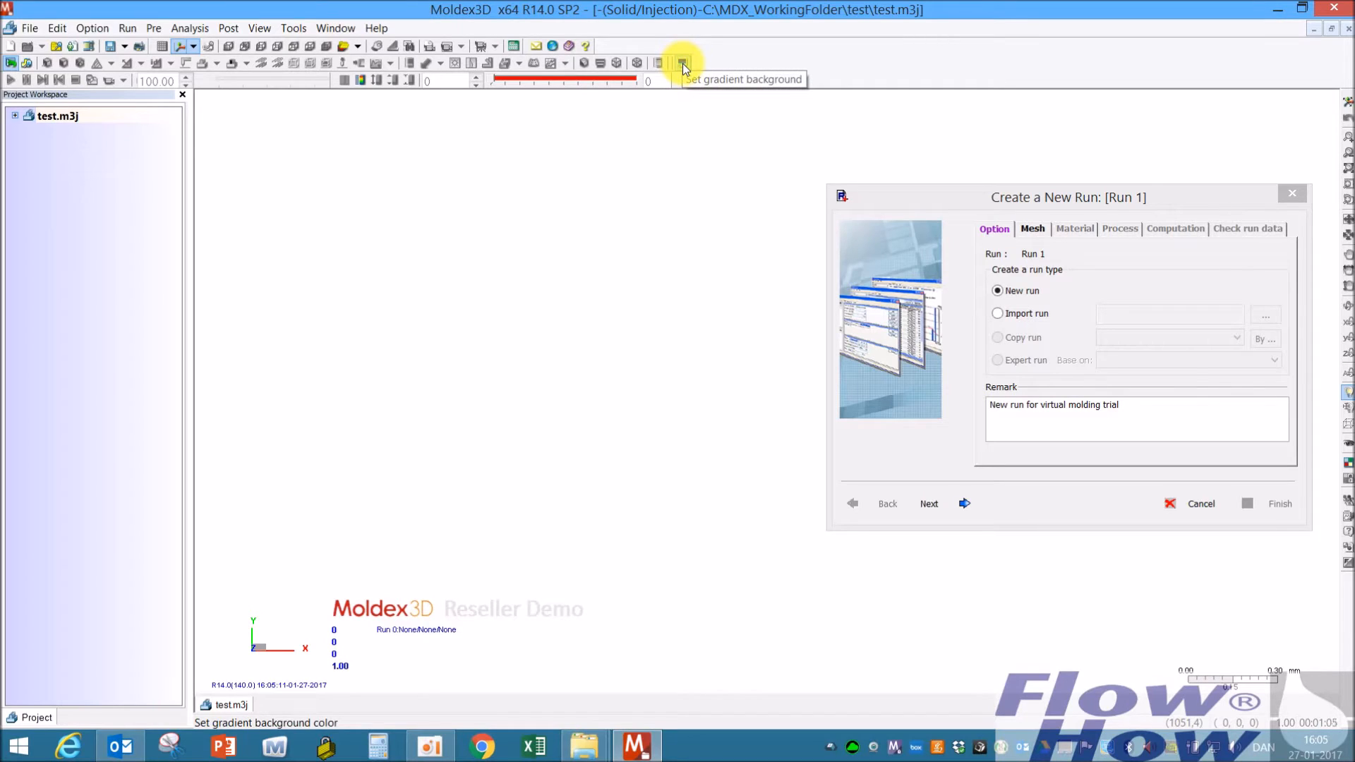
left_click(687, 62)
left_click(686, 62)
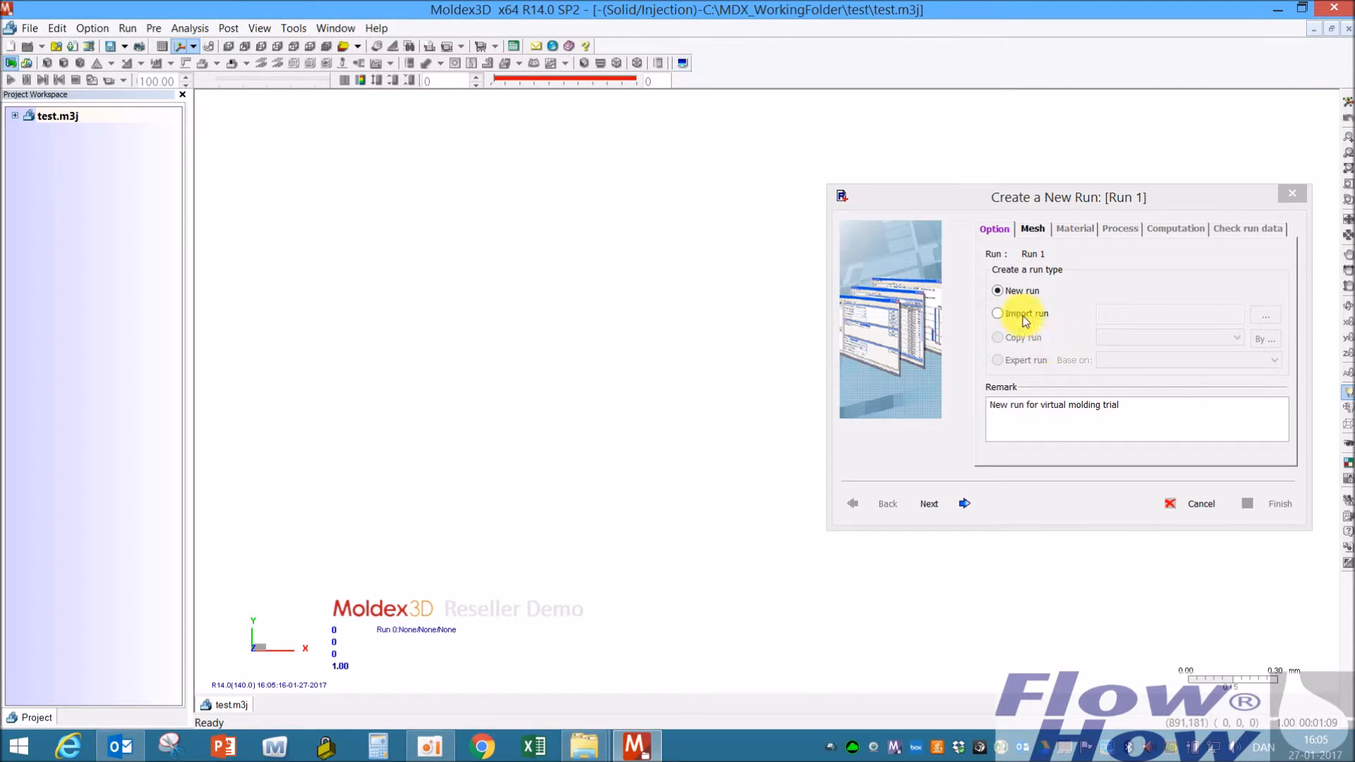
- Replace the remark of Run 1 with "it 0,3"
left_click_drag(1119, 405, 846, 420)
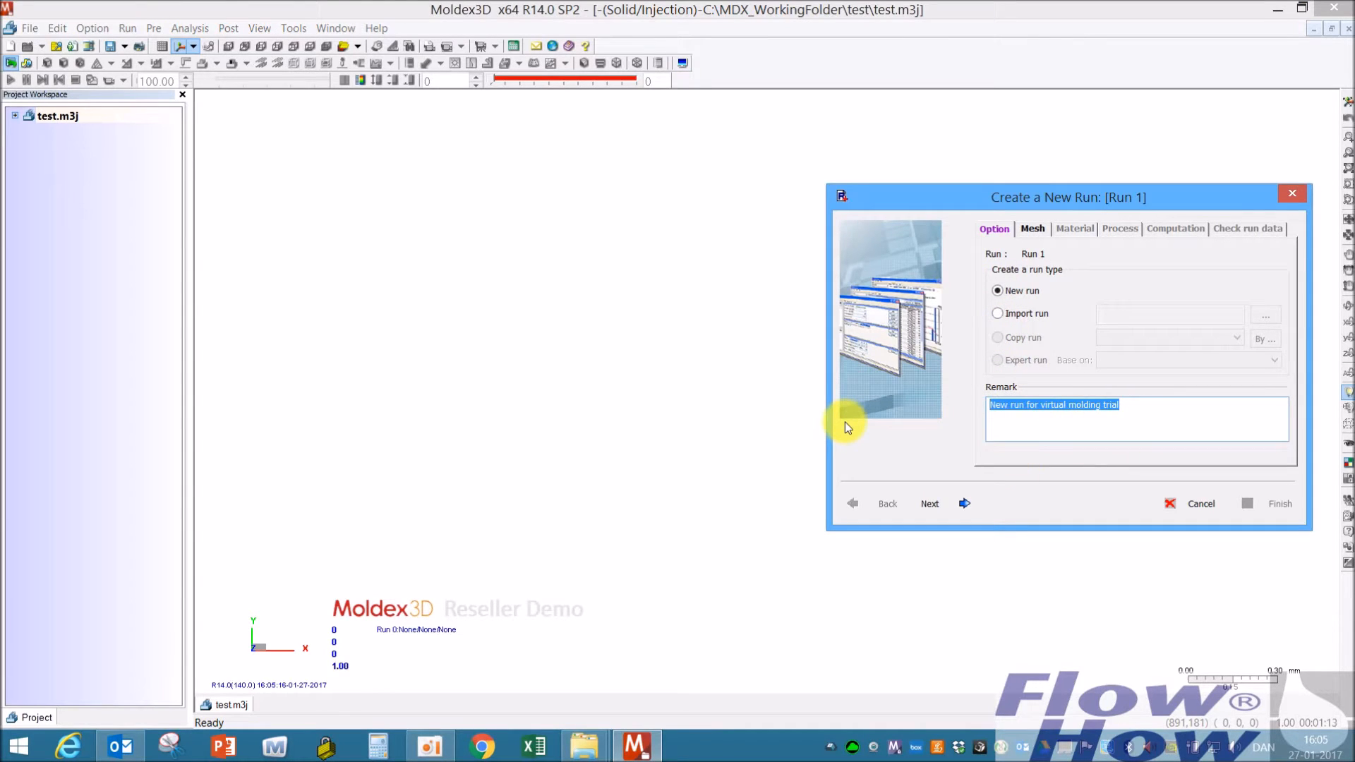
type("it")
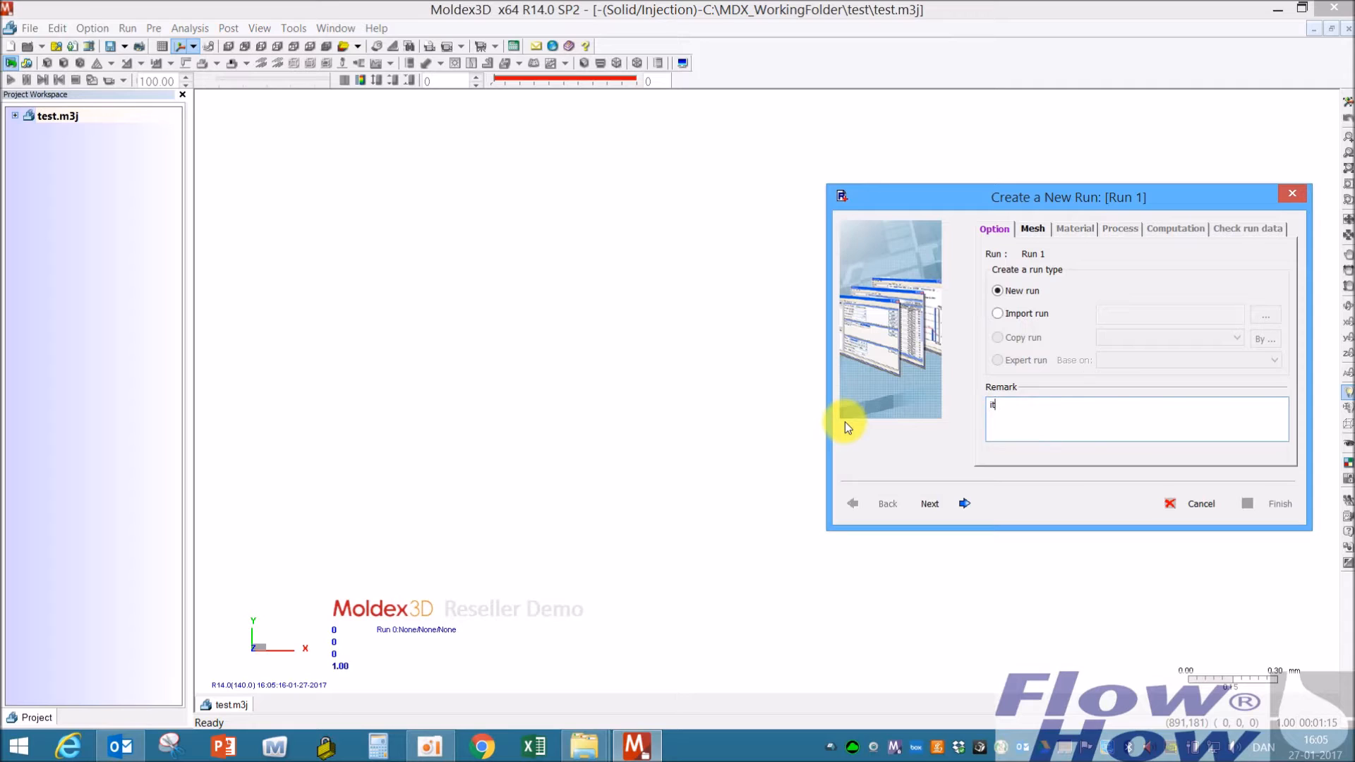
type(" 0,3")
- Load the mesh file Medicinal_part_1_mesh_errors.mfe from the desktop into Run 1
left_click(1041, 230)
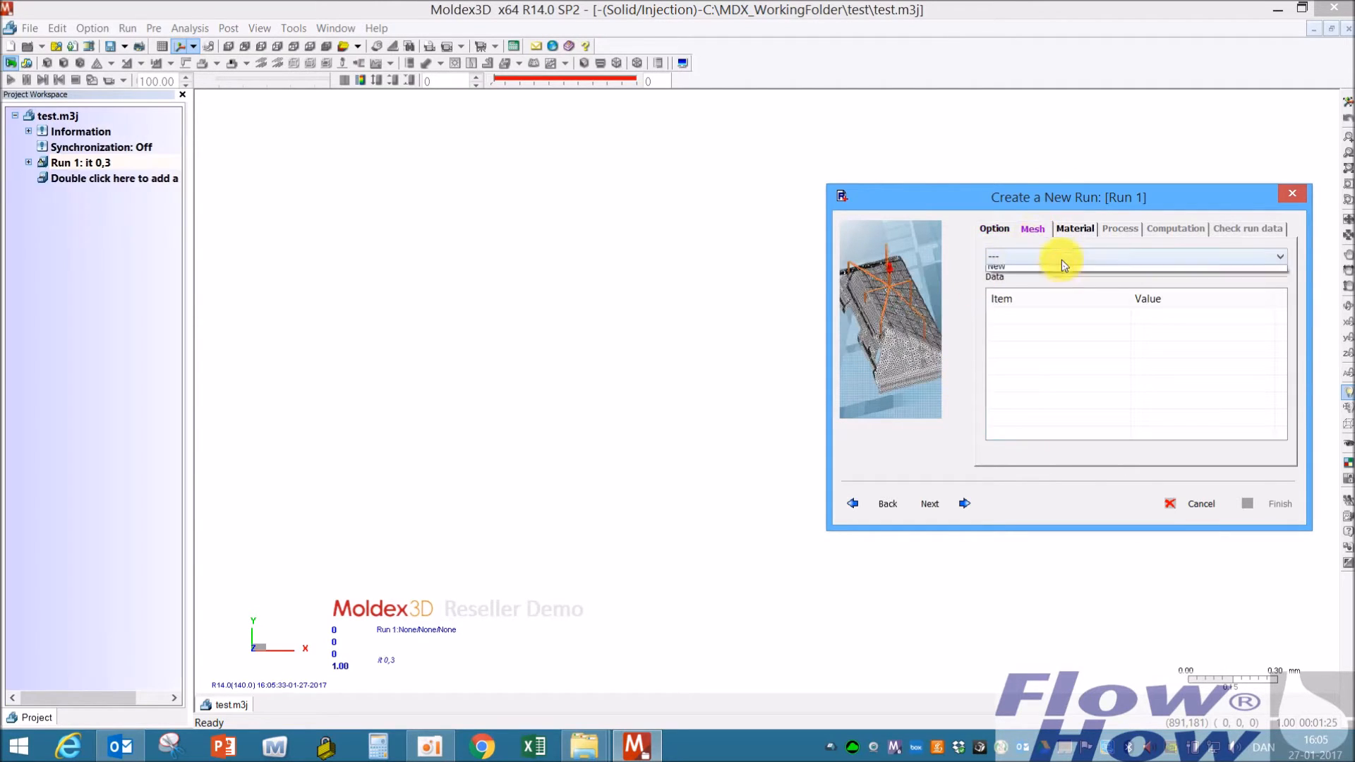
left_click(1062, 258)
left_click(1049, 282)
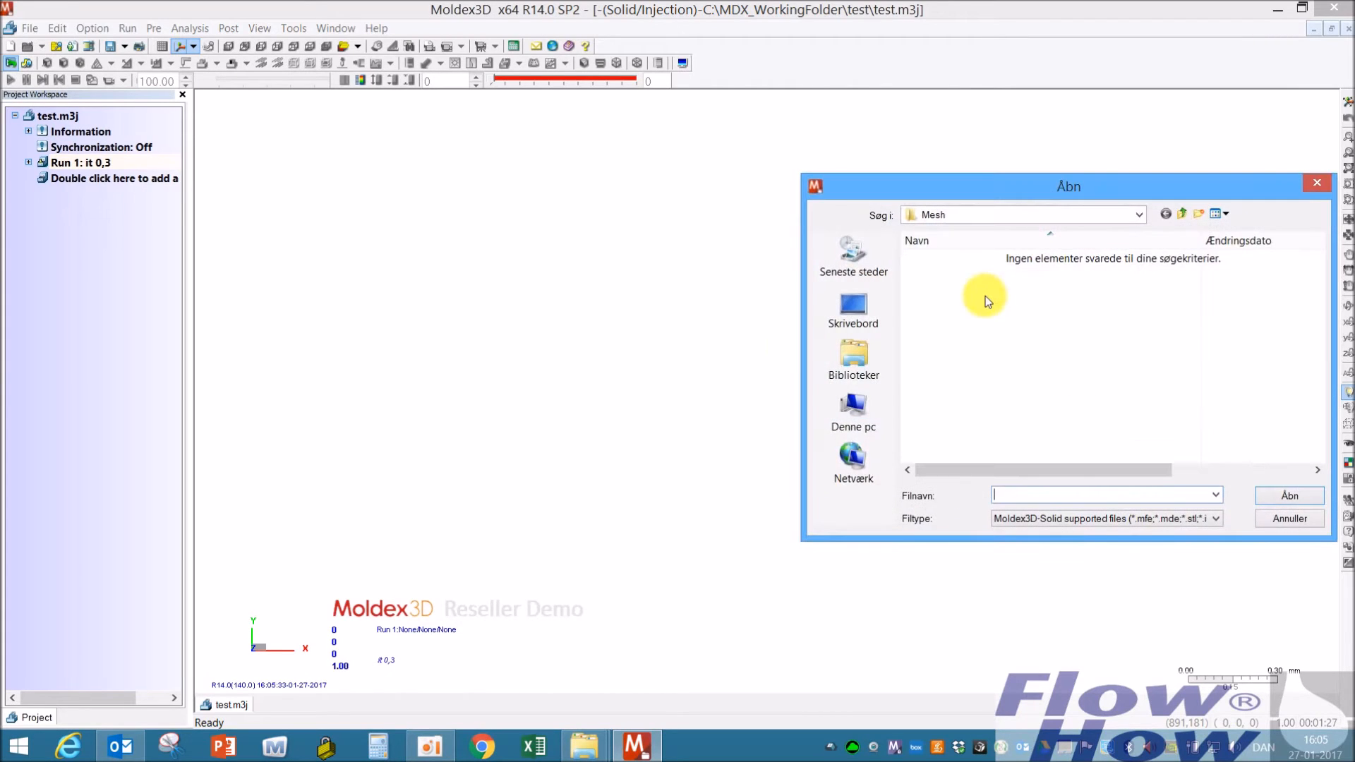
left_click(849, 310)
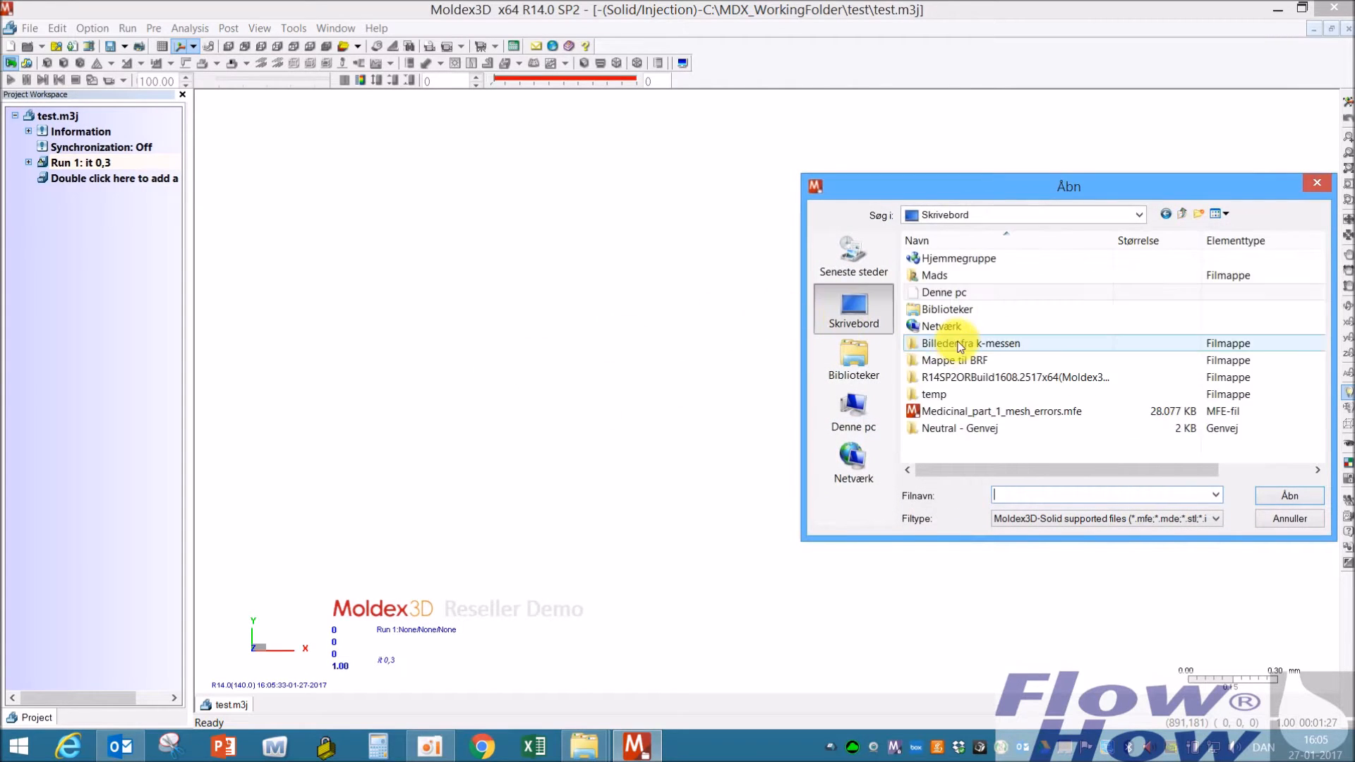
left_click(953, 413)
left_click(1283, 495)
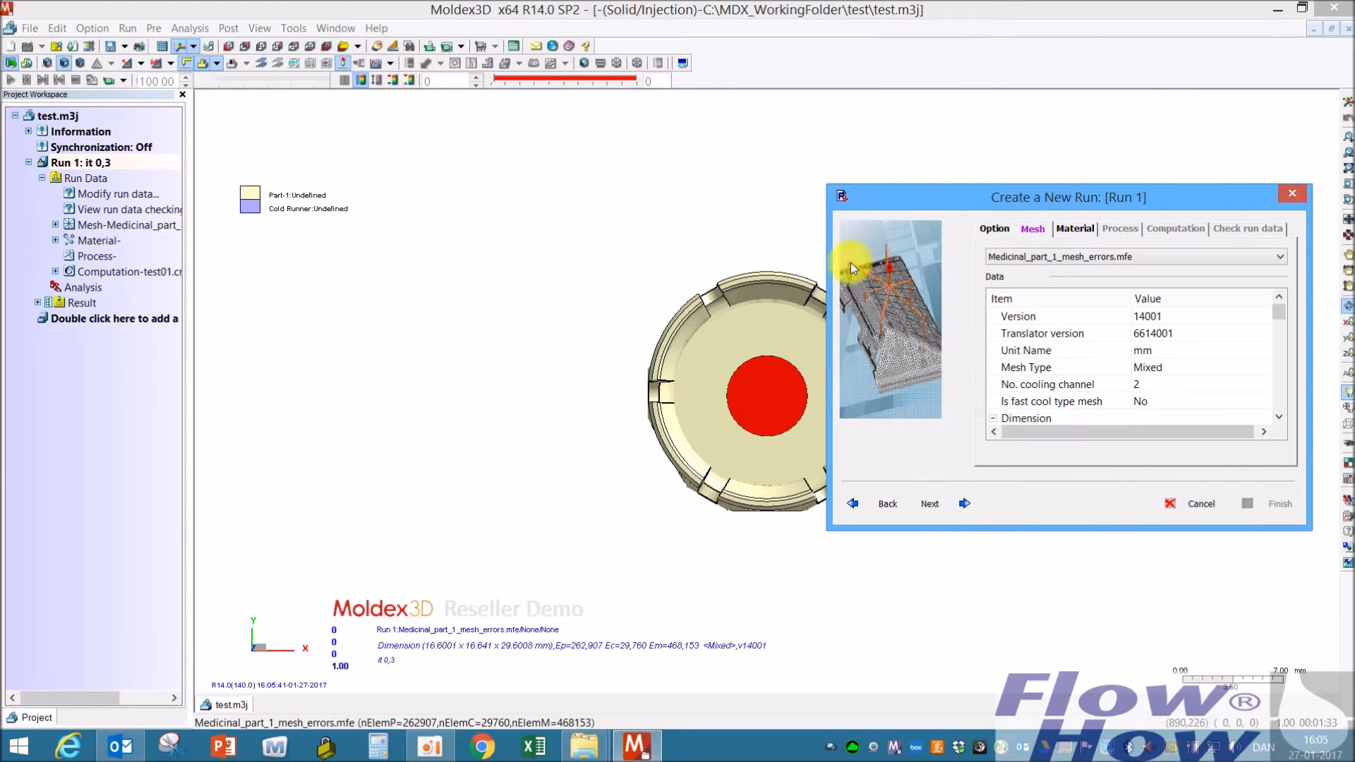
- Inspect the imported part with its cooling channels and moldbase shown and hidden, and check the mesh type
left_click_drag(717, 404, 547, 275)
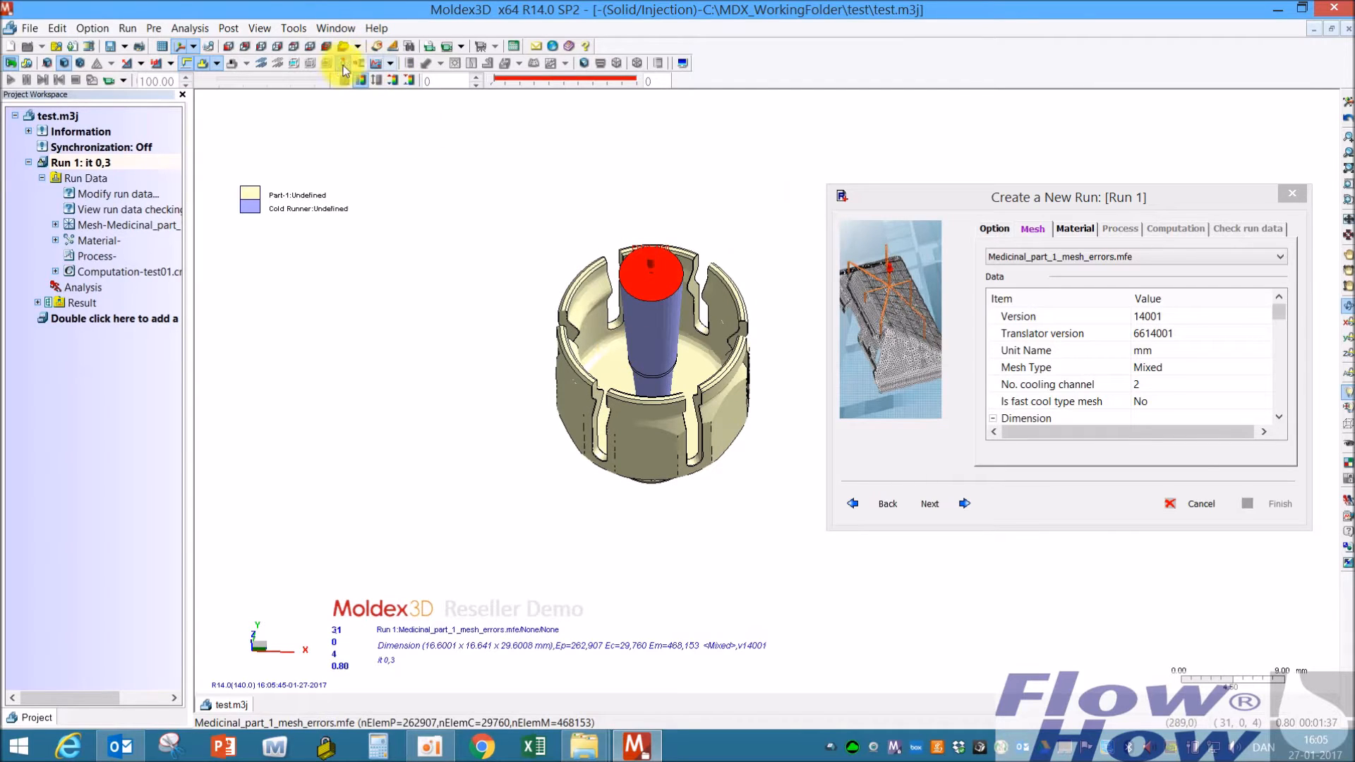
left_click(265, 64)
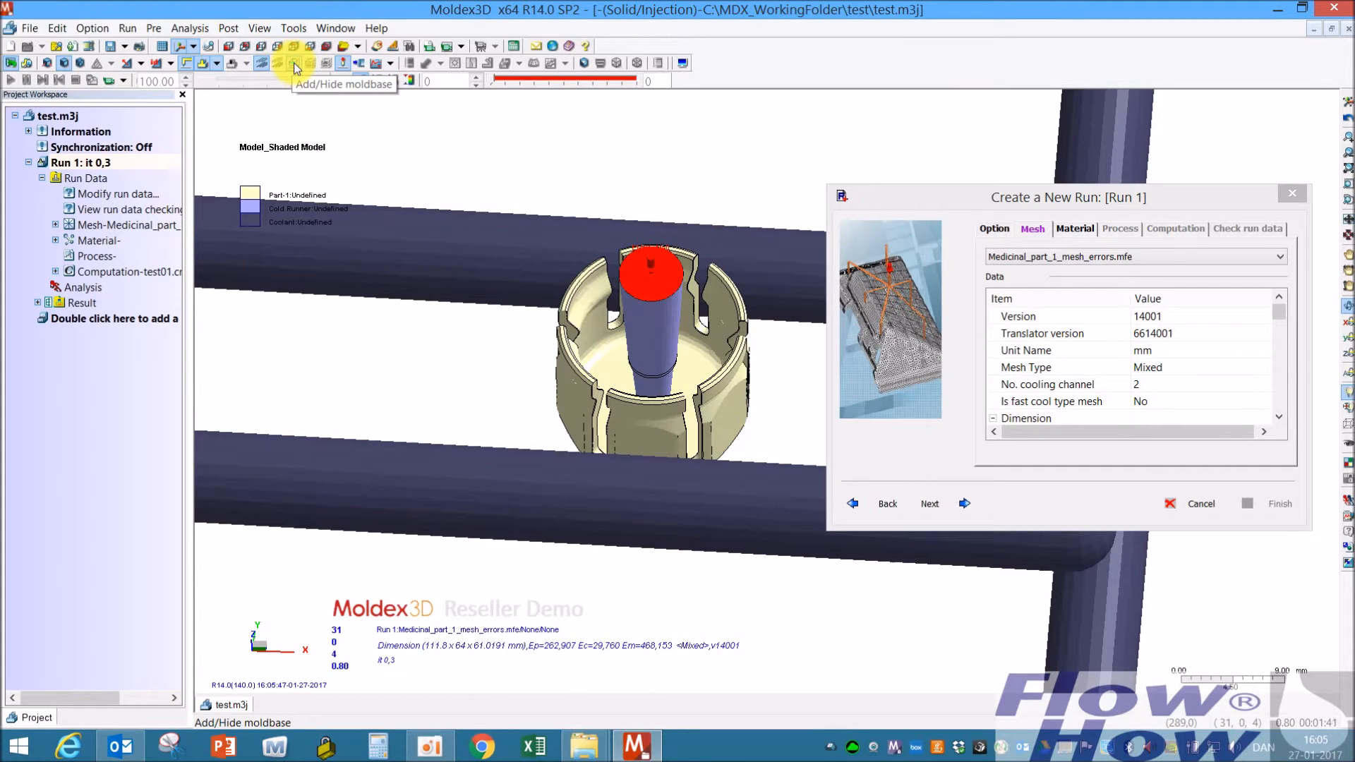
left_click(294, 64)
left_click(294, 62)
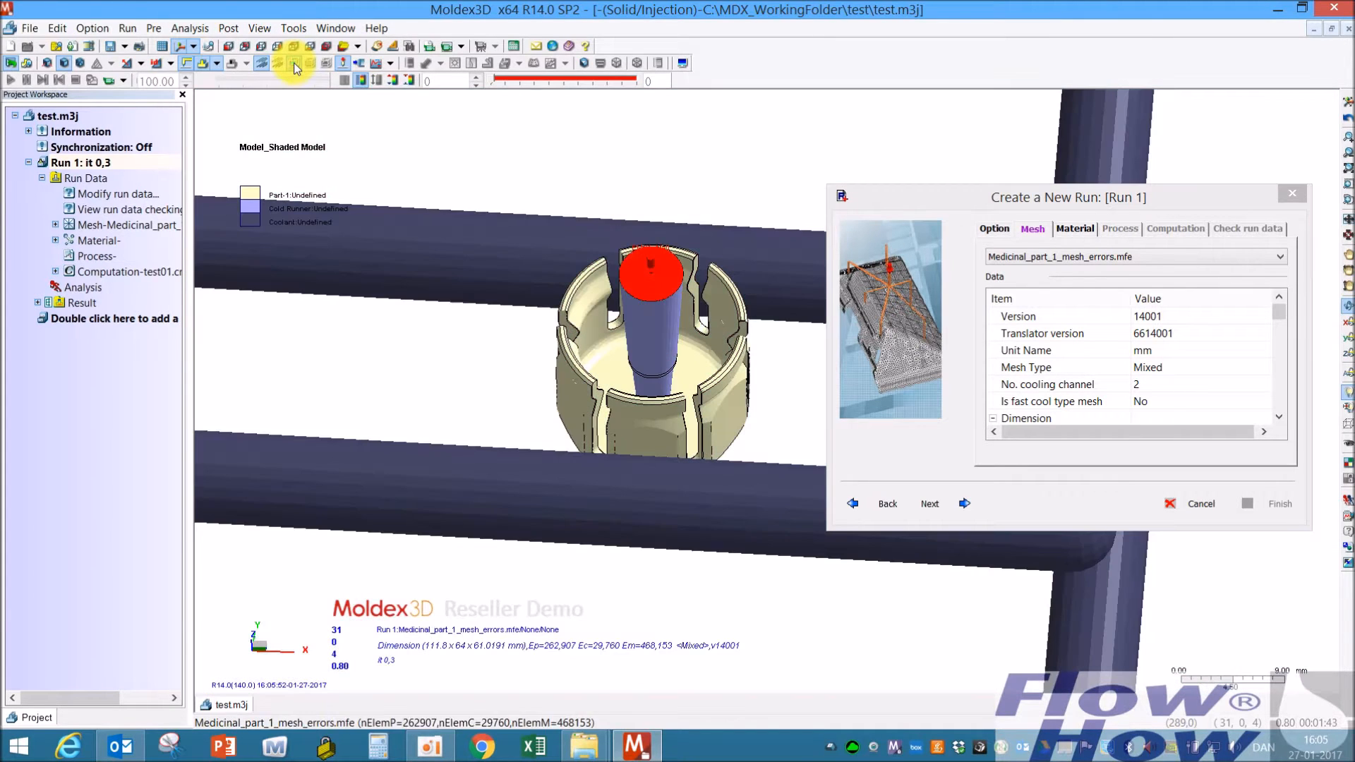
left_click(263, 62)
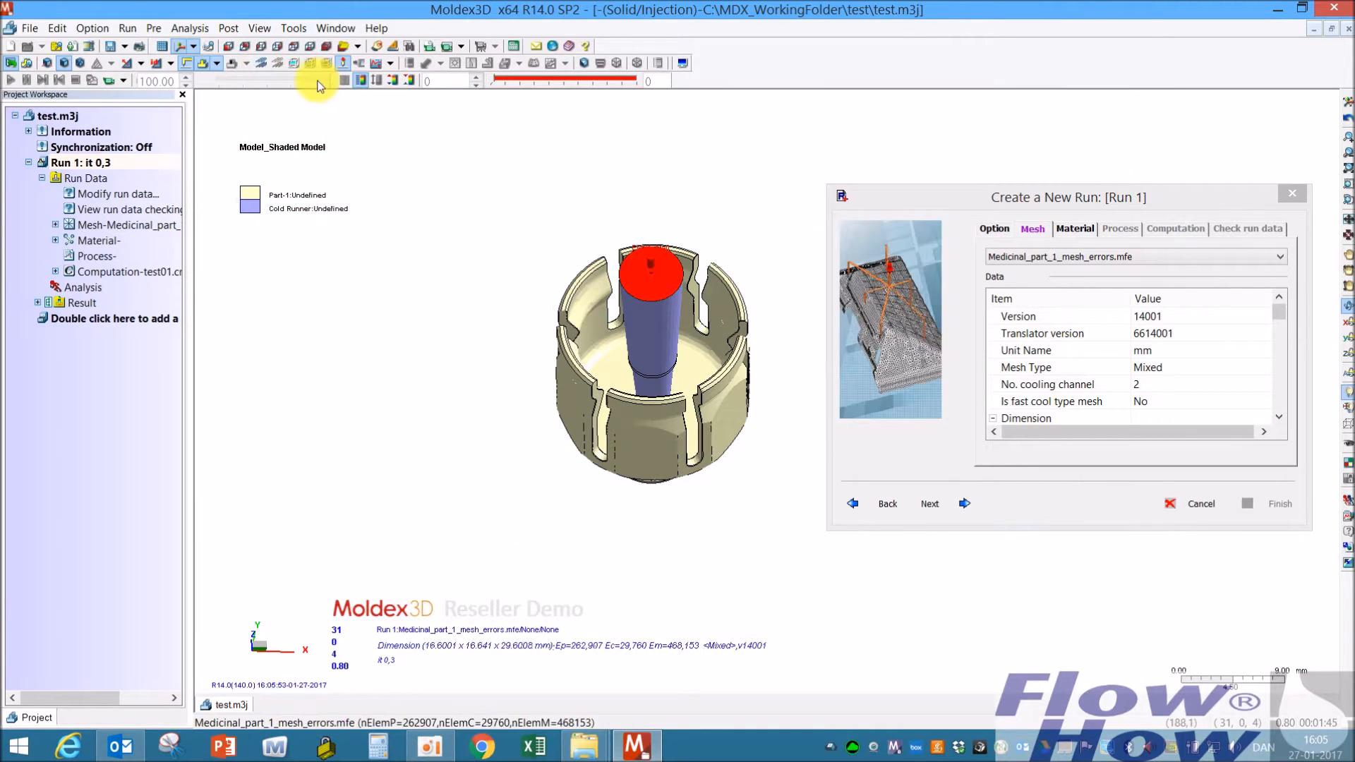
left_click(264, 63)
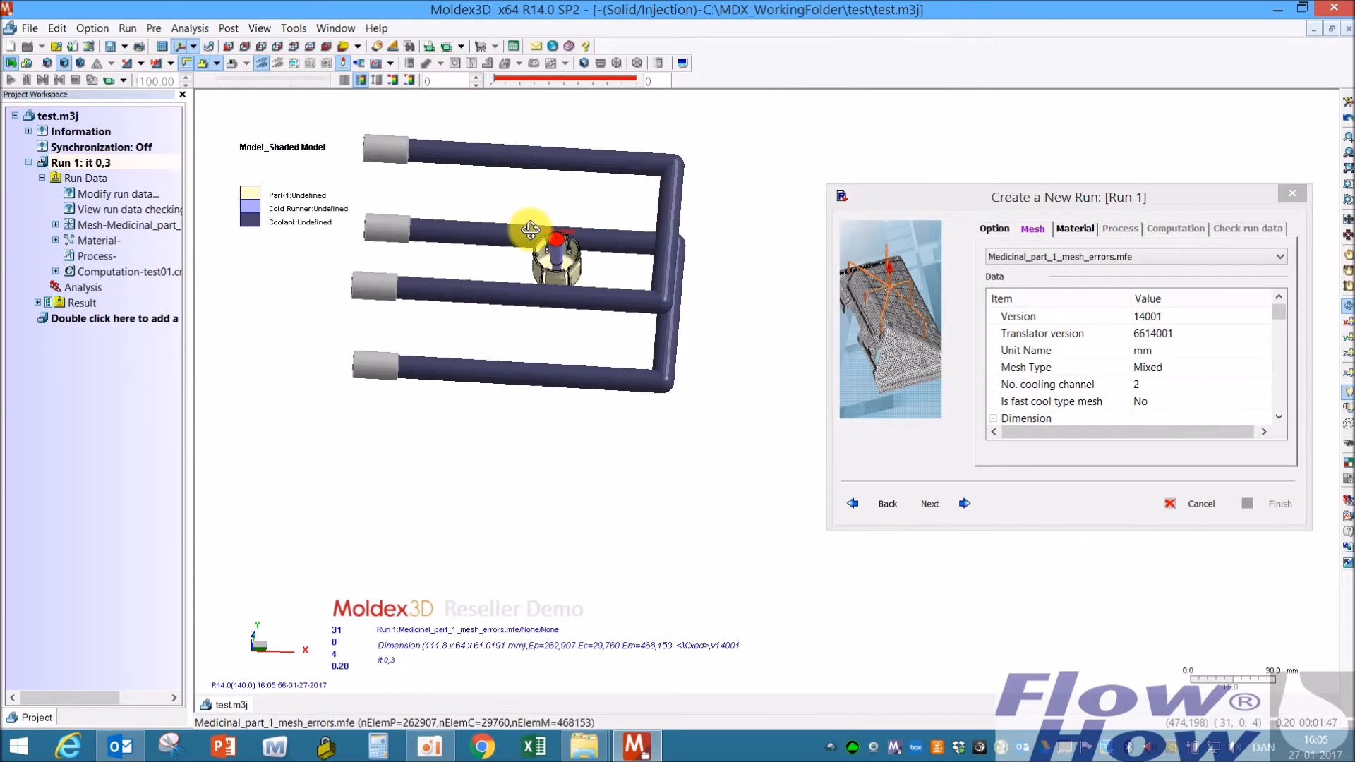
left_click(262, 63)
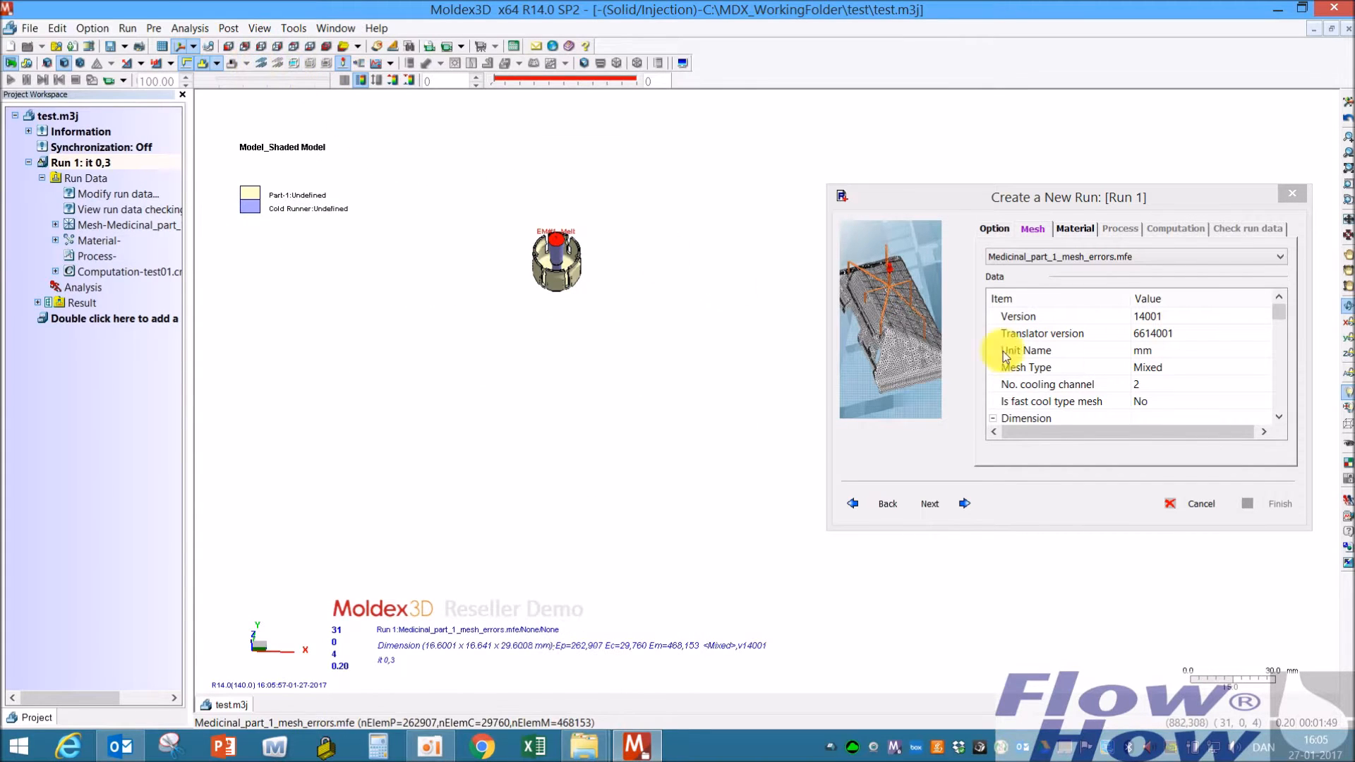
left_click(1108, 365)
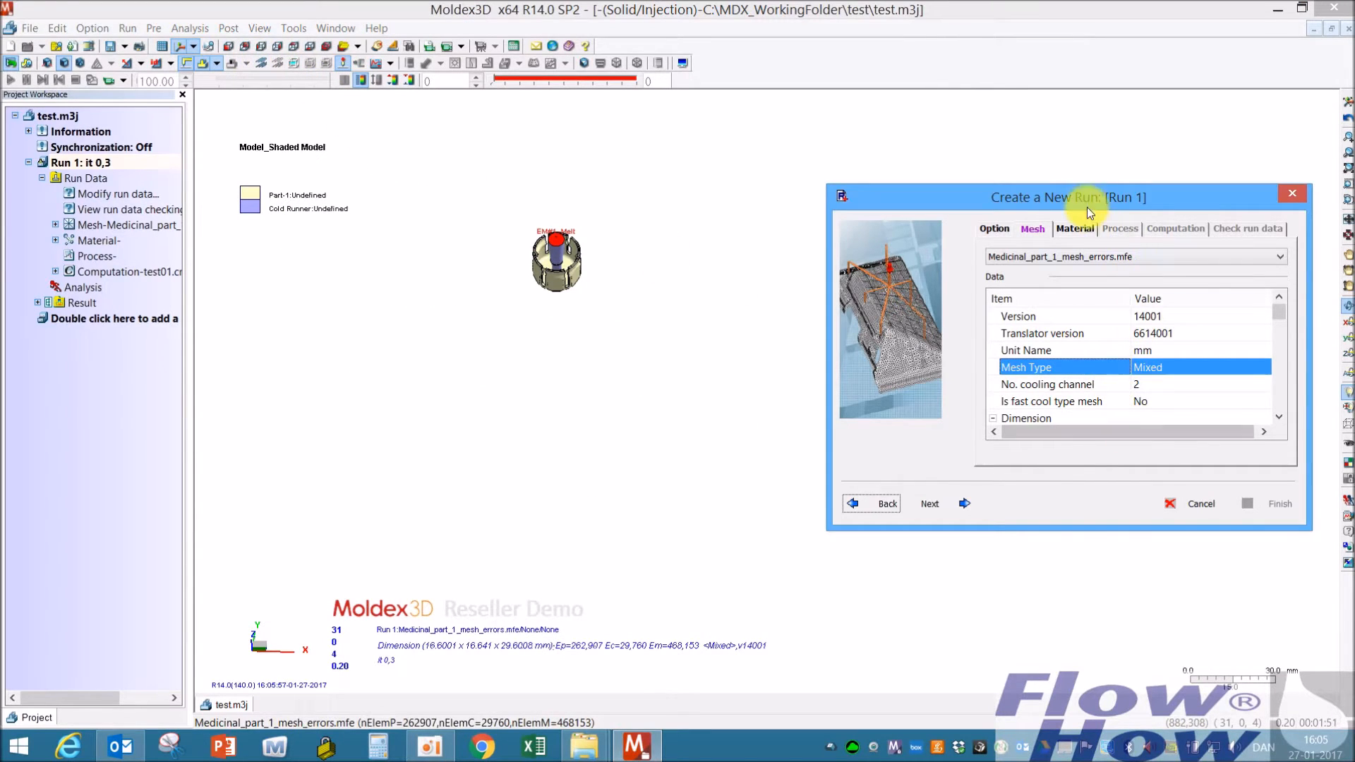
- Add HDPE DAPLEN BEC 6006 nature by Borealis AG from the Moldex3D Bank as the part material, without adding it to the user bank
left_click(1079, 228)
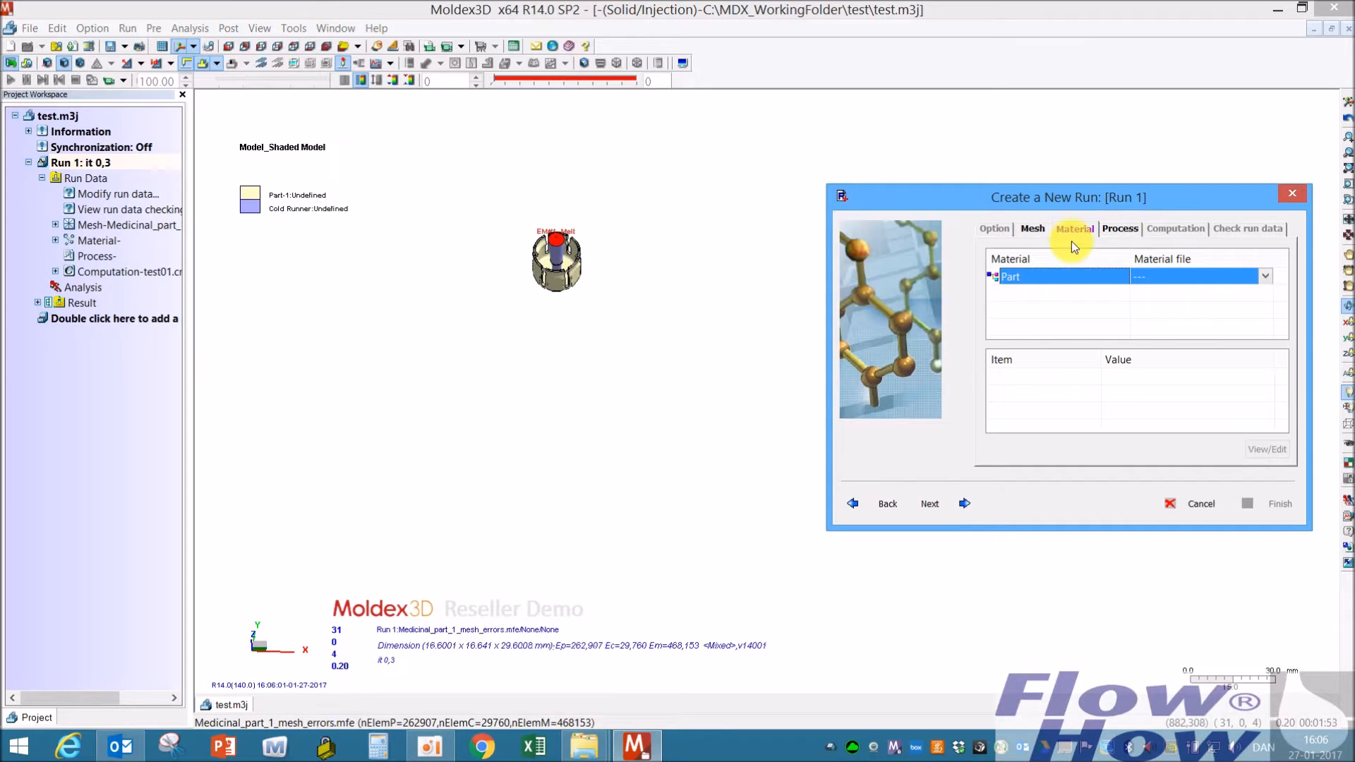
left_click(1236, 277)
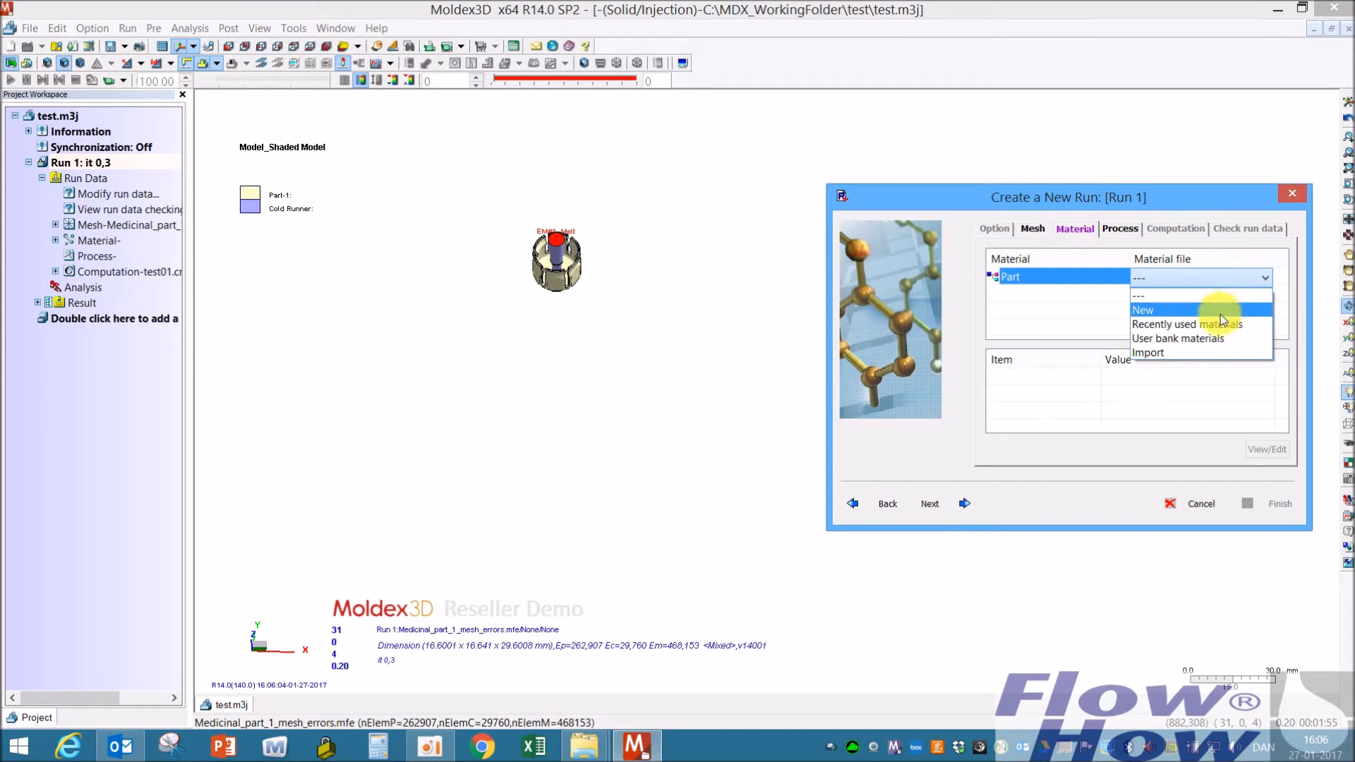
left_click(1208, 312)
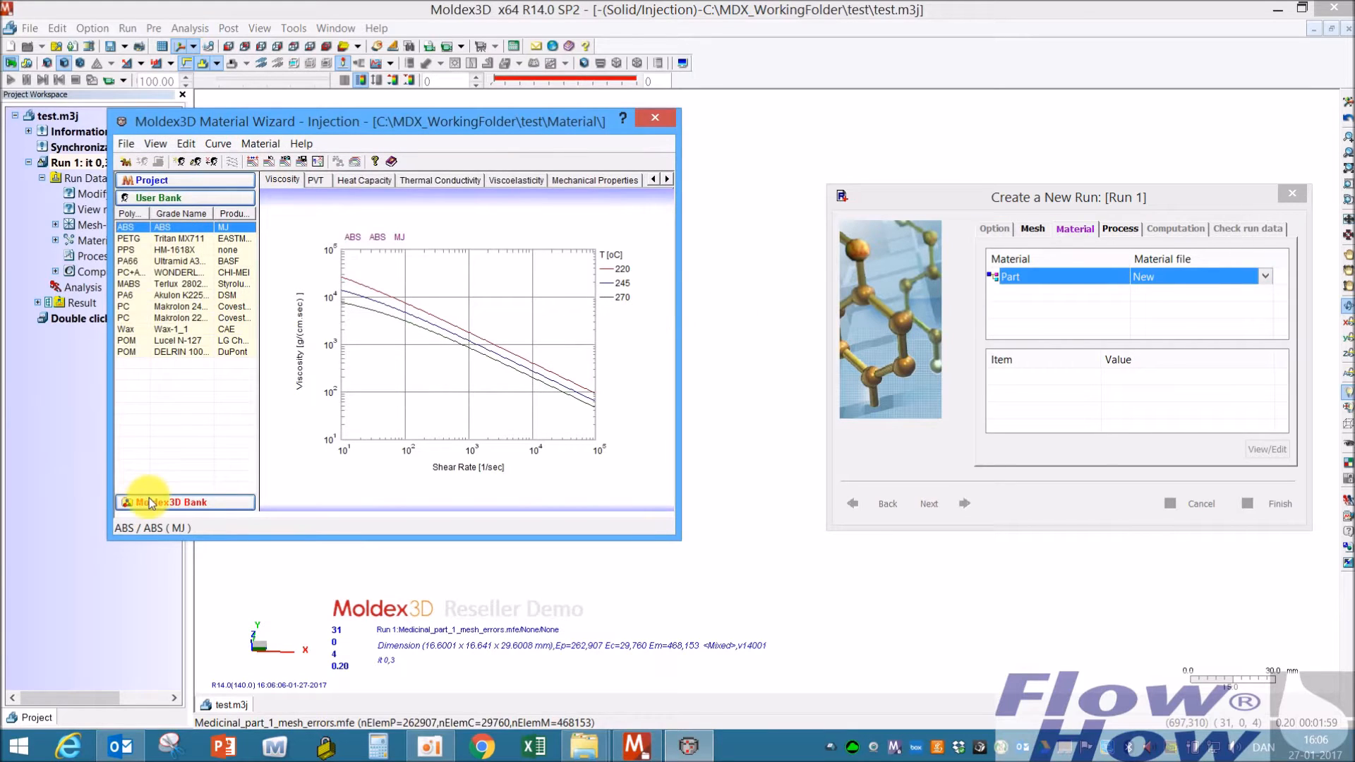
left_click(152, 502)
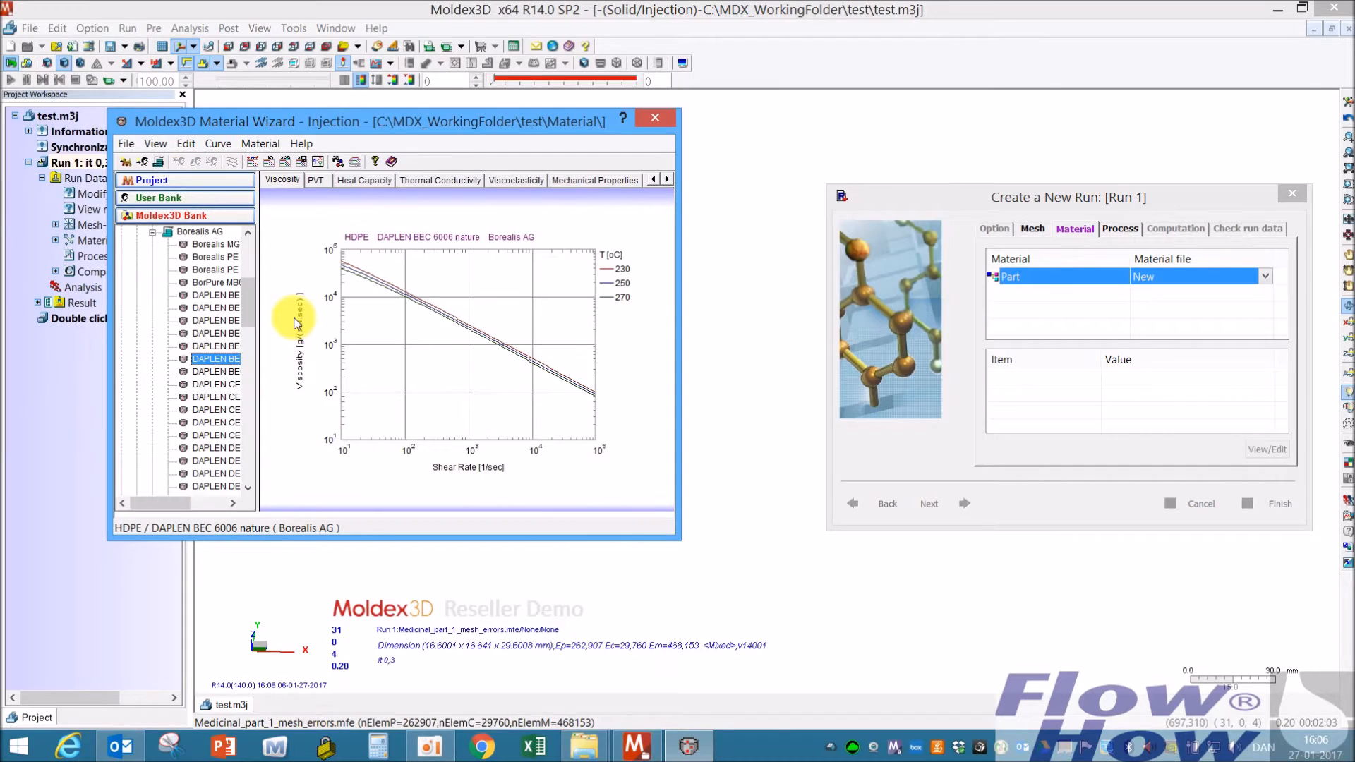
scroll(247, 298, "down", 1)
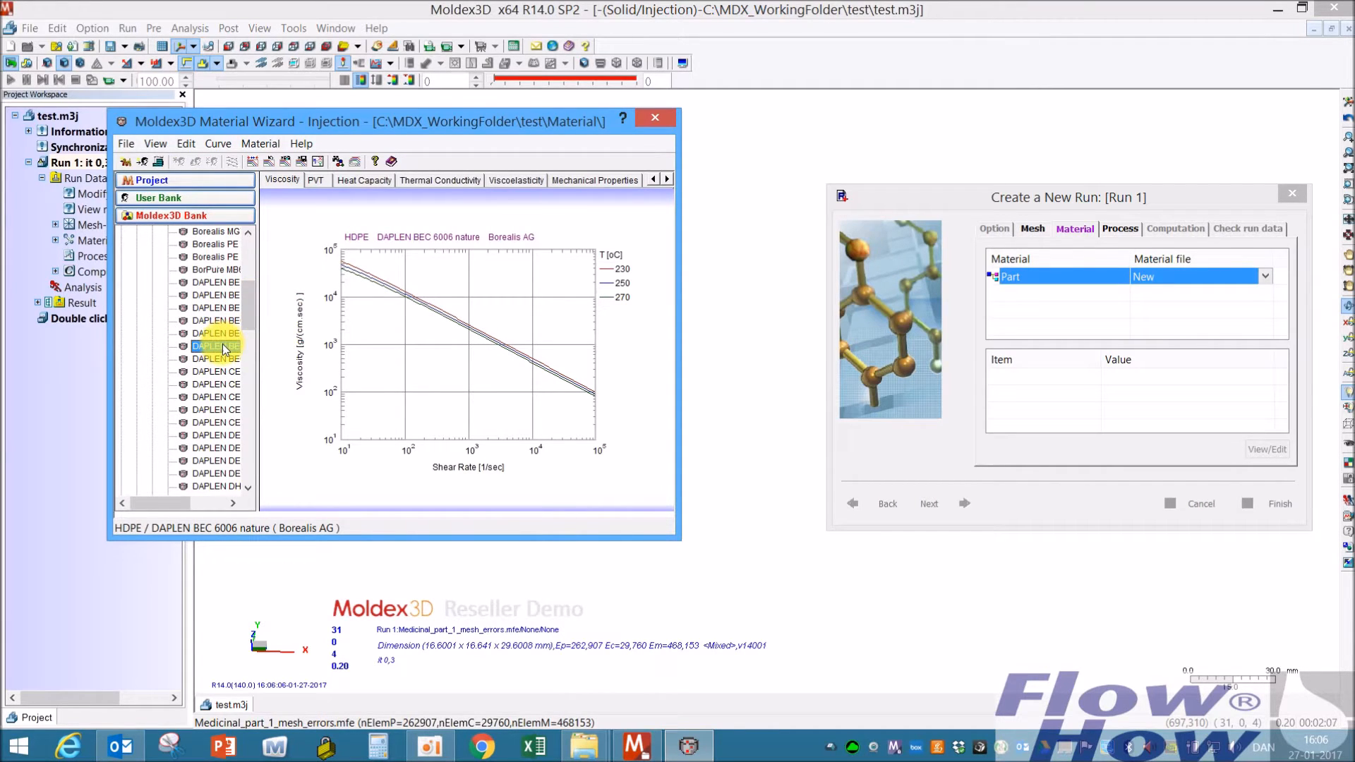
right_click(224, 349)
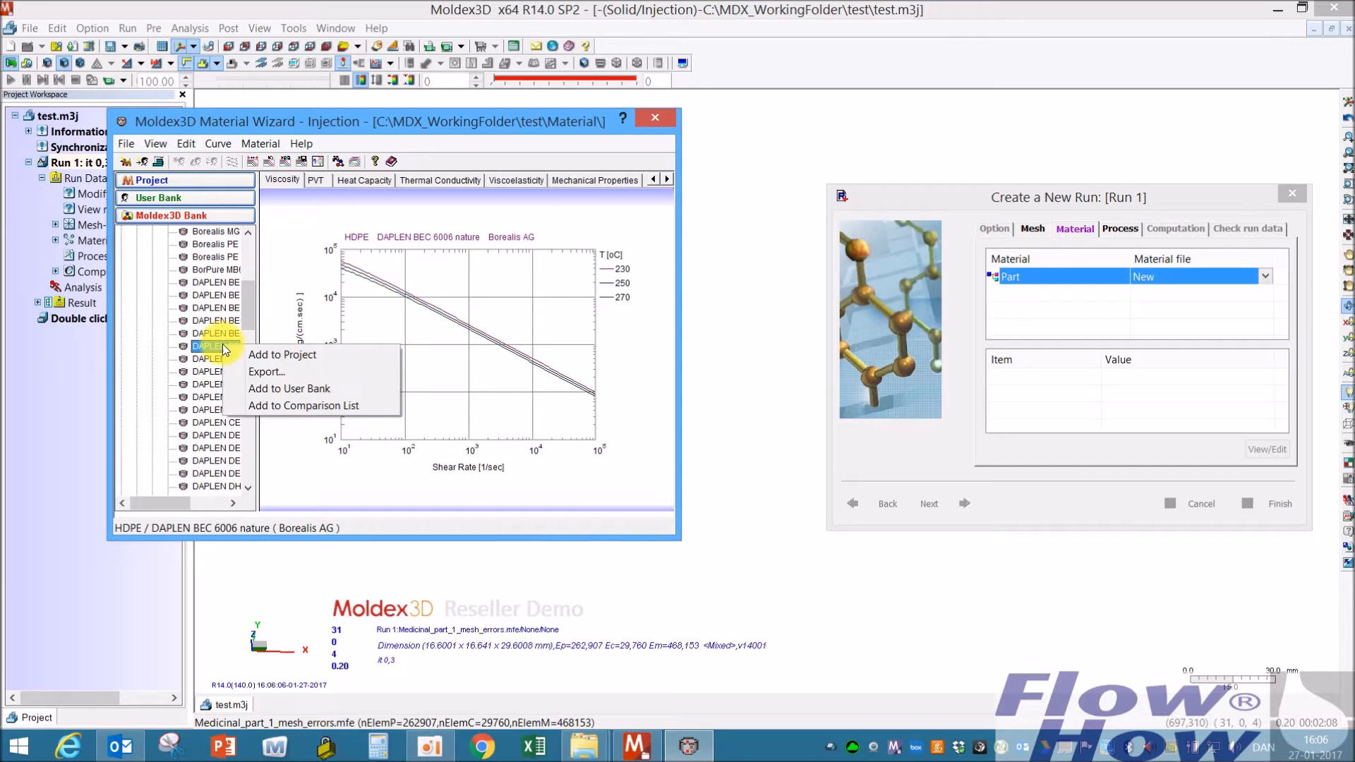
left_click(273, 354)
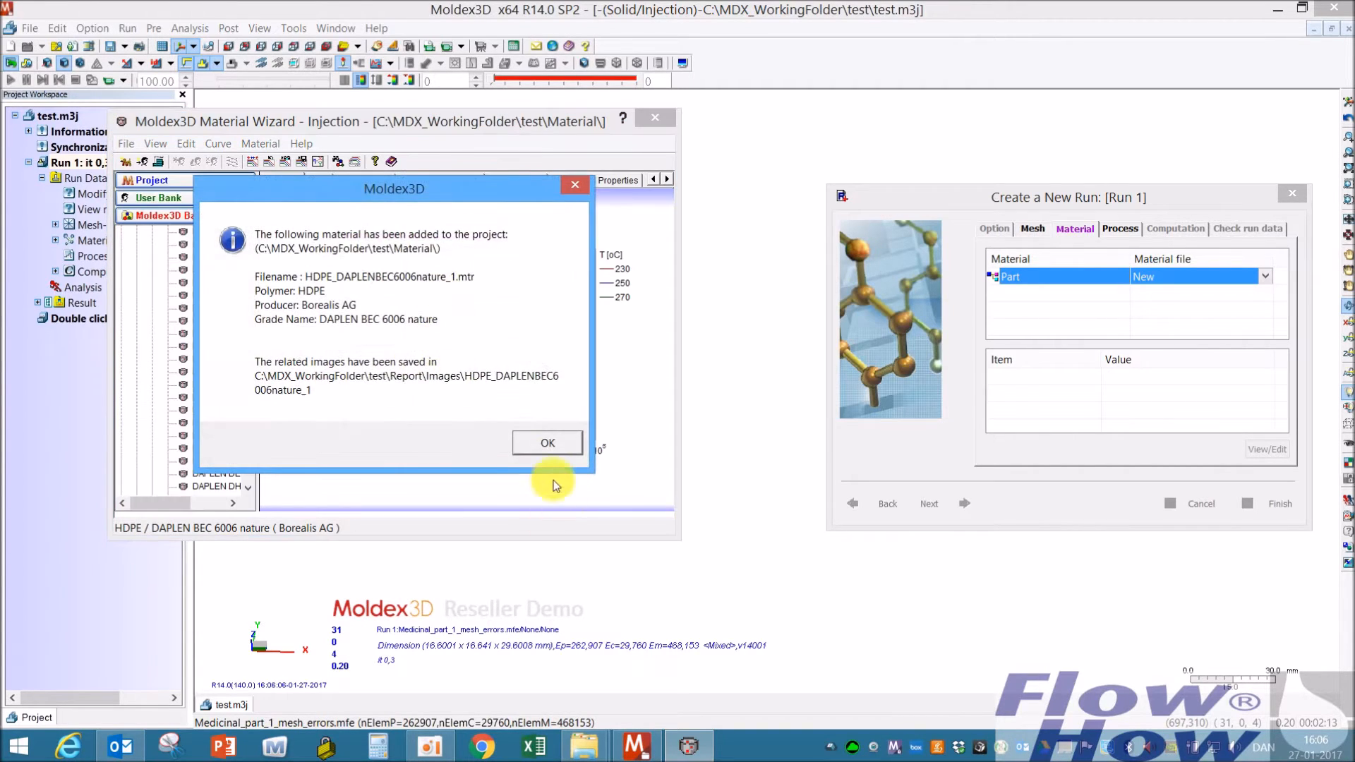
left_click(548, 443)
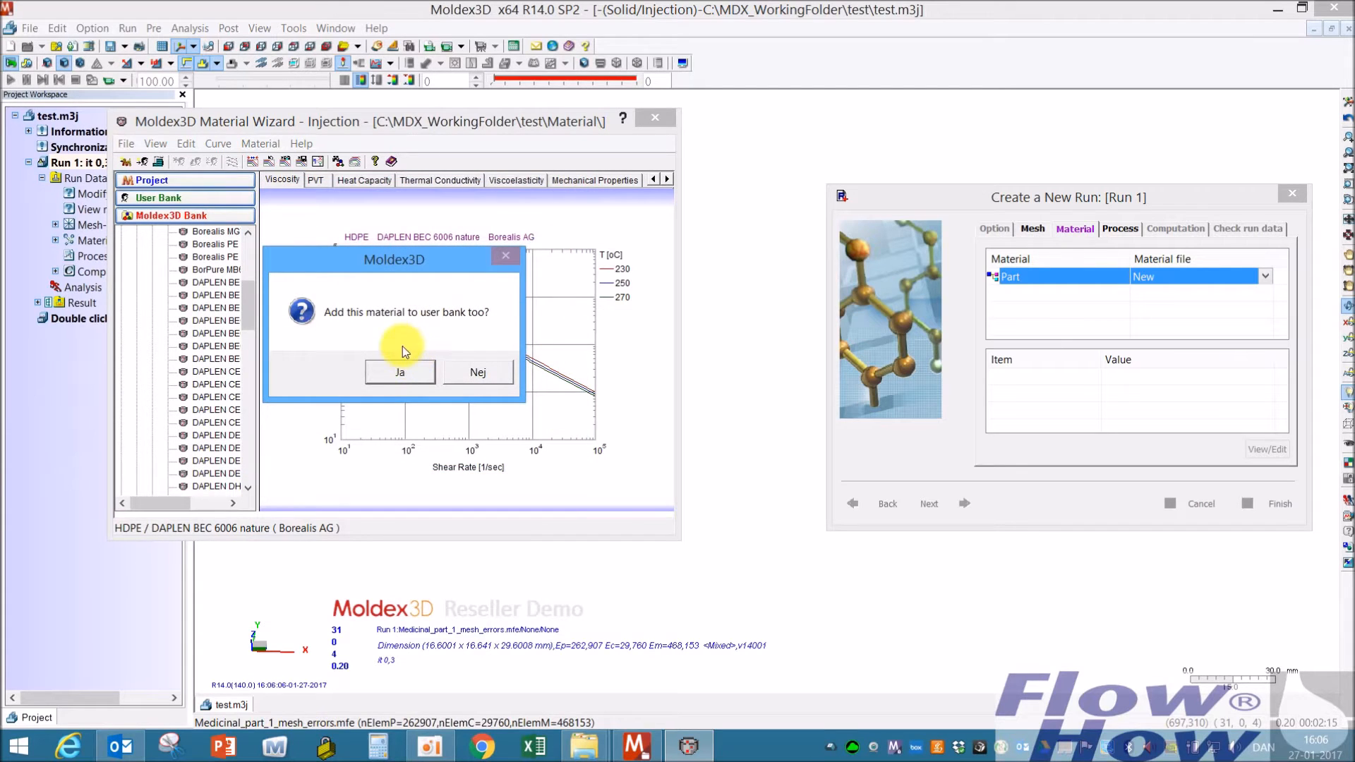
left_click(468, 370)
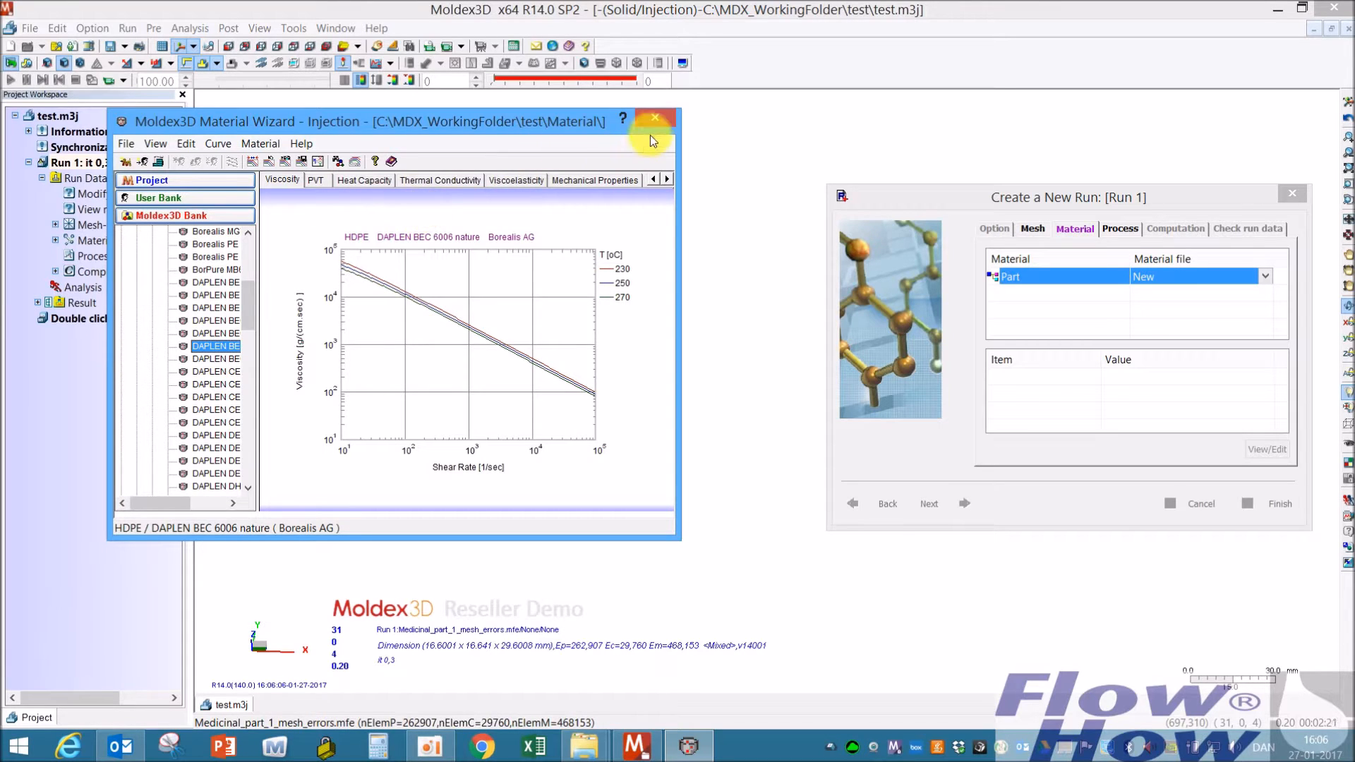
left_click(660, 118)
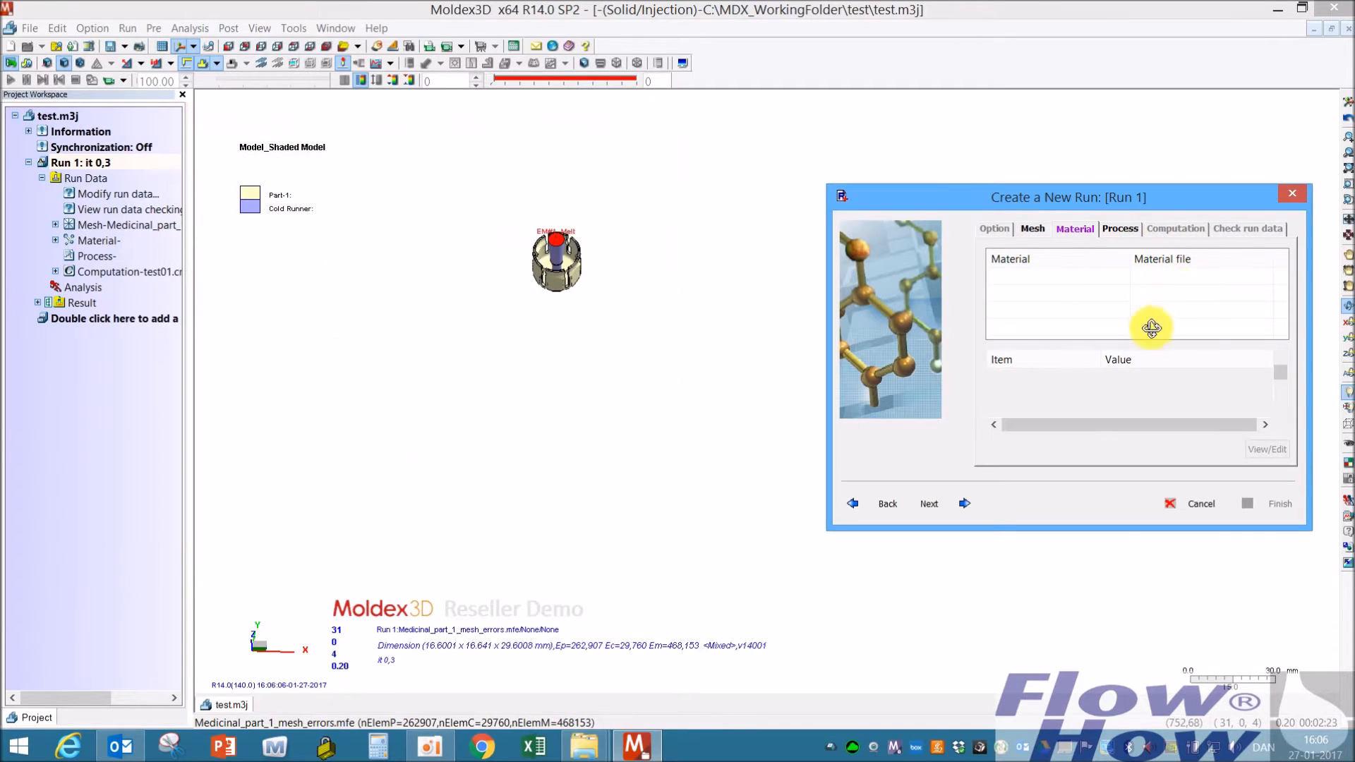
- Start a new process condition file for Run 1 in the Process Wizard
left_click(1118, 229)
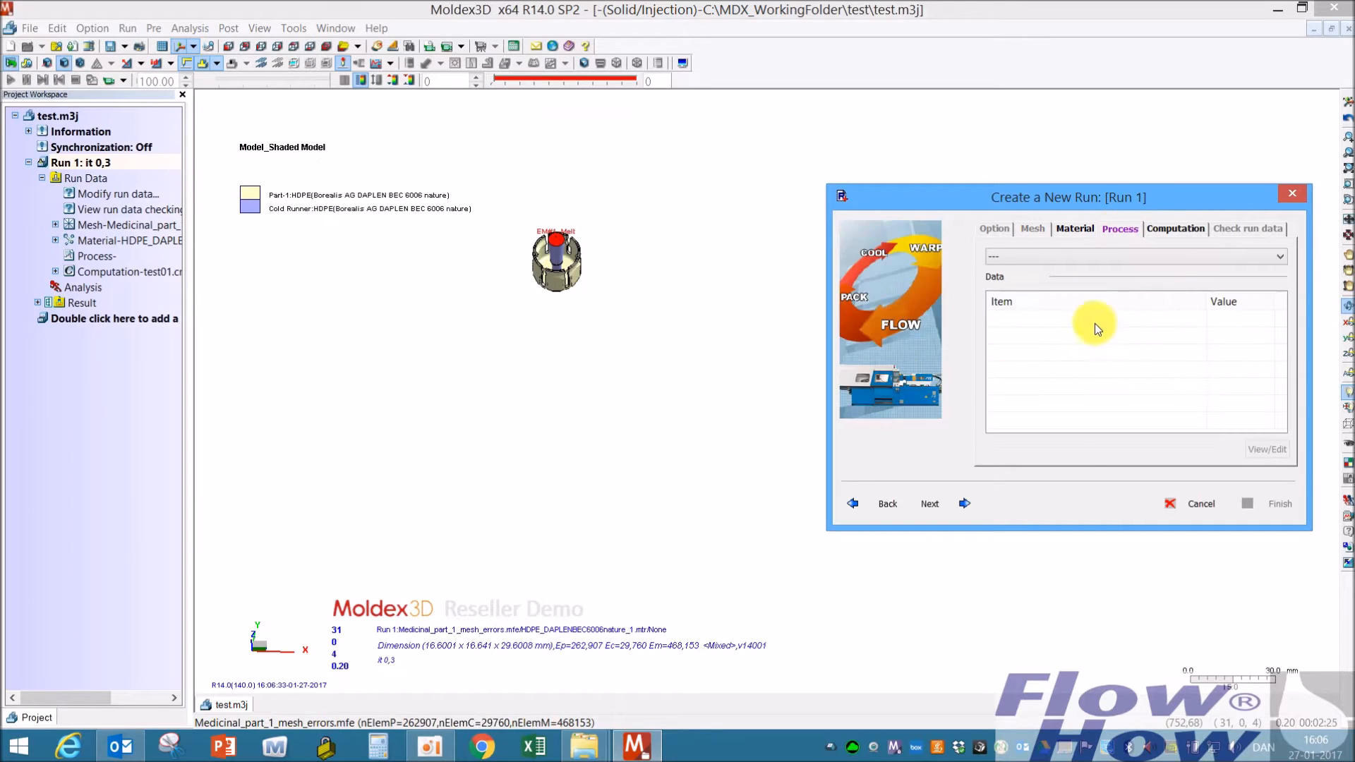
left_click(1074, 257)
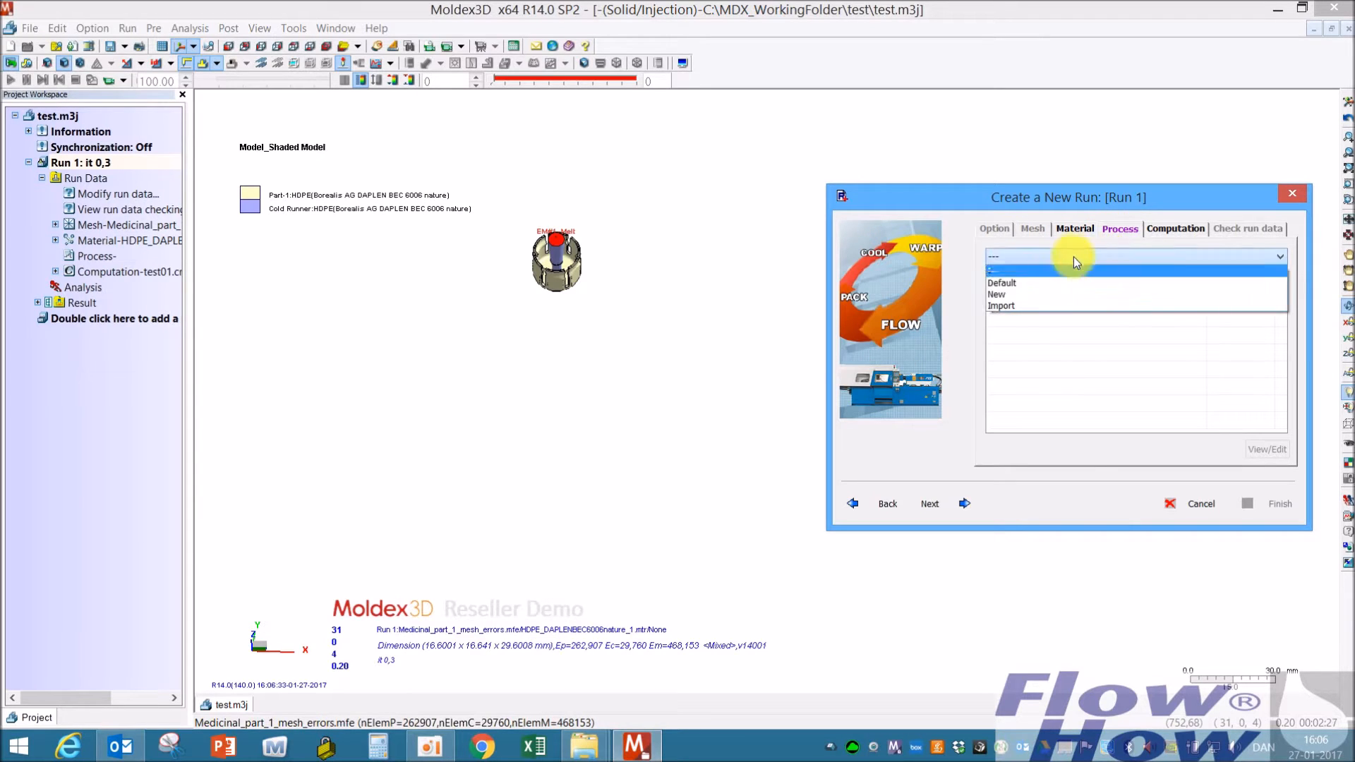
left_click(1034, 289)
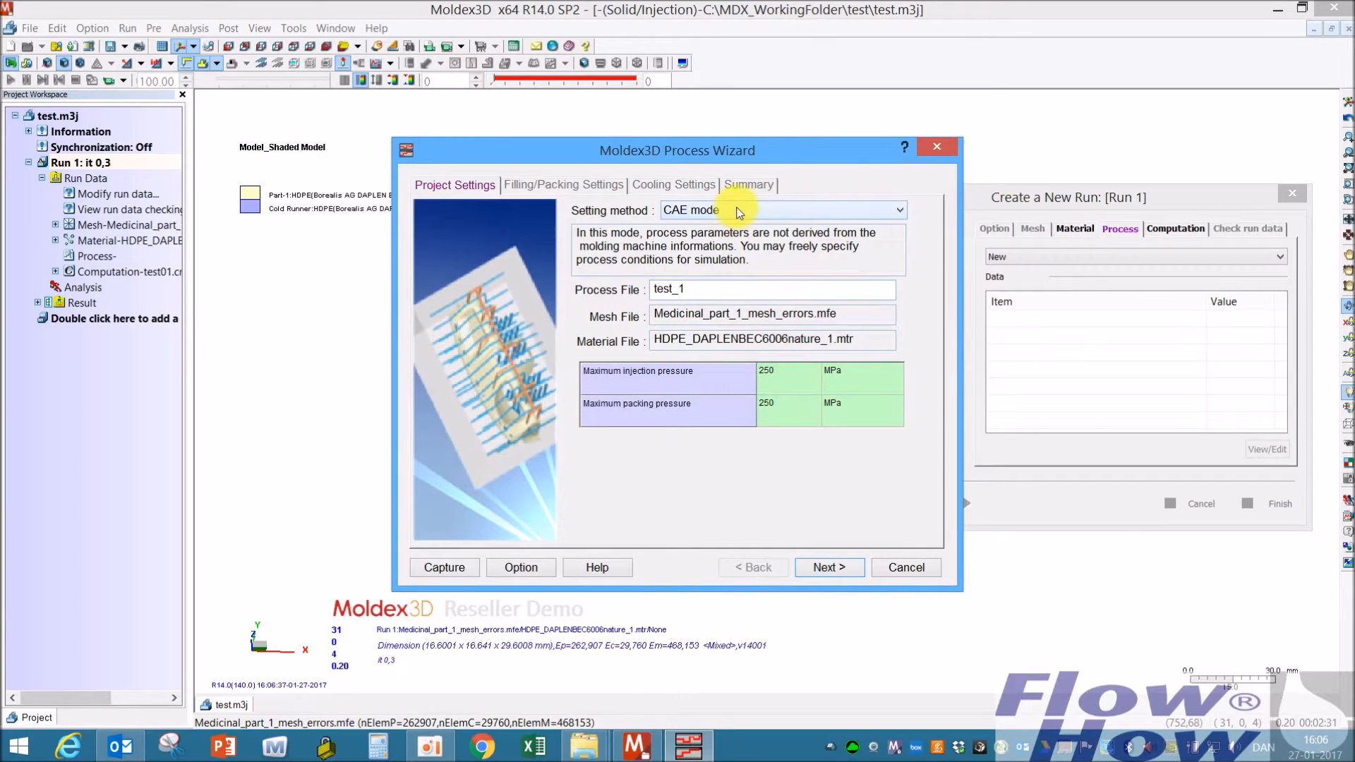
- Set the maximum injection pressure to 500 MPa and the maximum packing pressure to 100 MPa in the project settings
left_click(786, 379)
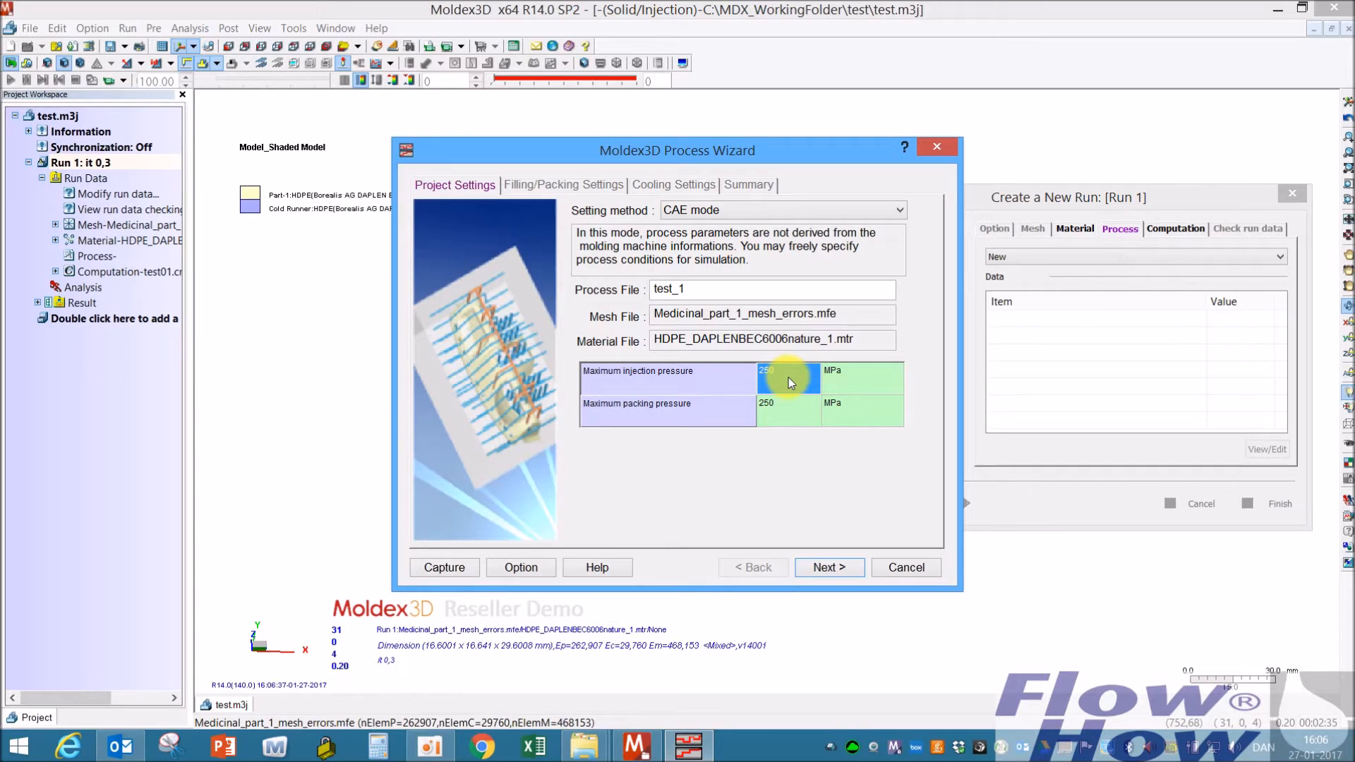
type("500")
left_click(794, 409)
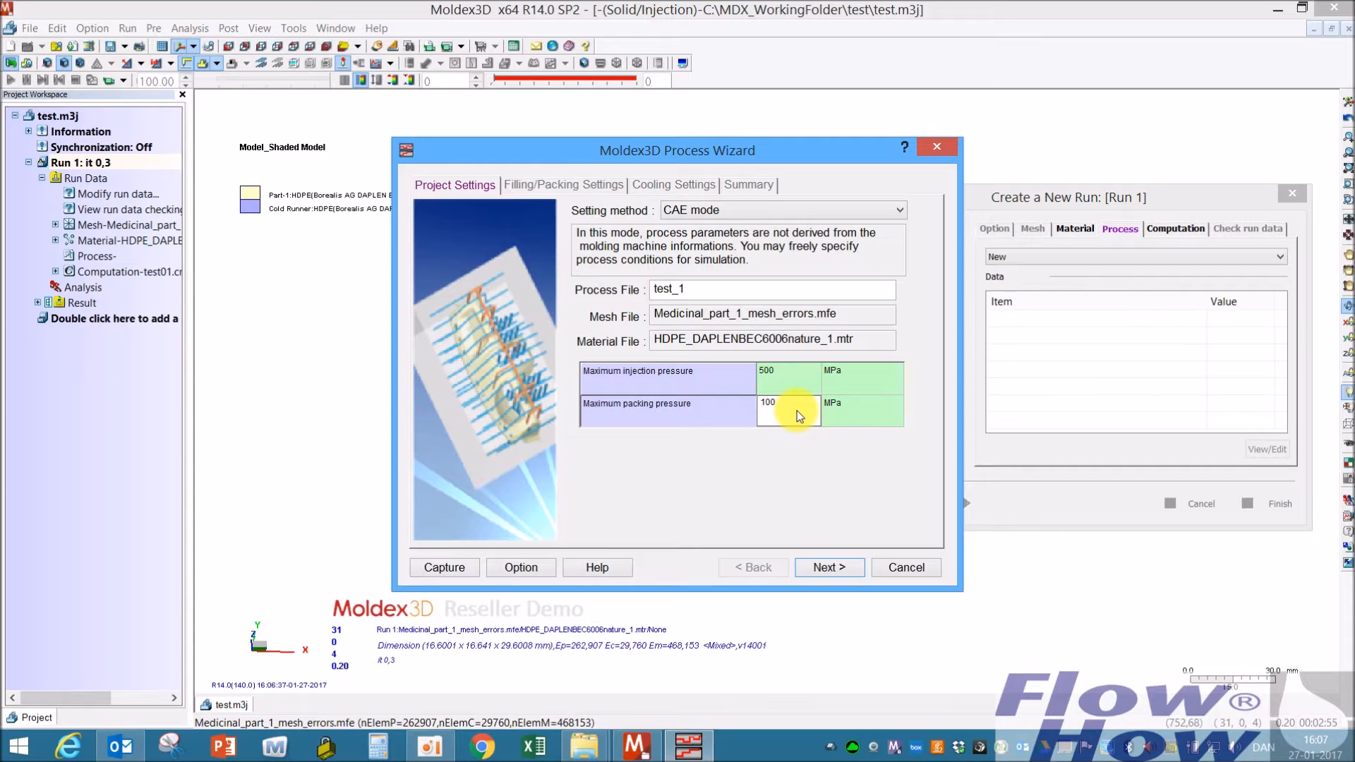
key("Return")
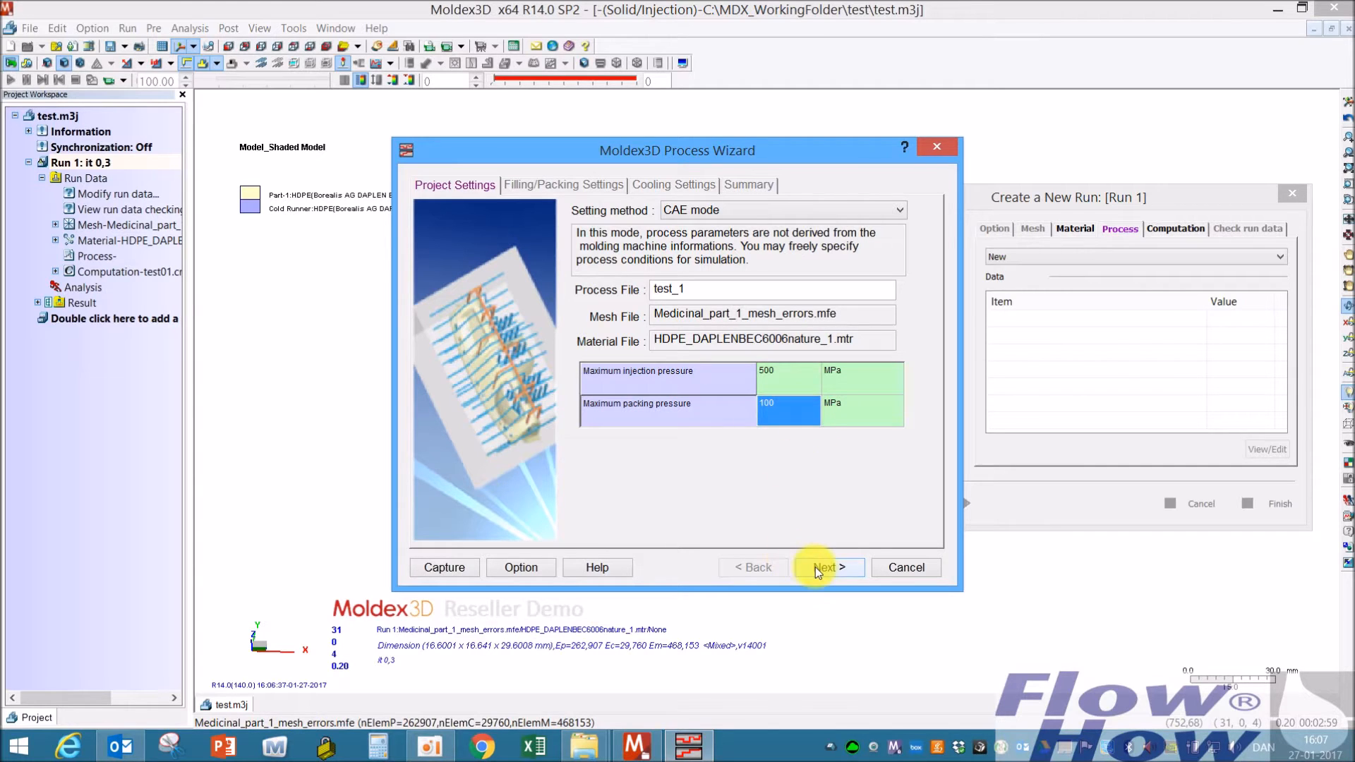
- Move the Process Wizard clear of the model and set the filling time to 0.3 sec in the filling/packing settings
left_click_drag(592, 147, 868, 131)
mouse_move(608, 257)
left_mouse_down()
mouse_move(564, 256)
mouse_move(582, 261)
left_mouse_up()
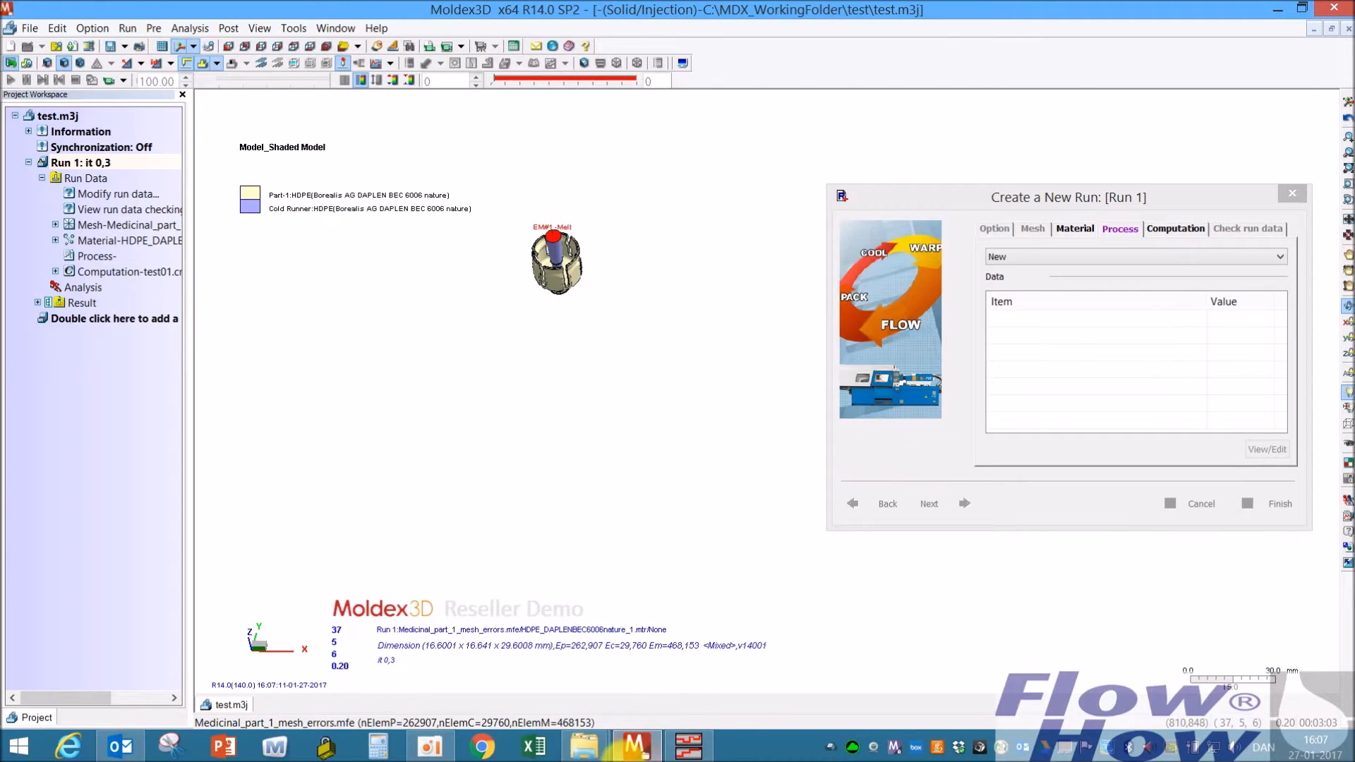
left_click(688, 746)
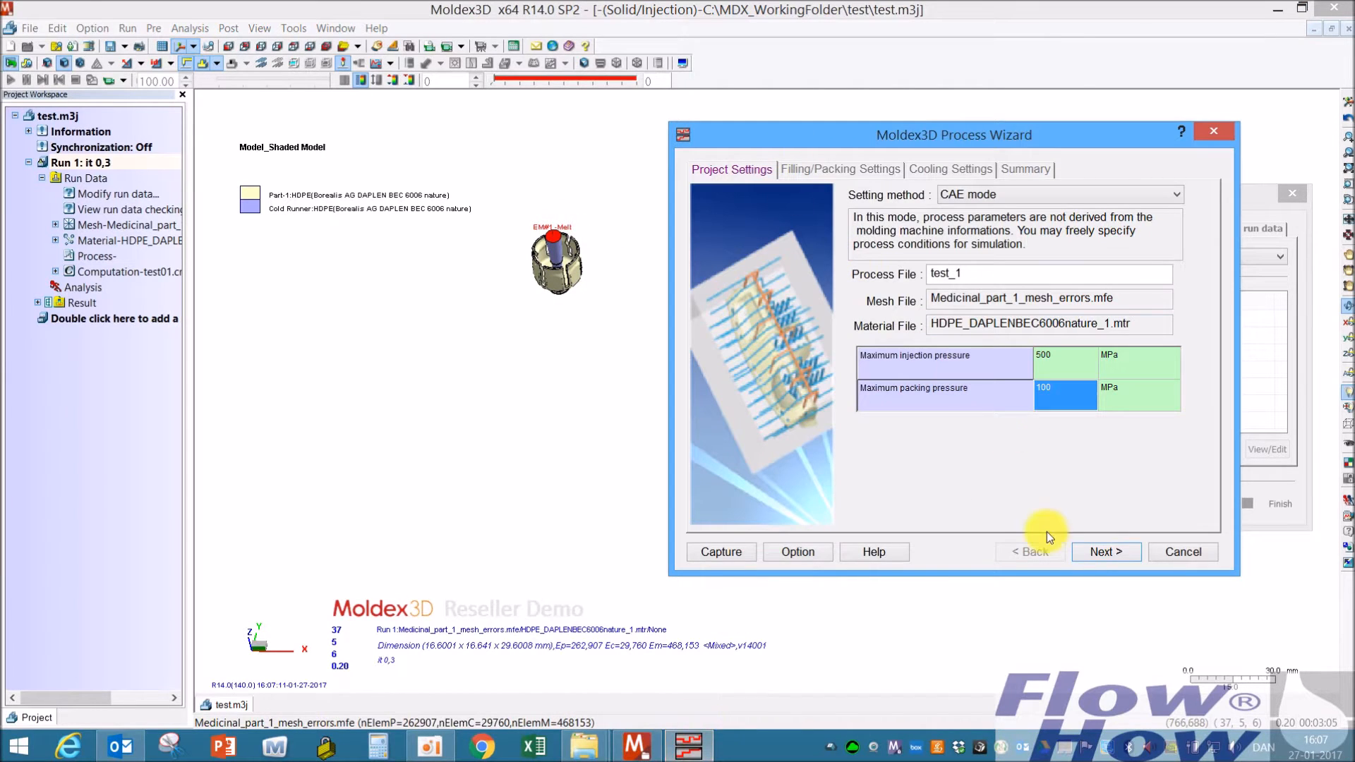
left_click(1098, 552)
left_click(979, 210)
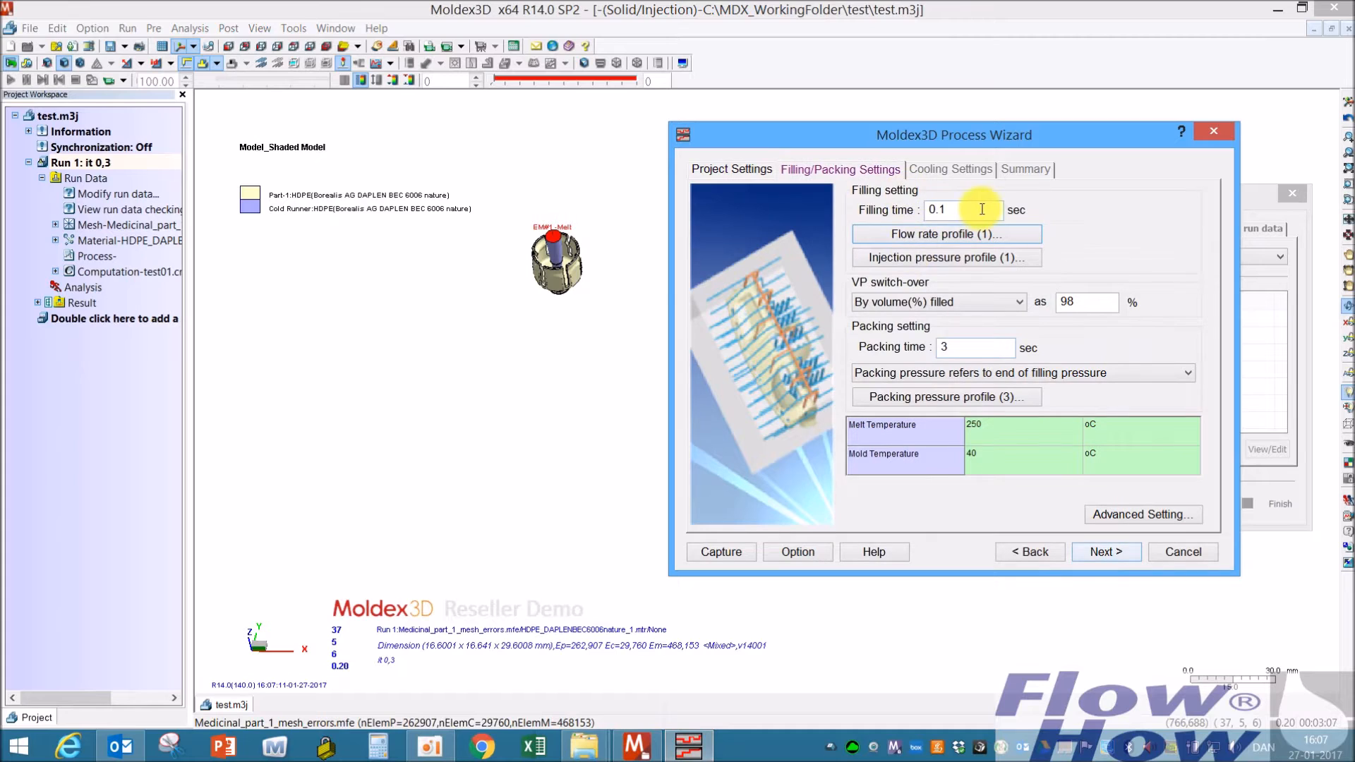
key("BackSpace")
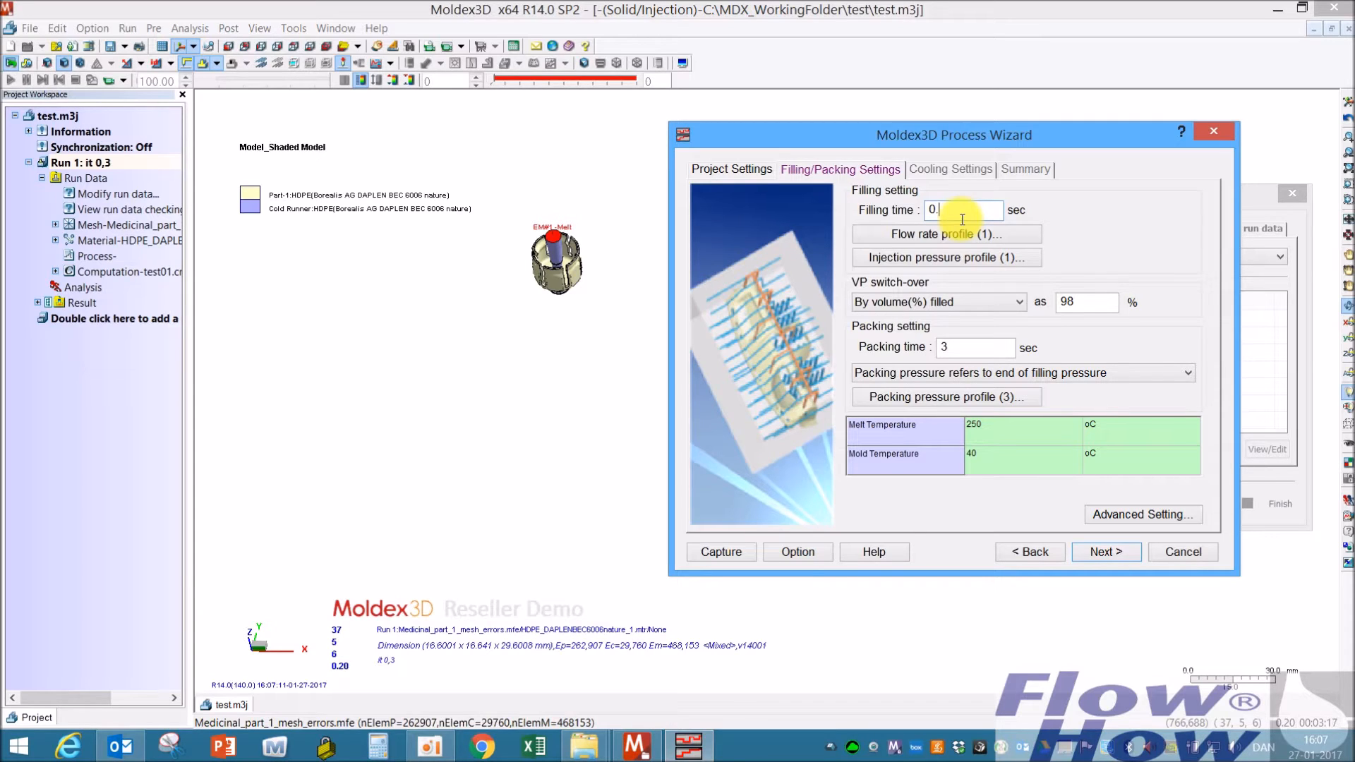
type("3")
- Set the flow rate profile to a single section with 100% flow rate
left_click(942, 236)
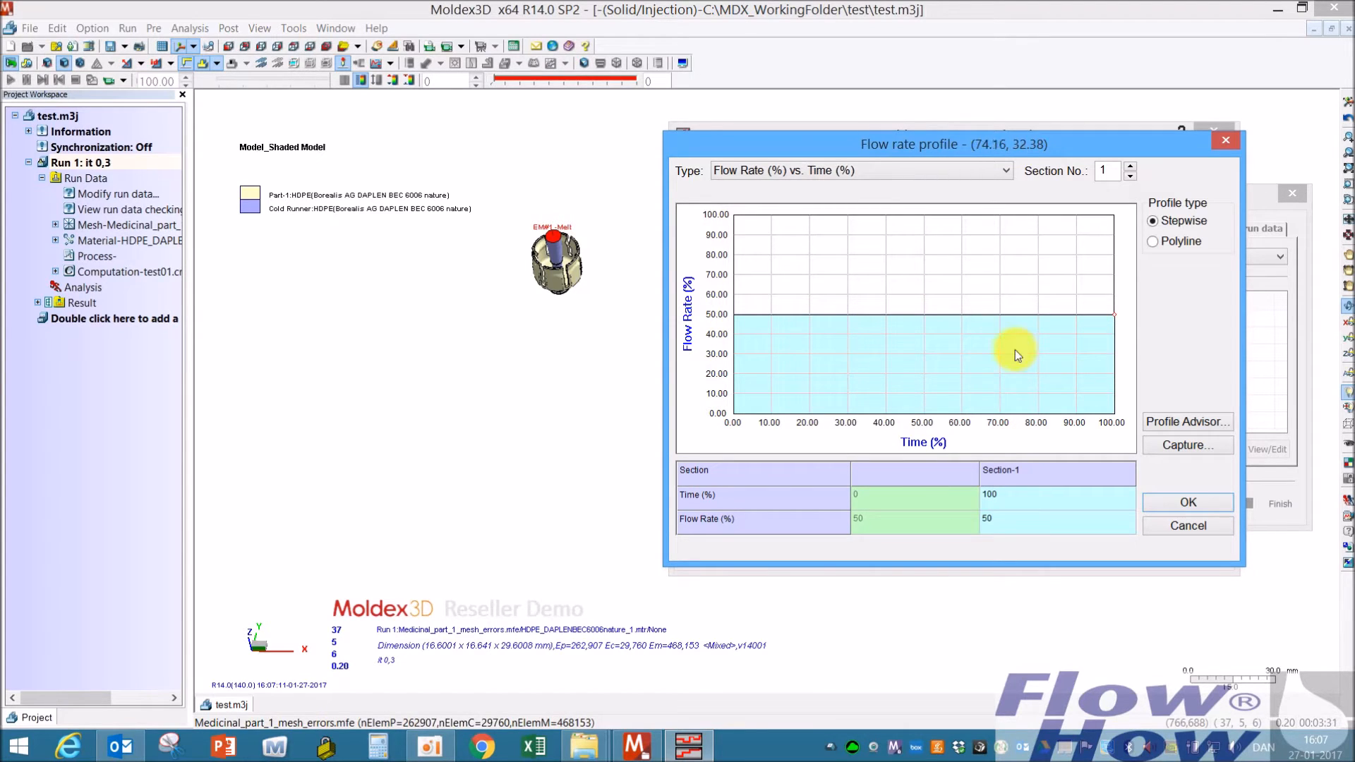
left_click(1027, 524)
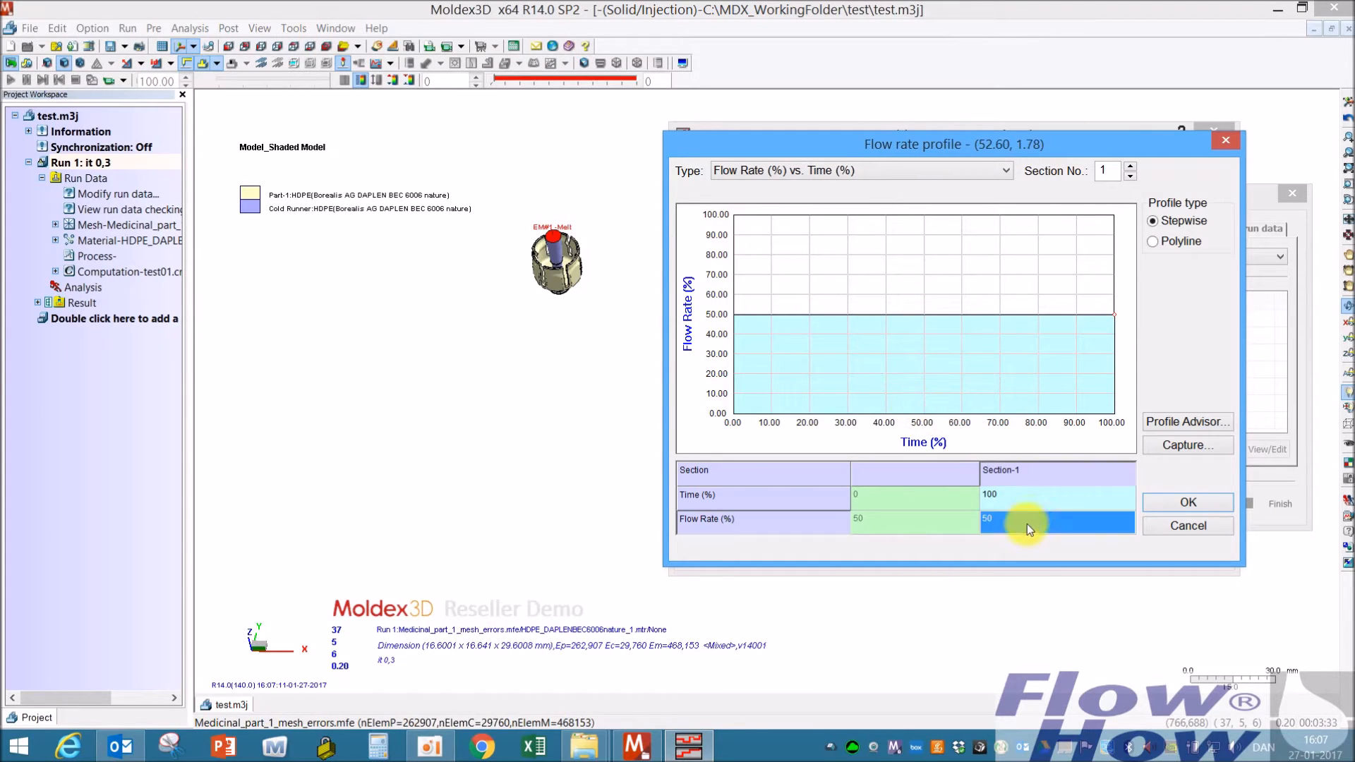
type("100")
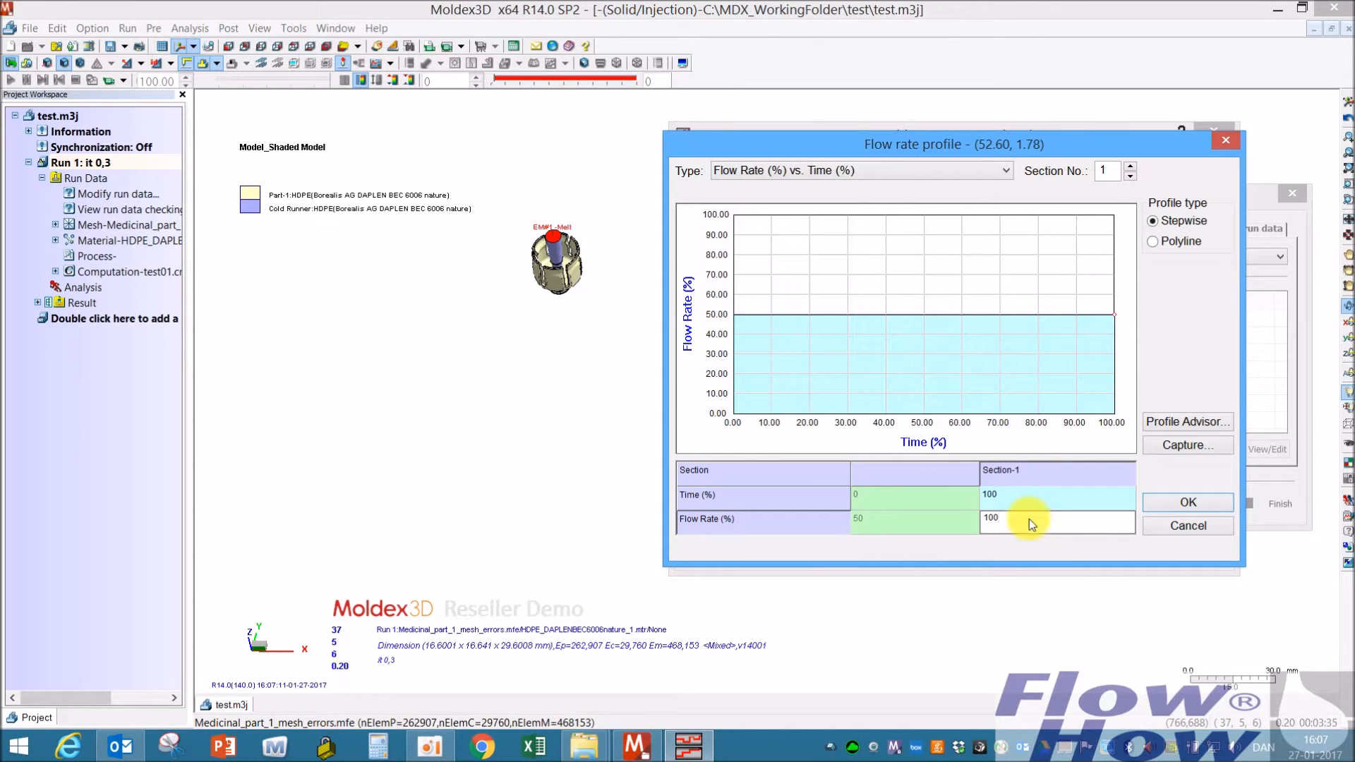
key("Return")
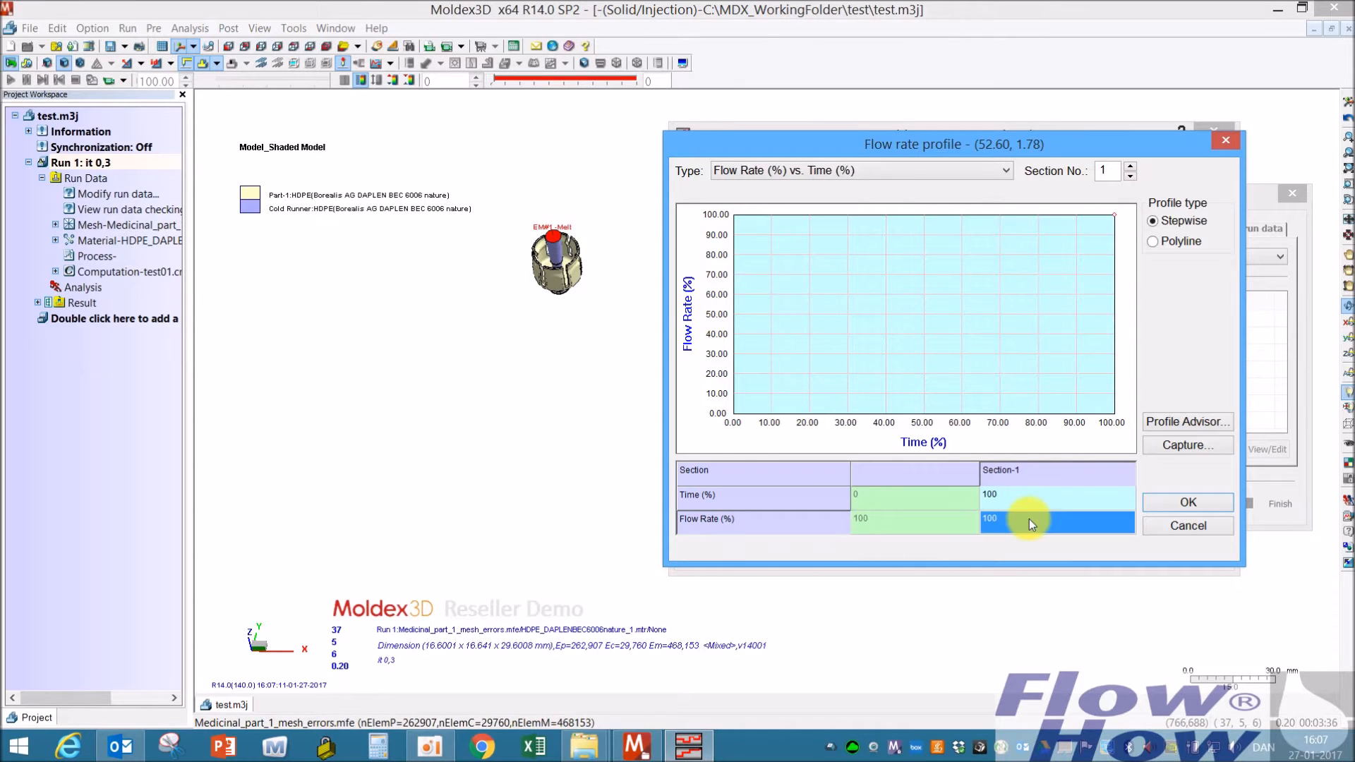
left_click(1176, 504)
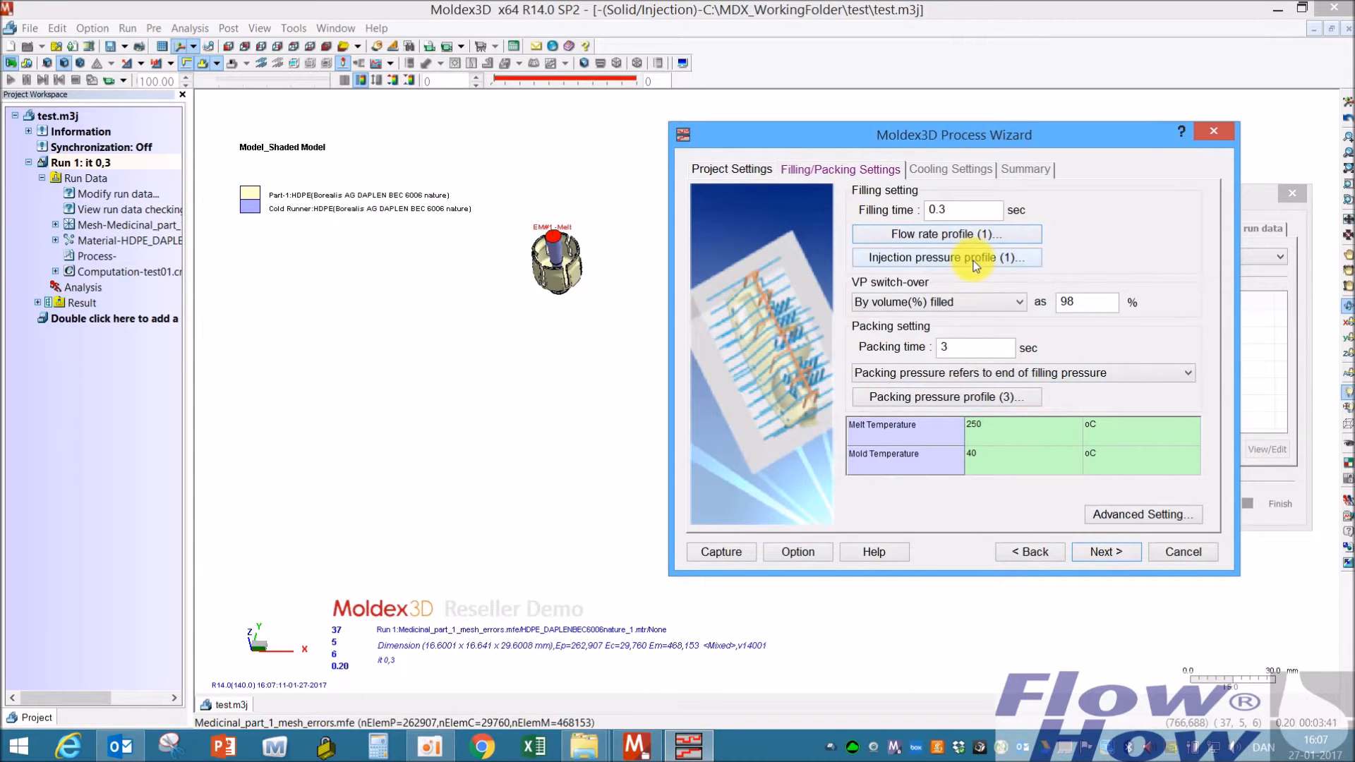
- Define the injection pressure profile as Injection Pressure (MPa) vs Time (sec) with 500 MPa in its single section
left_click(972, 259)
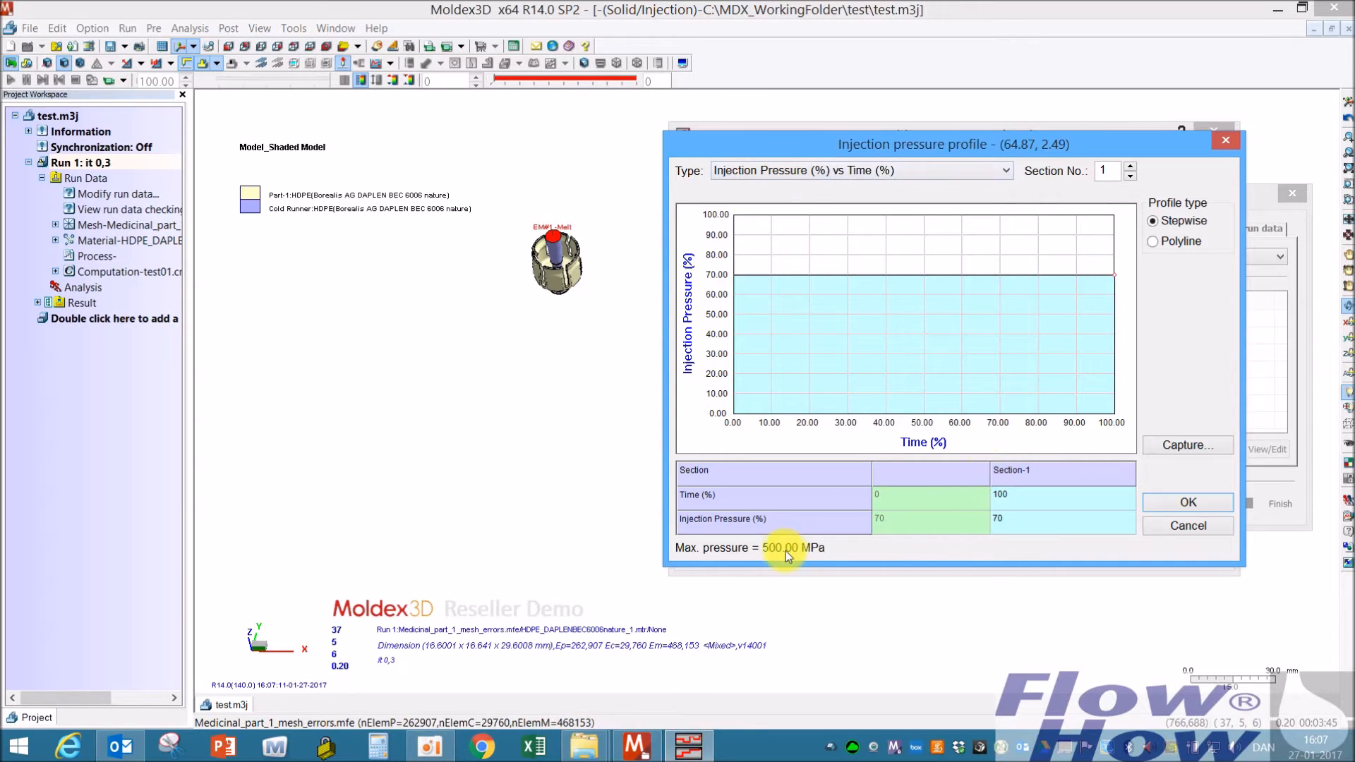
left_click(921, 170)
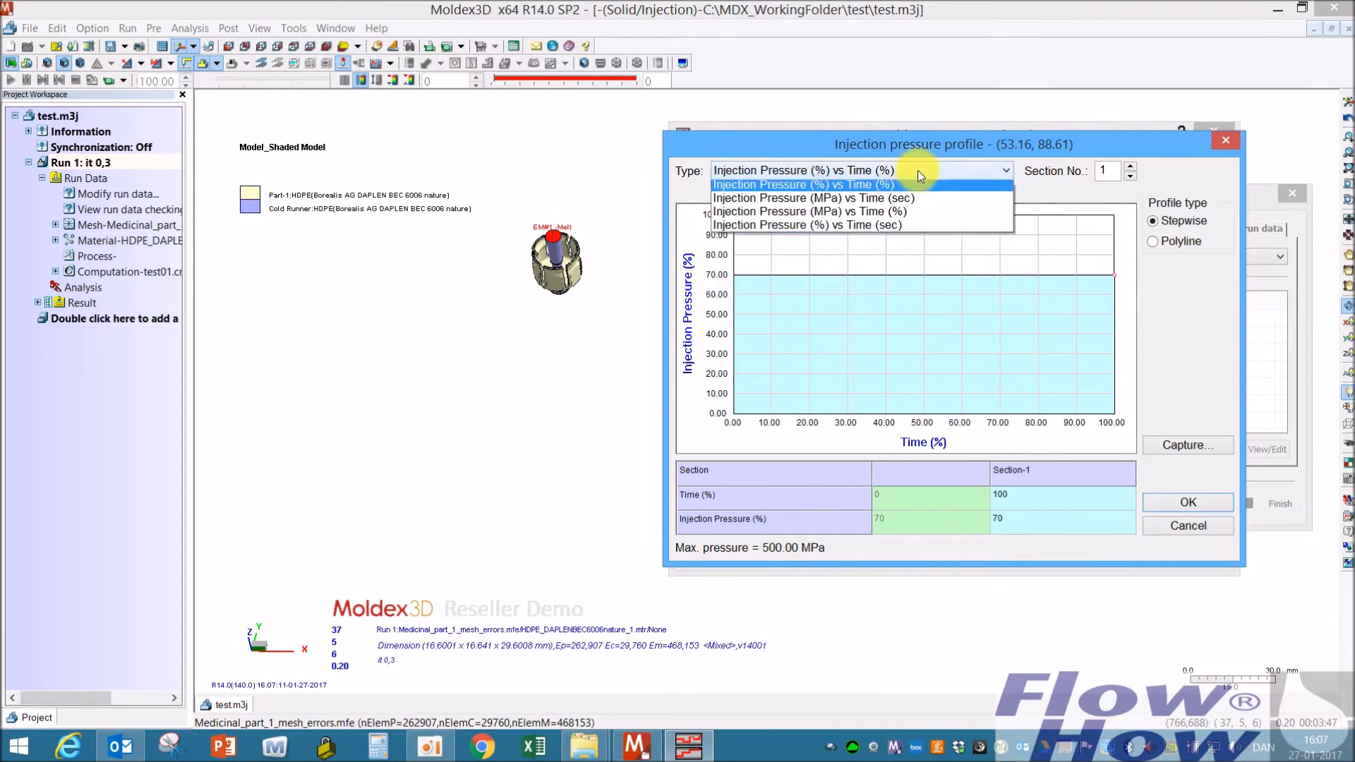
left_click(876, 207)
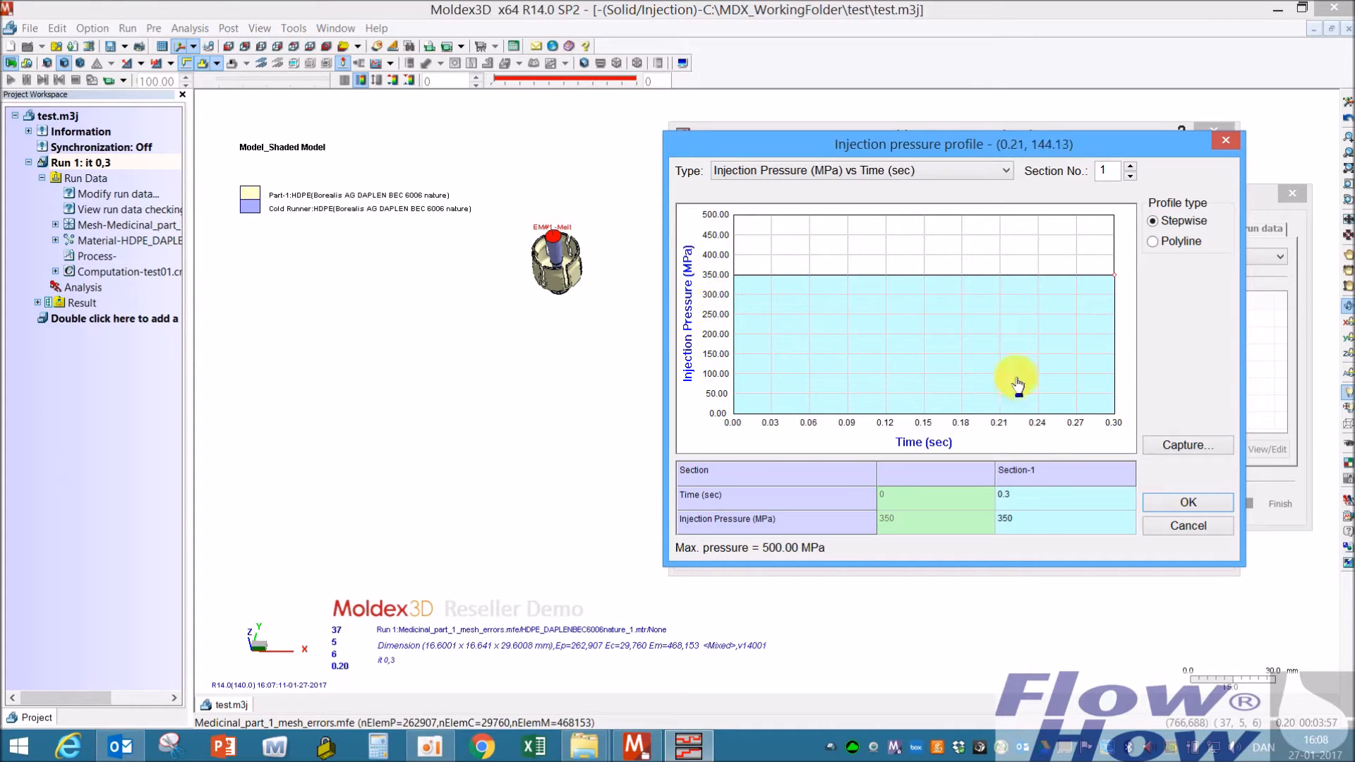
left_click(1040, 517)
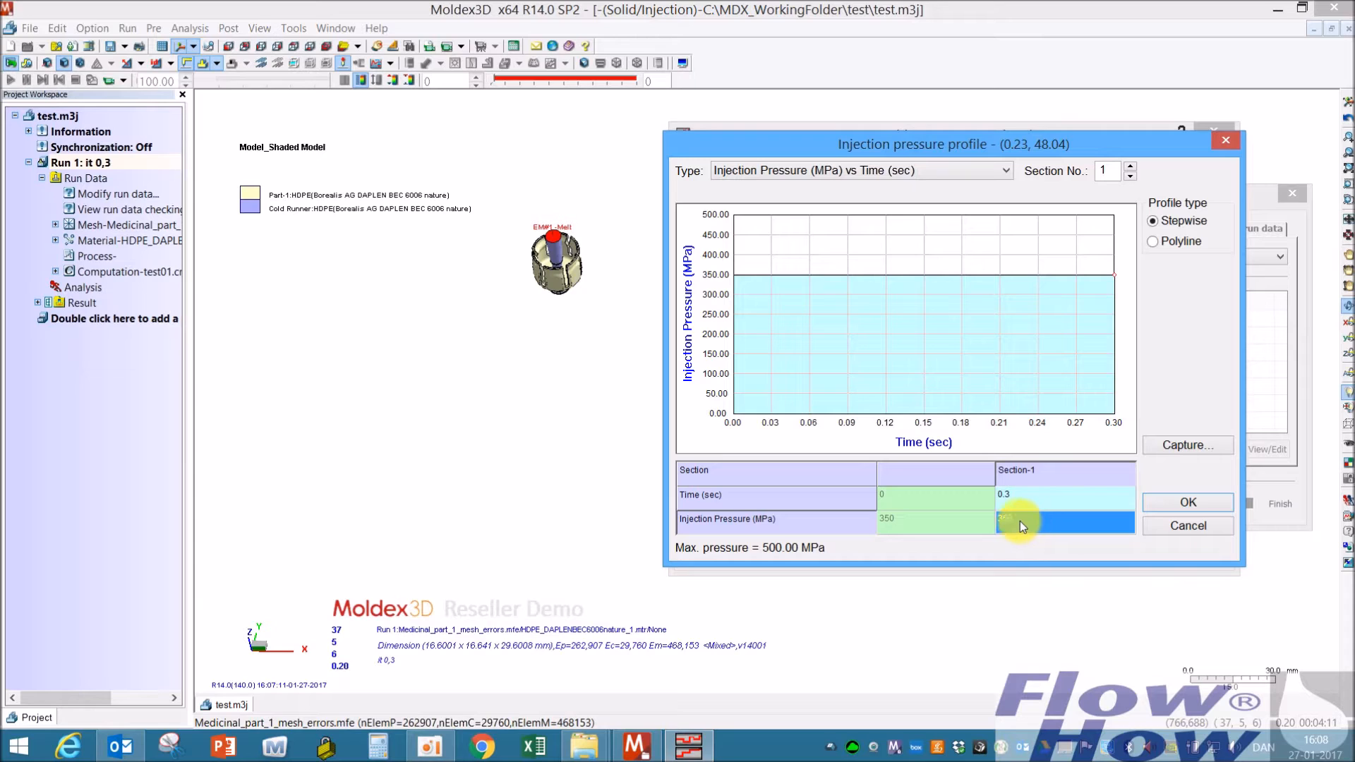
type("5")
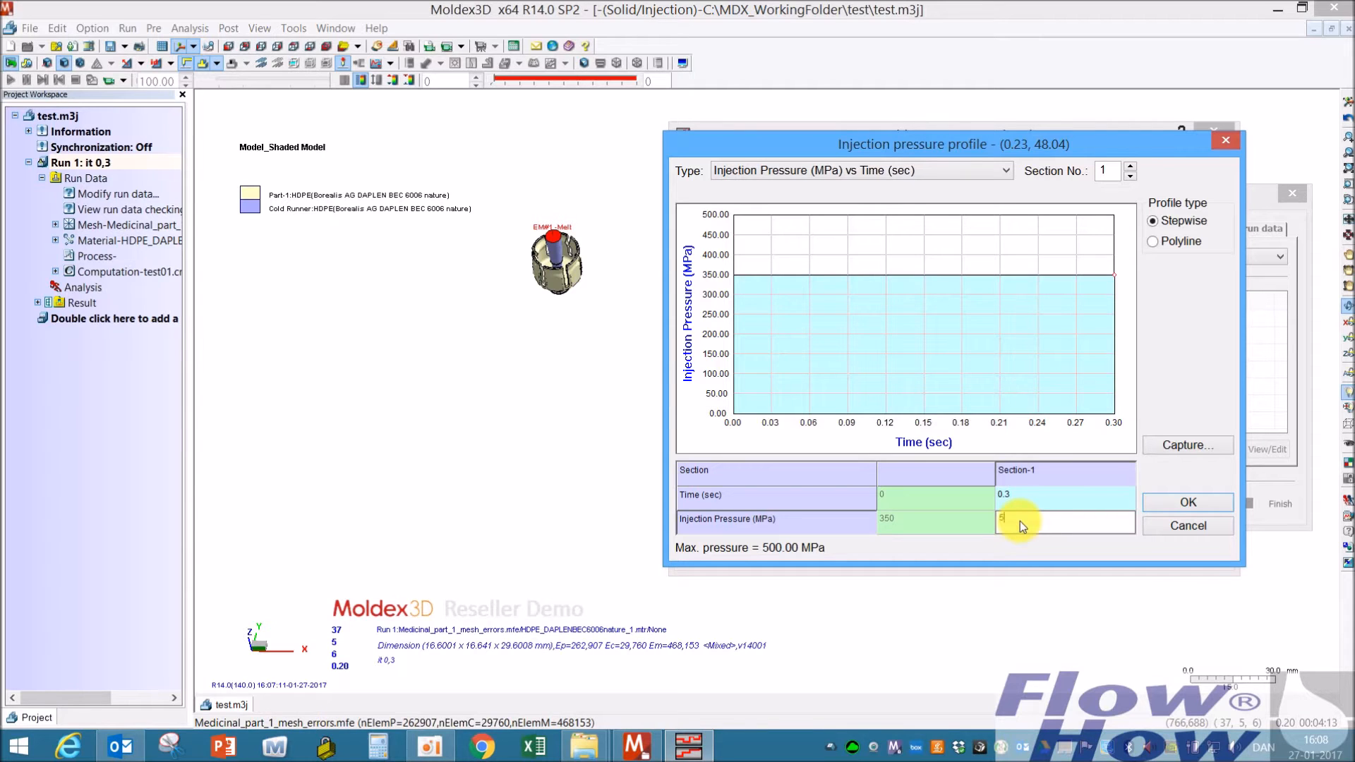
key("Return")
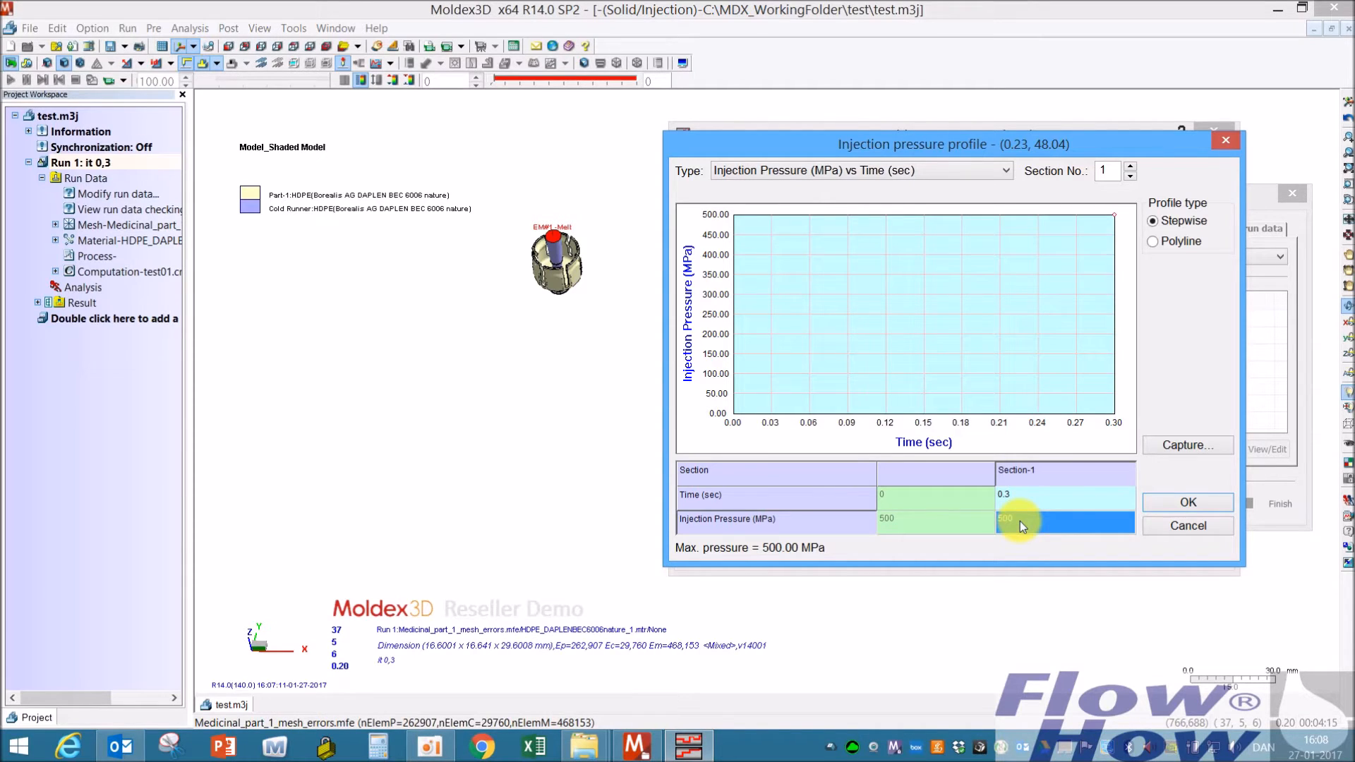
left_click(1194, 502)
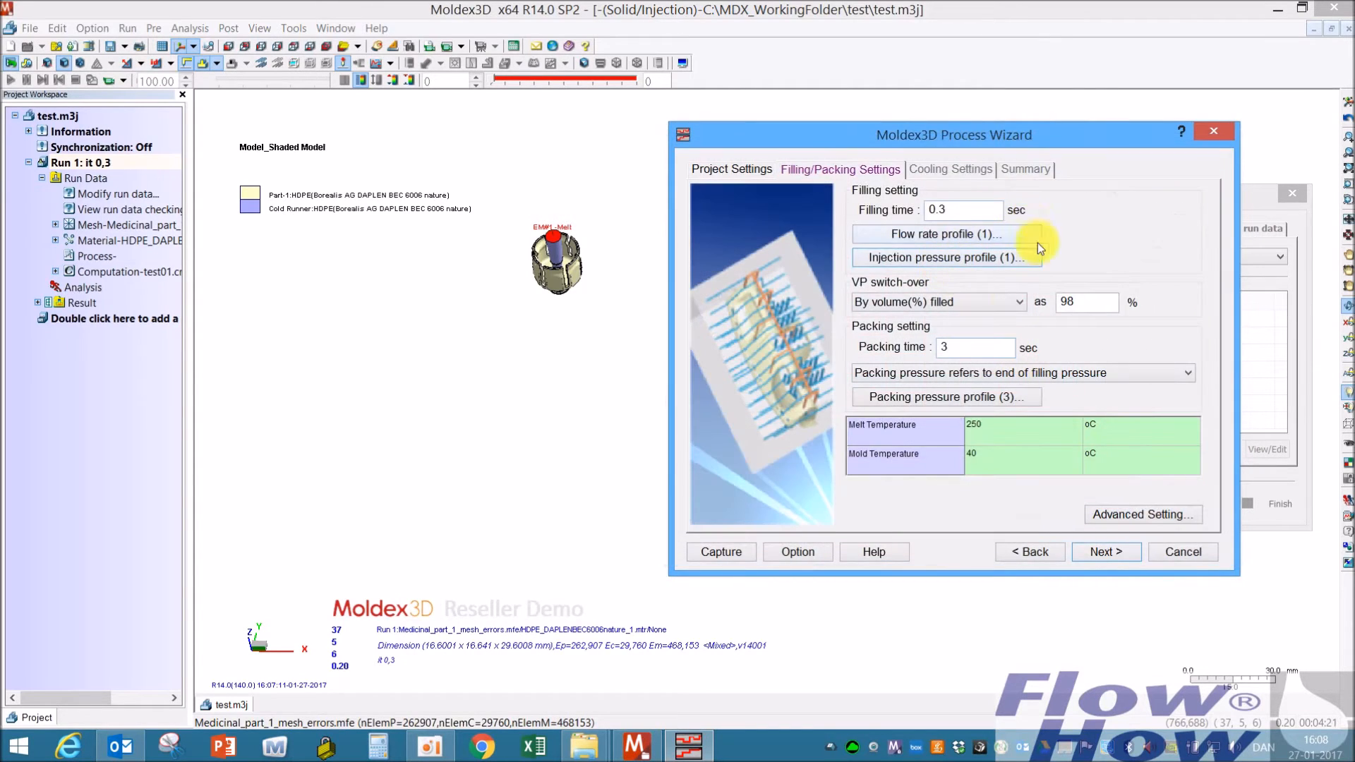
- Set the VP switch-over to By volume(%) filled (exclude runner) and the packing time to 10 sec
left_click(983, 311)
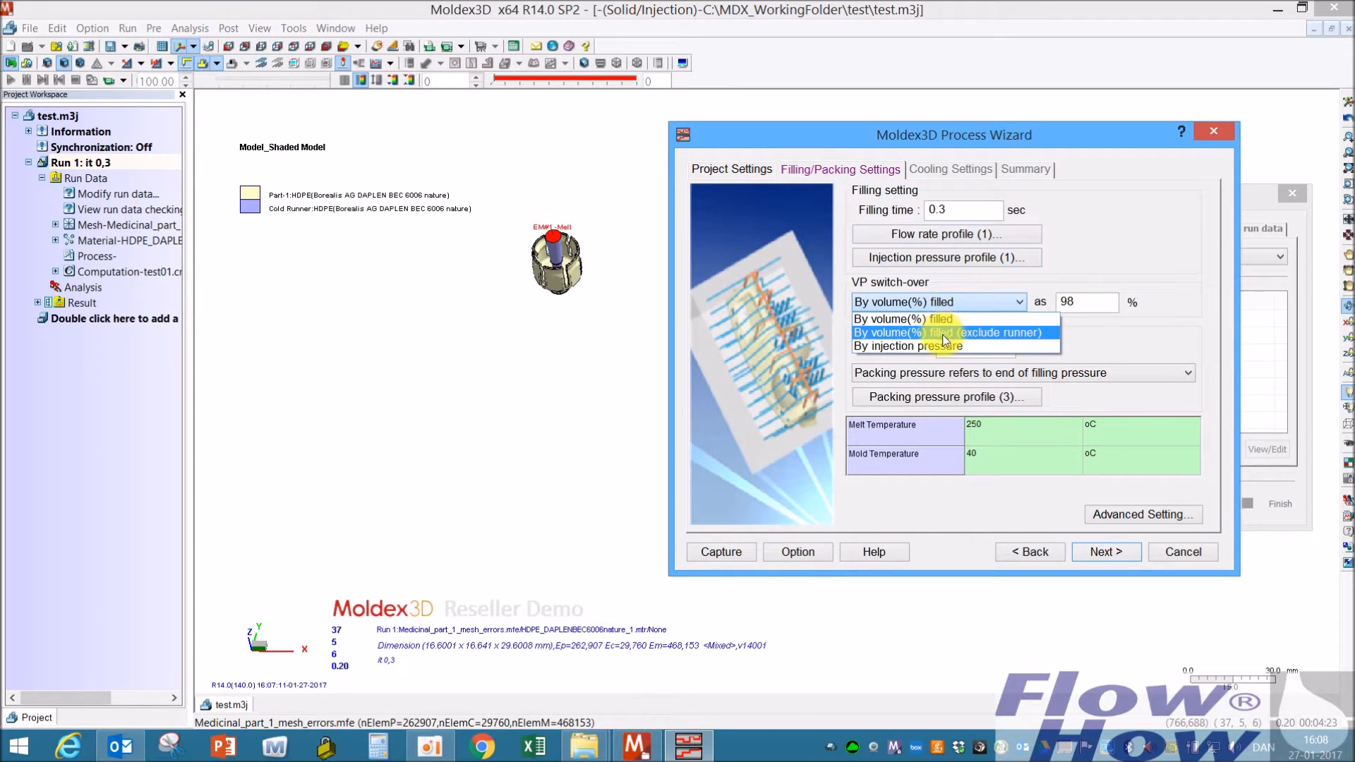
left_click(949, 335)
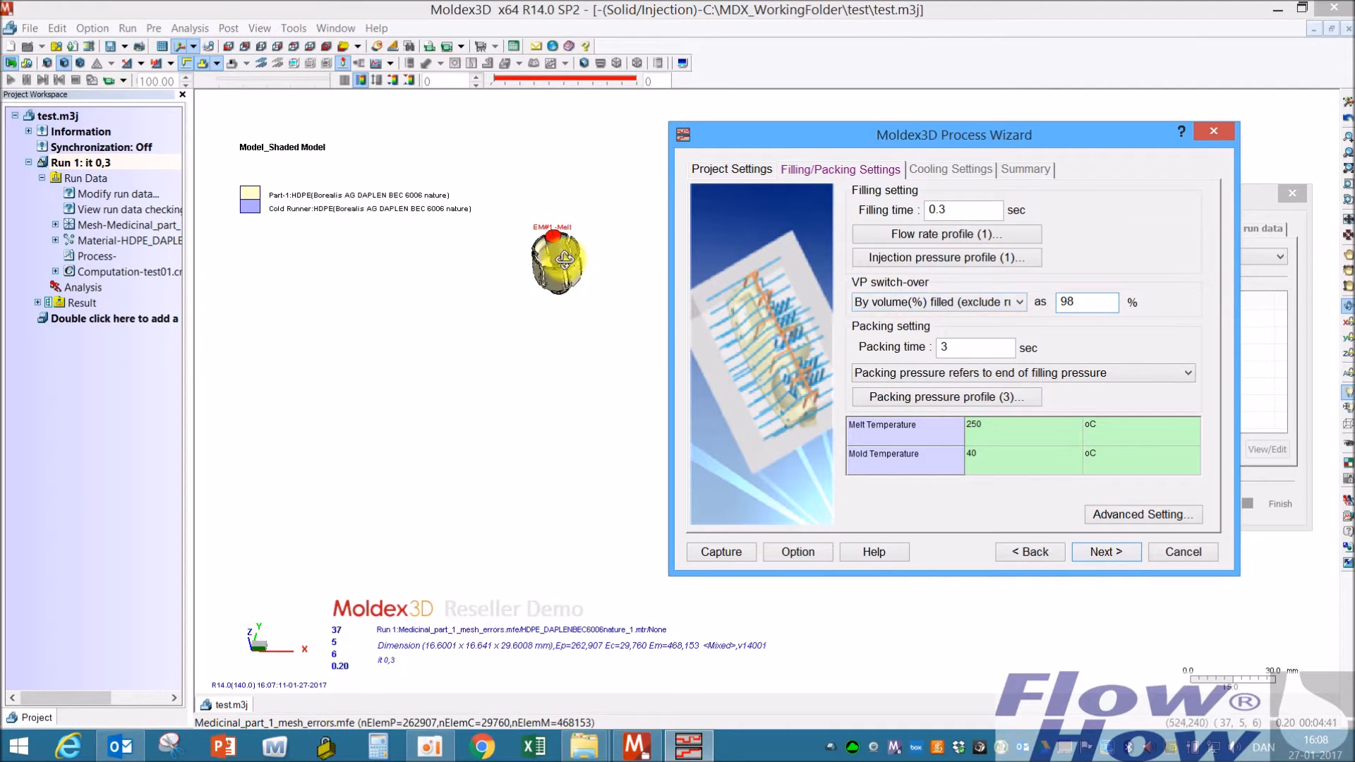
double_click(939, 348)
type("10")
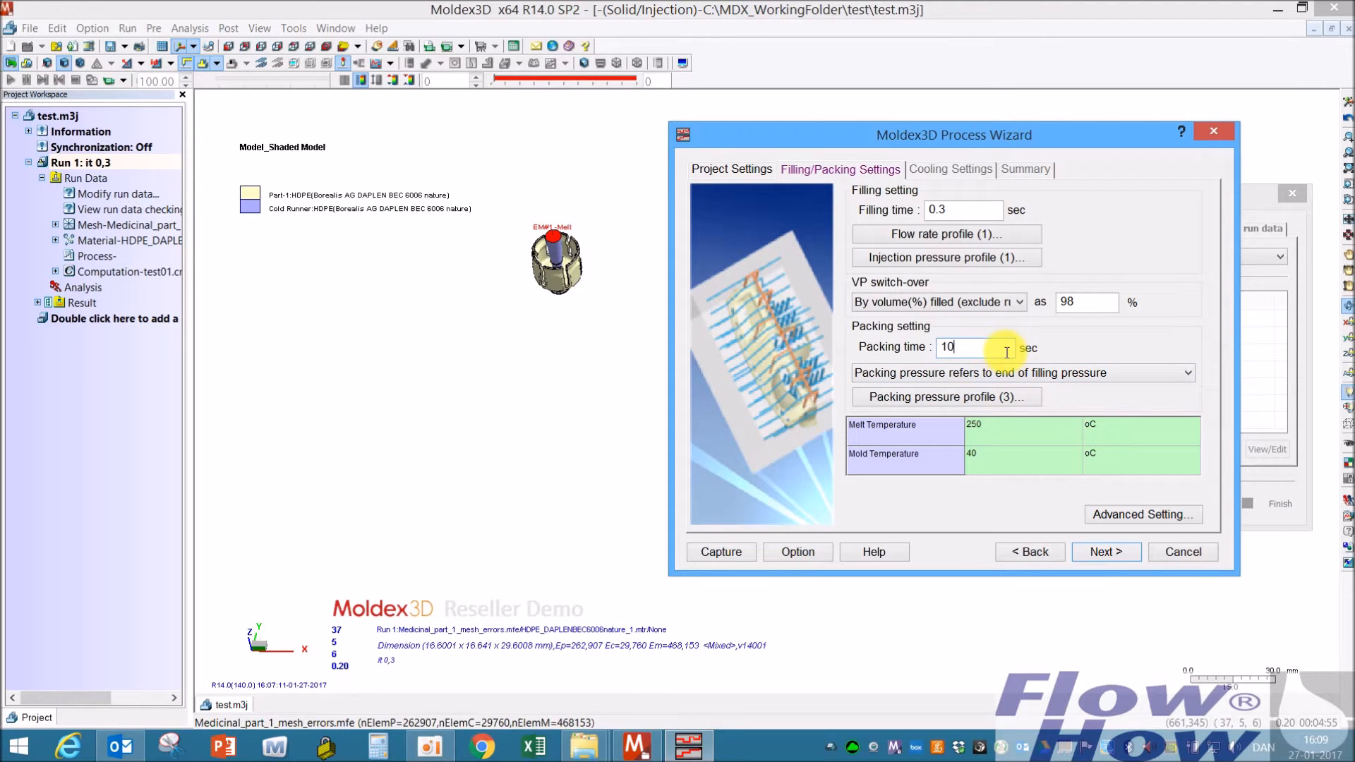
double_click(962, 346)
left_click(962, 347)
- Refer the packing pressure to machine pressure and define its profile as Packing Pressure (MPa) vs. Time (sec) with 35 MPa
left_click(1003, 374)
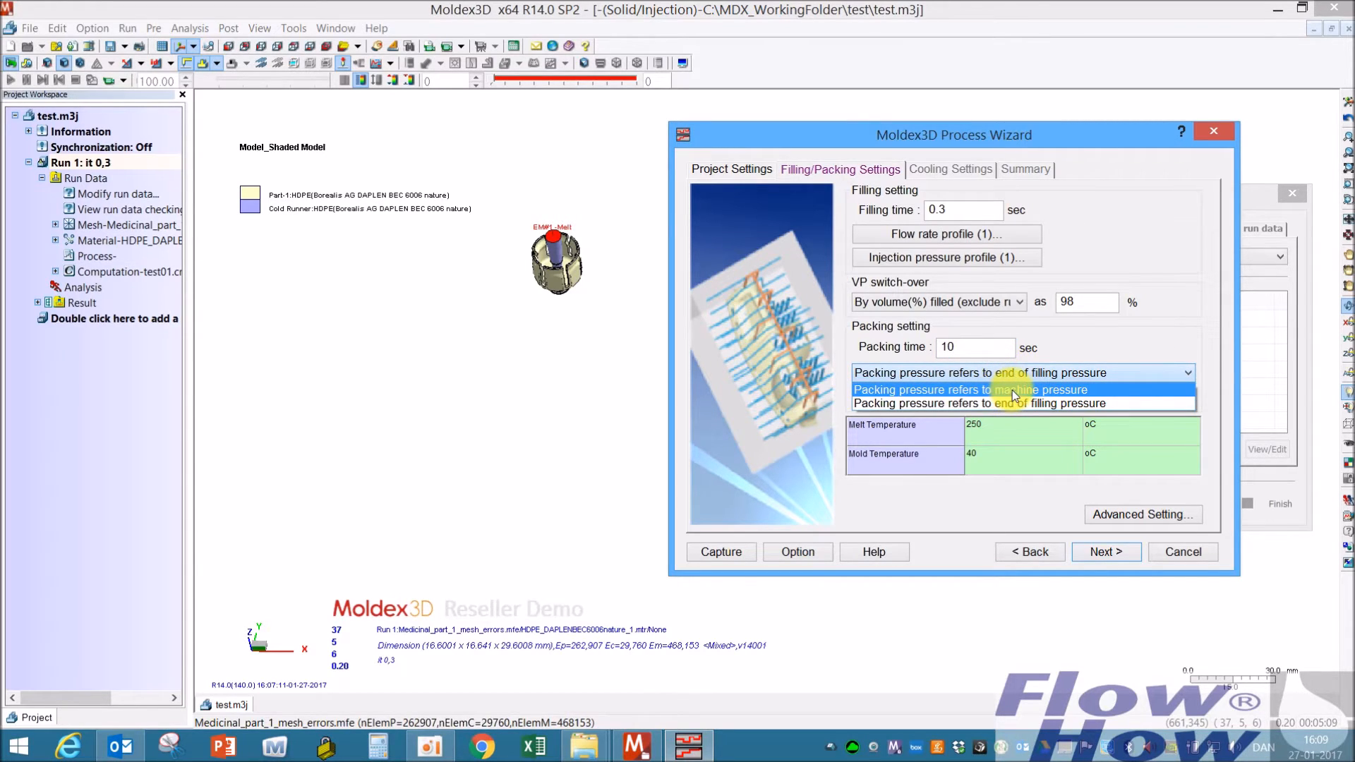
left_click(1012, 391)
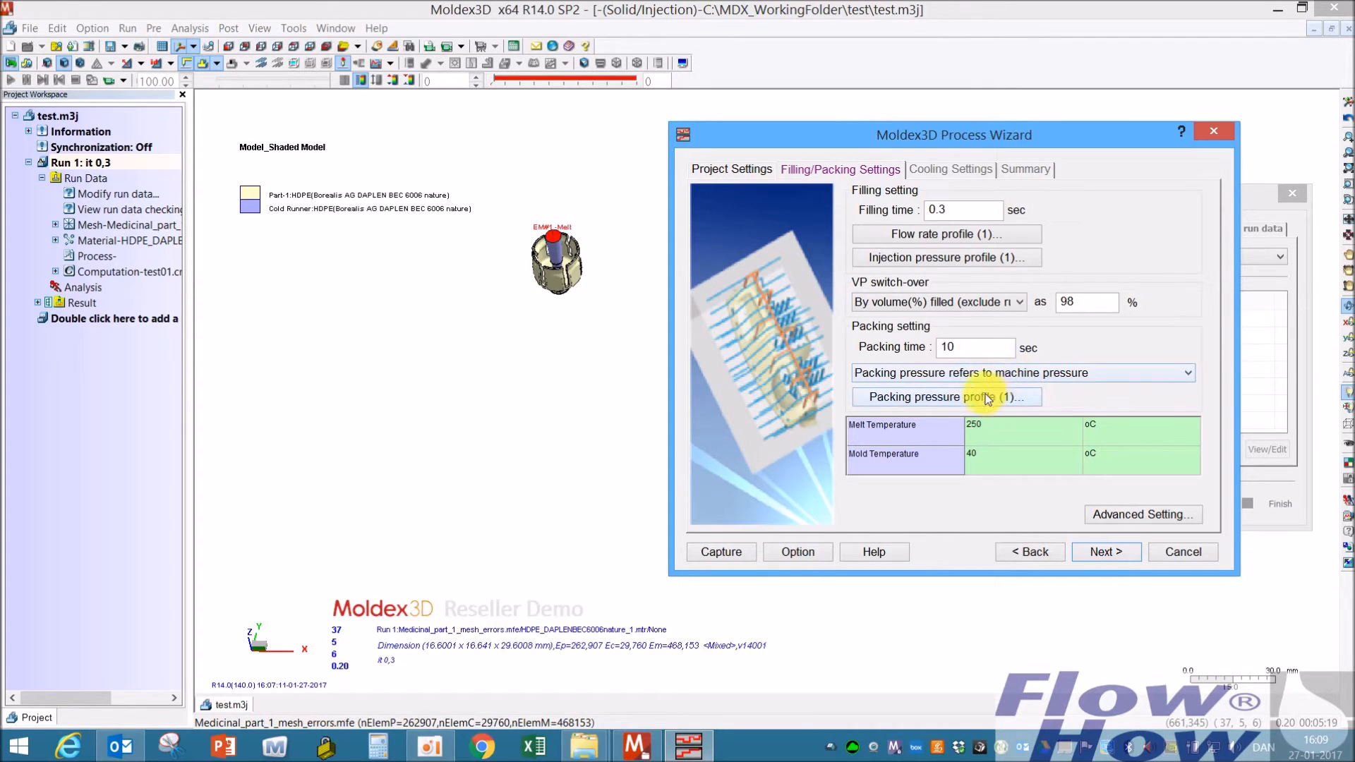
left_click(981, 398)
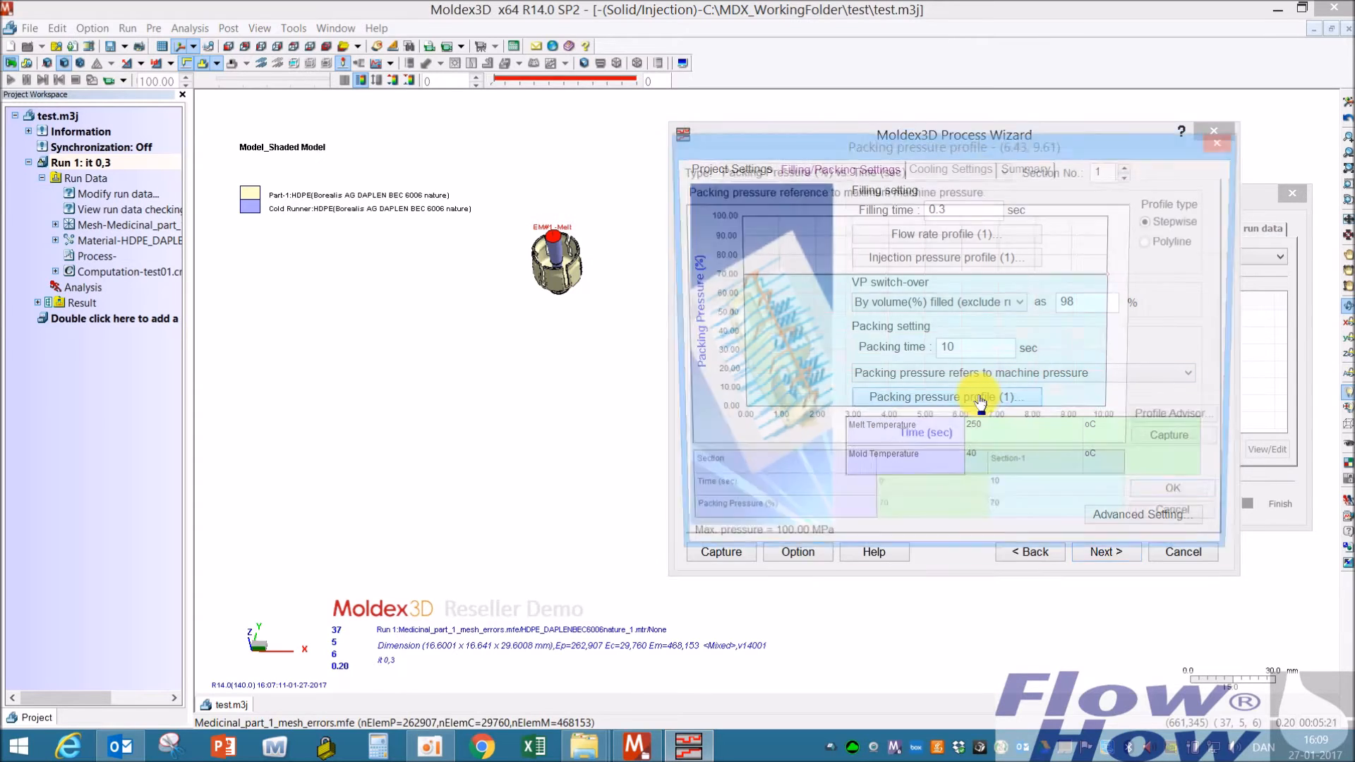
left_click(971, 179)
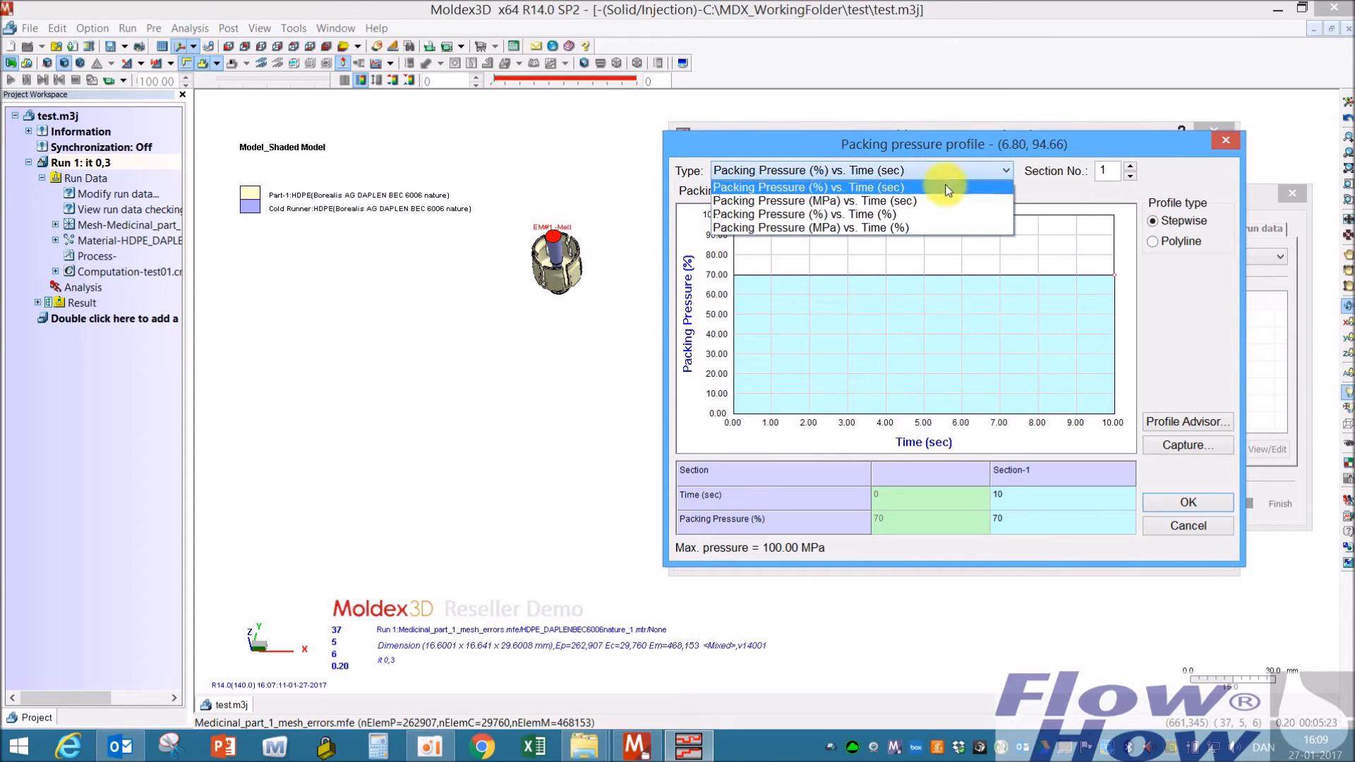
left_click(903, 202)
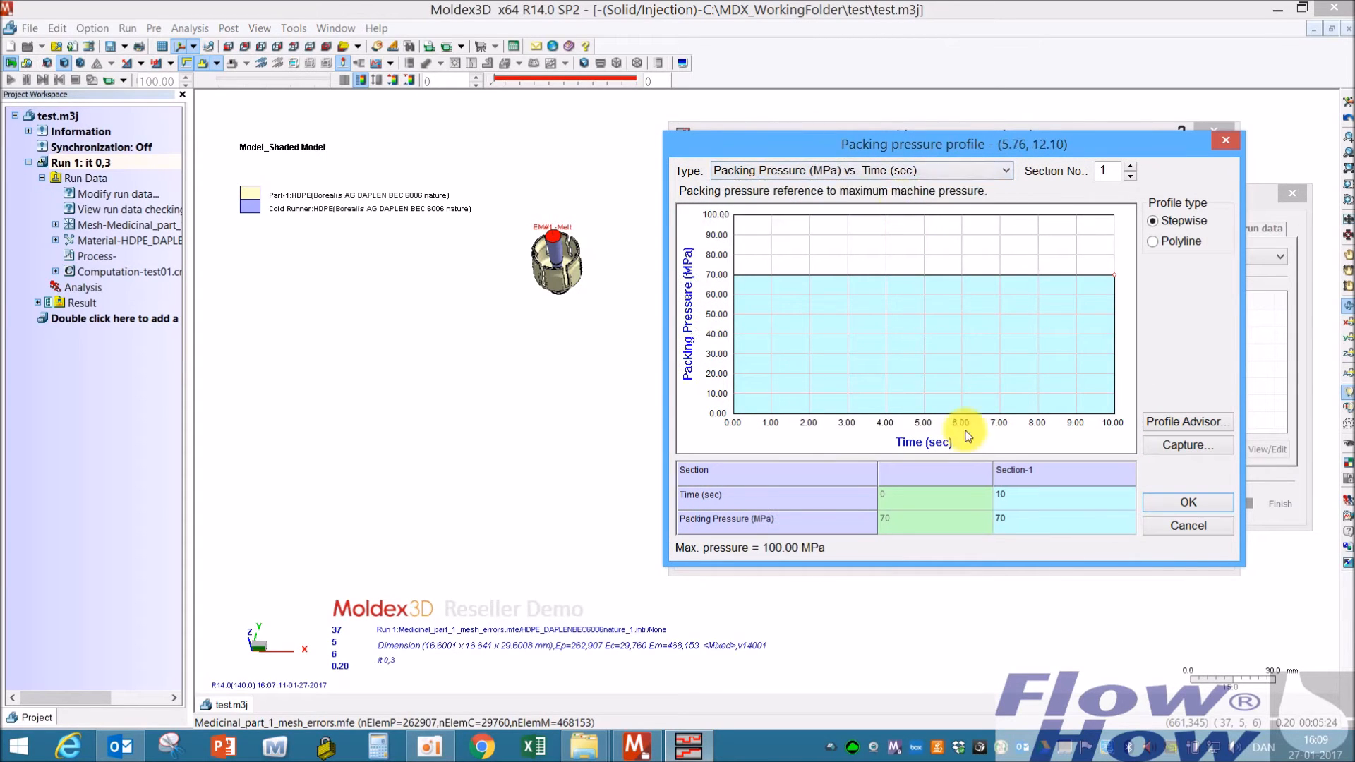
left_click(1022, 519)
type("3")
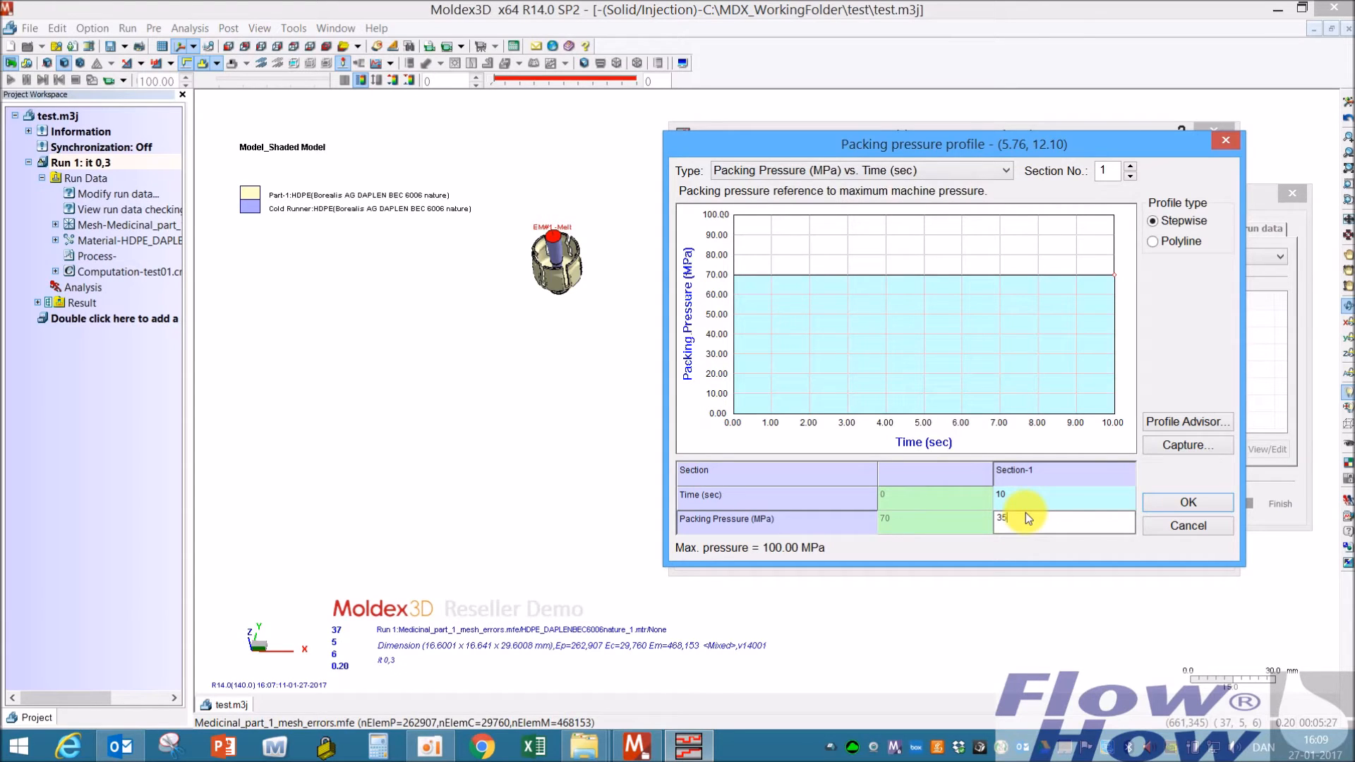
type("5")
key("Return")
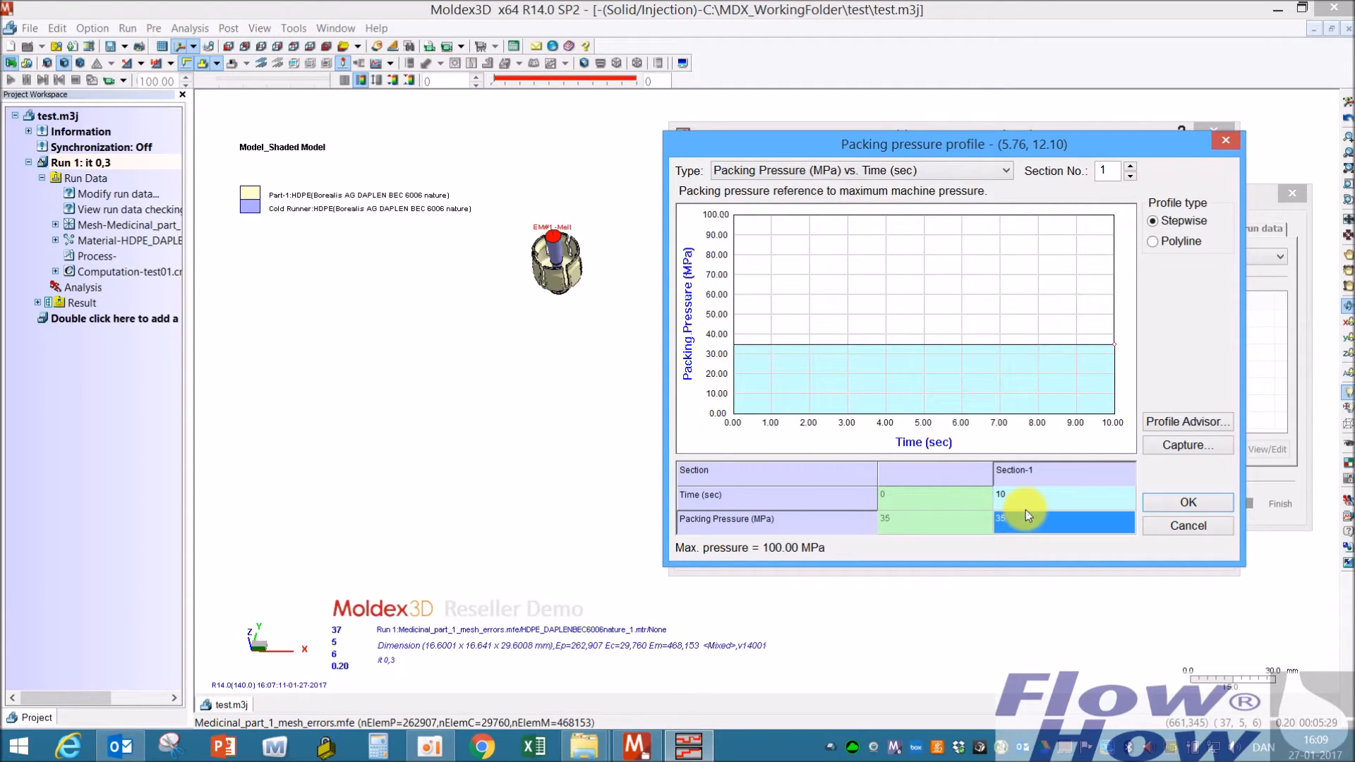
left_click(1188, 502)
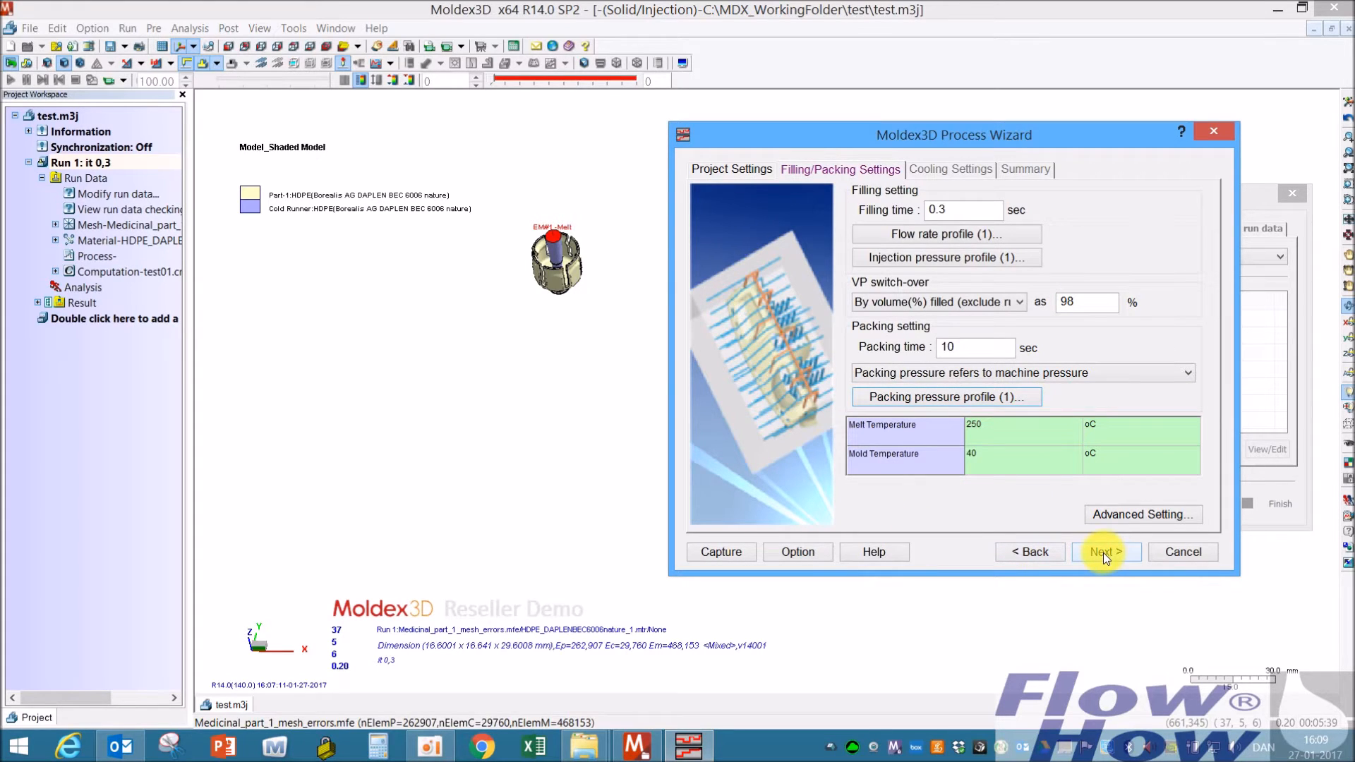
- Review the advanced settings for the mold boundary condition and the injection options, including the maximum filling time for short shots
left_click(1128, 515)
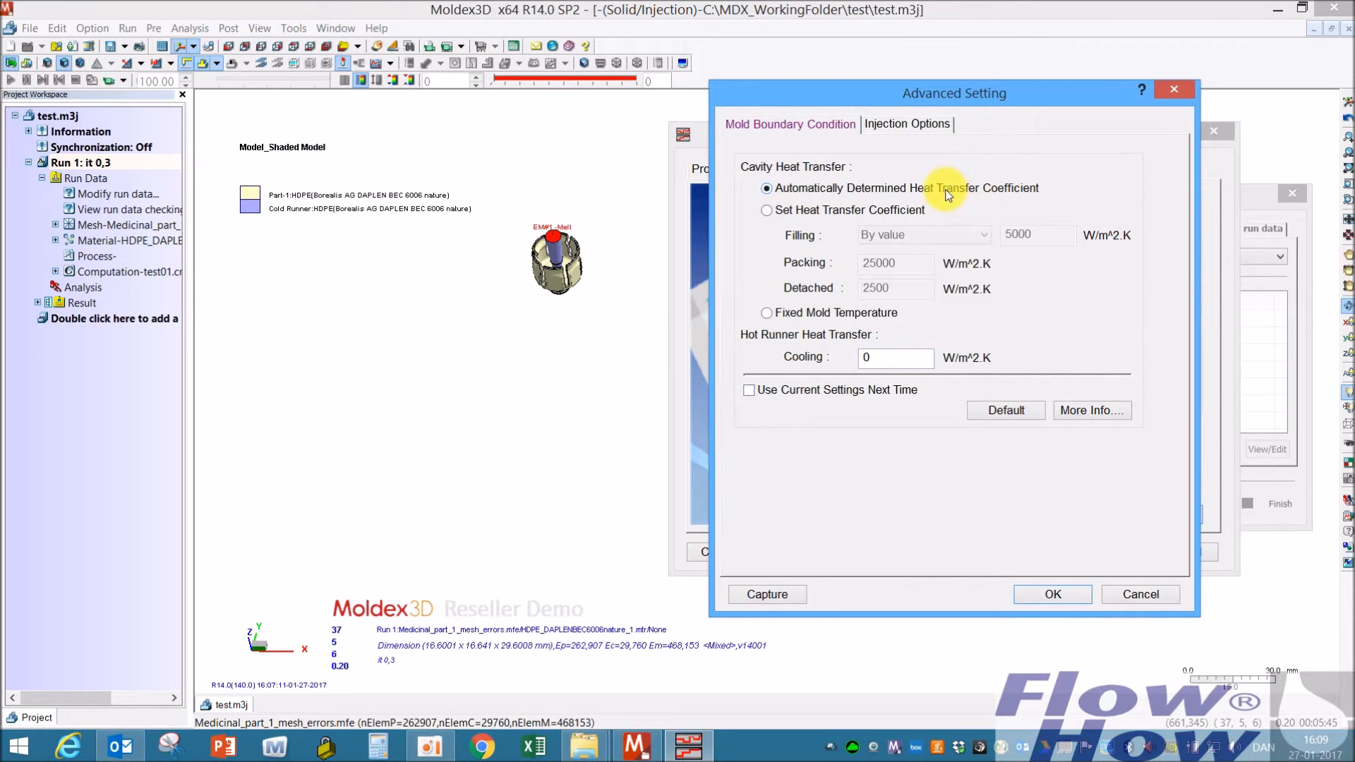
left_click(893, 124)
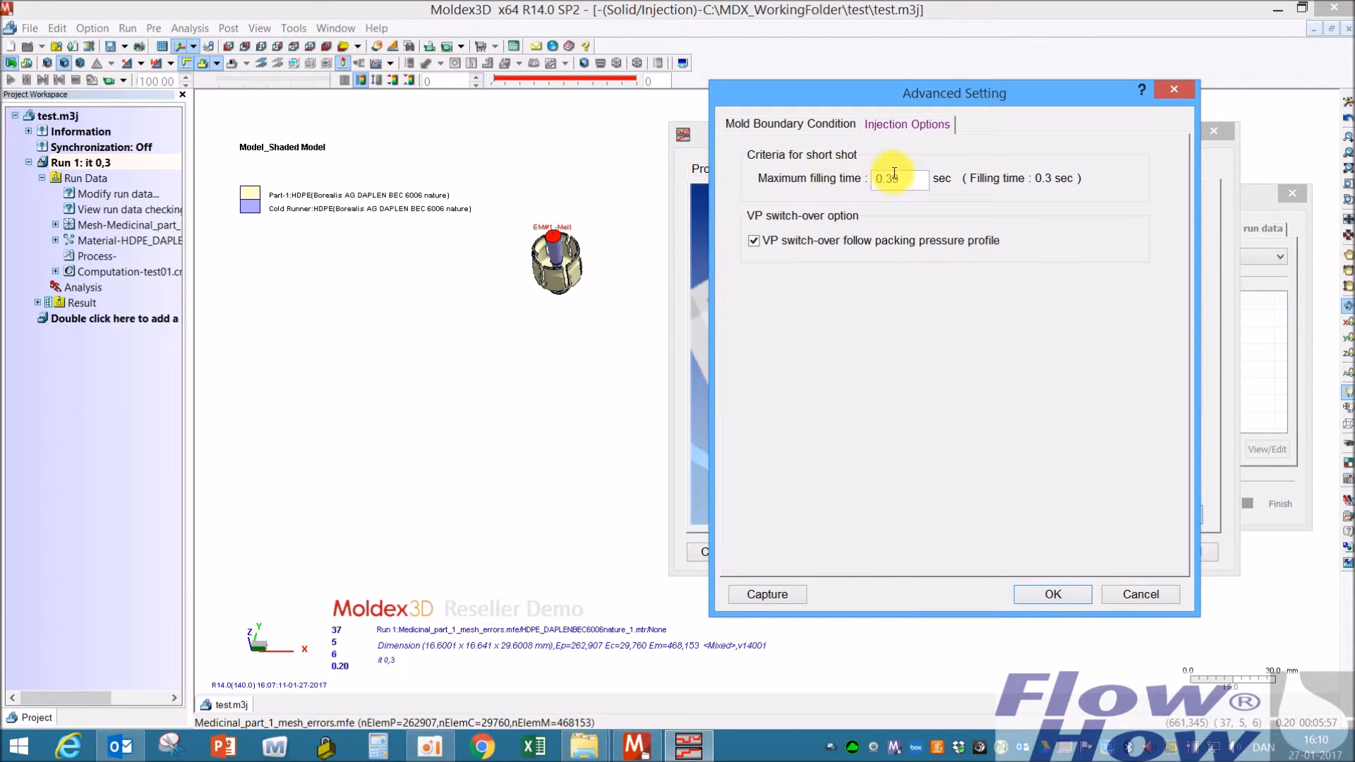
left_click_drag(906, 178, 885, 179)
left_click(920, 182)
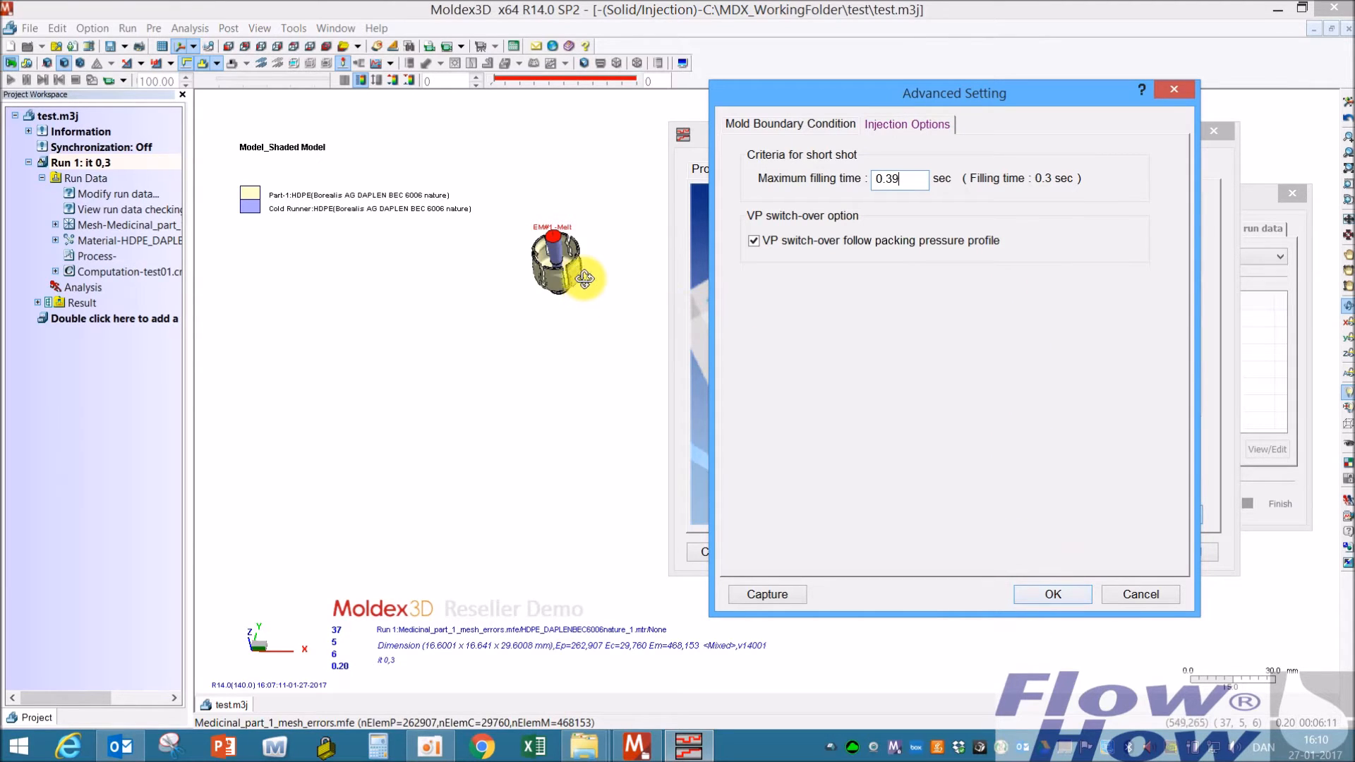
left_click(1049, 594)
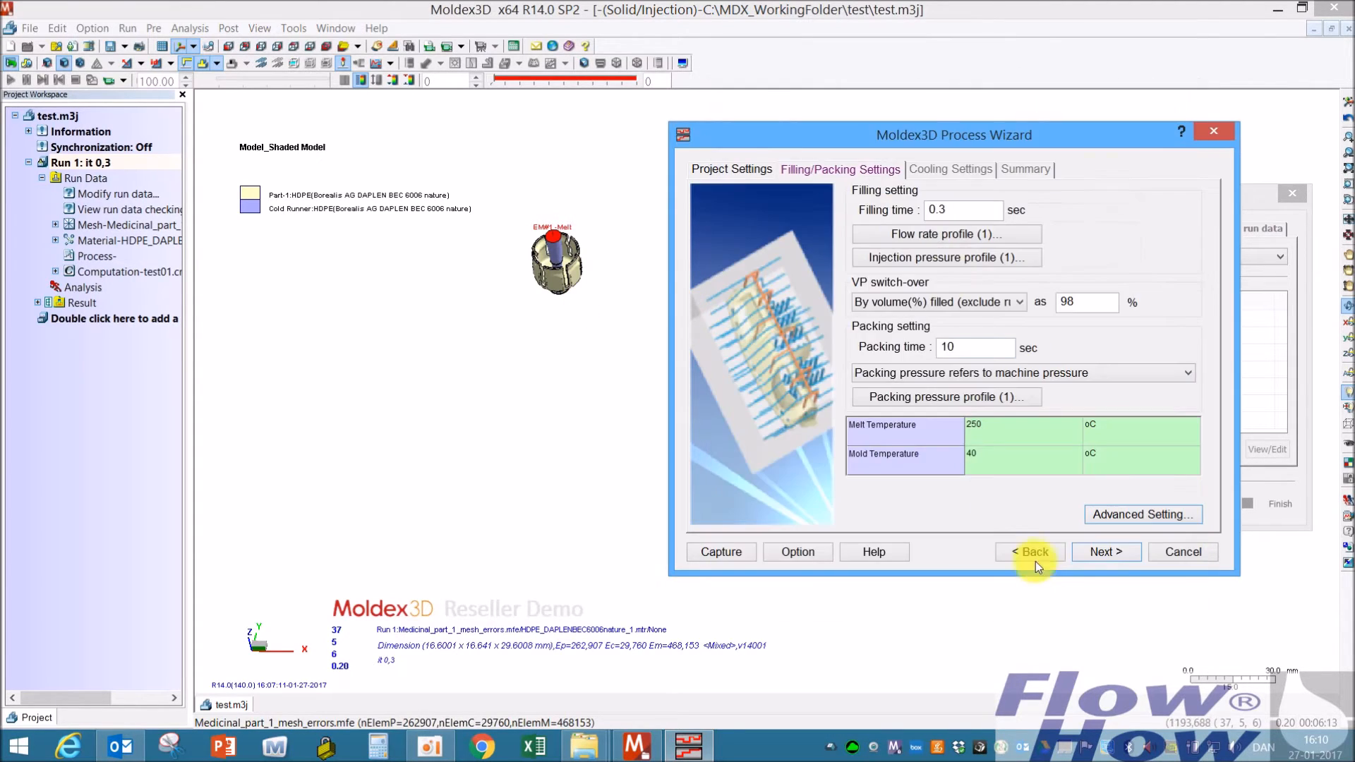
- In the cooling settings, set the cooling method to Transient and the cooling time to 10 sec
left_click(1104, 552)
left_click(1136, 211)
left_click(1136, 210)
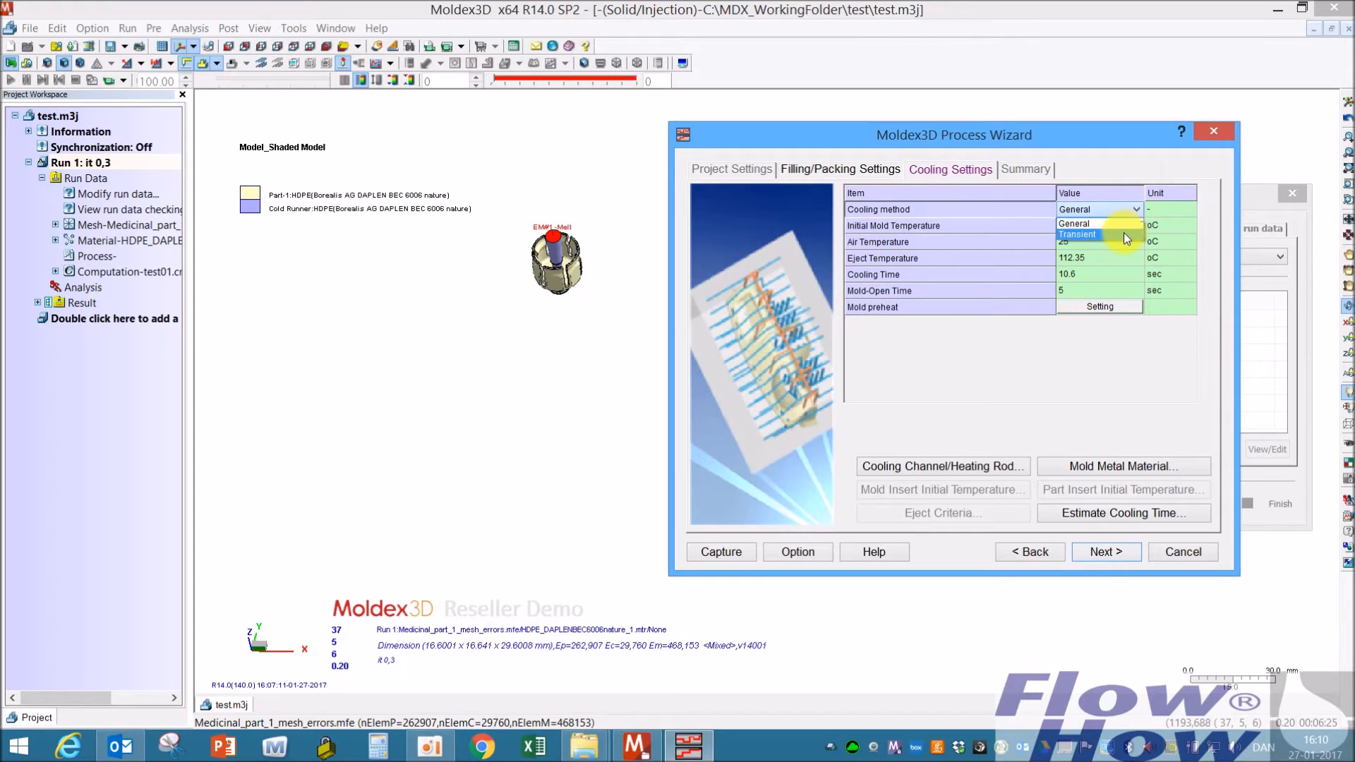
left_click(1123, 232)
left_click(1035, 418)
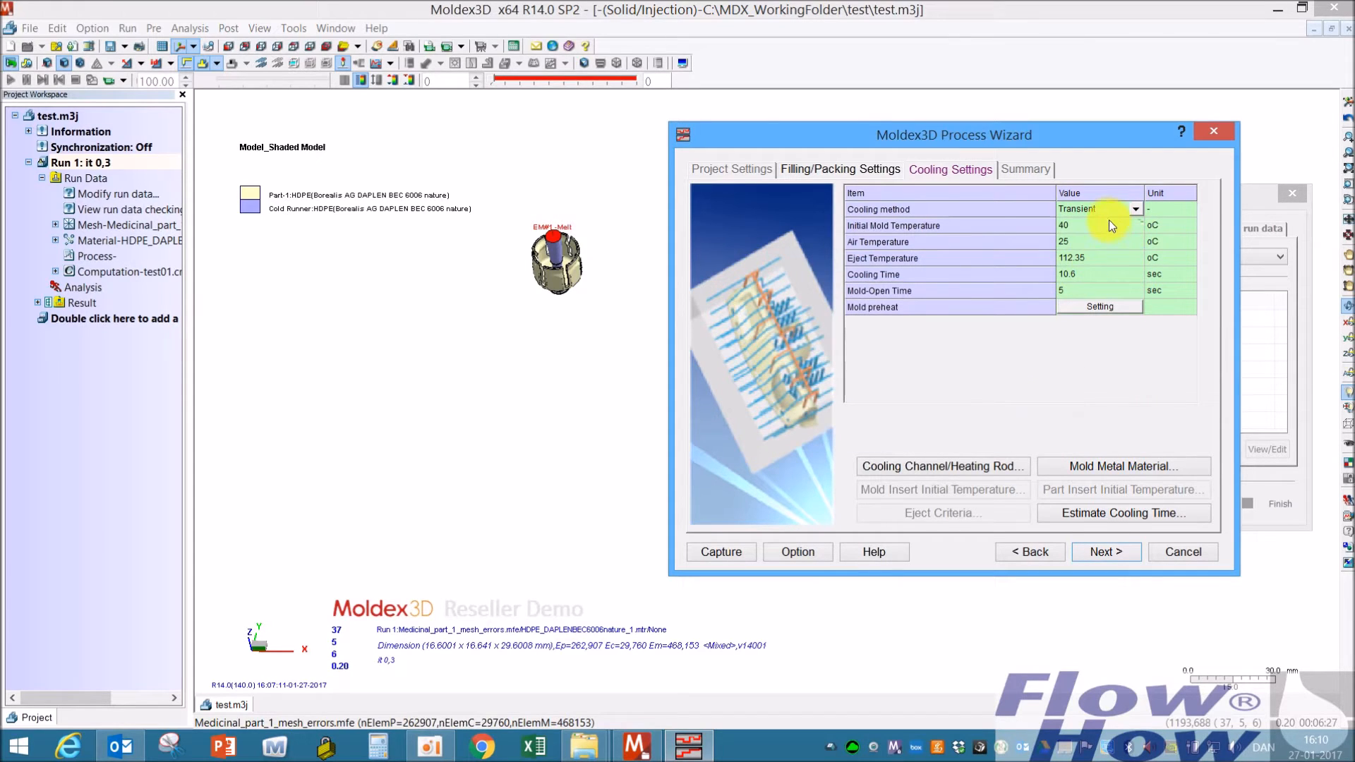
left_click(1091, 273)
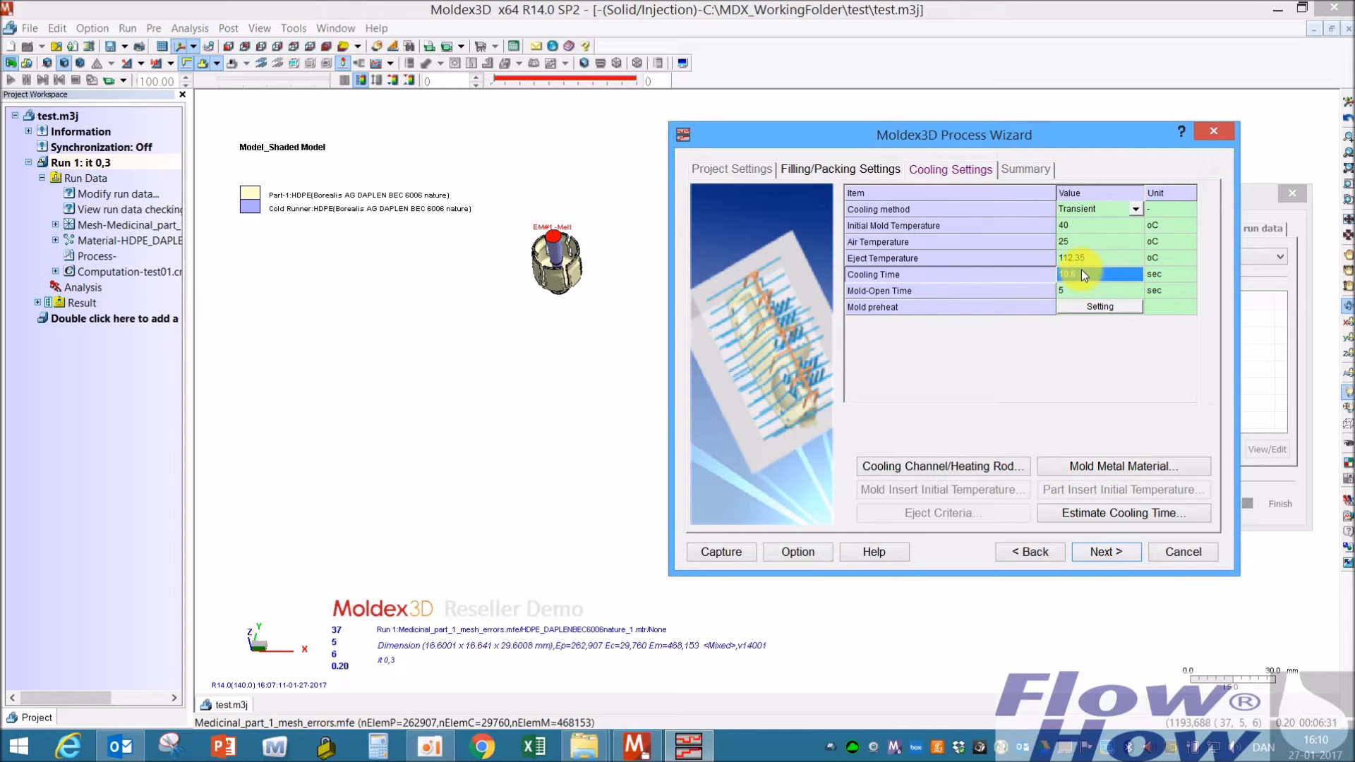
type("1")
left_click(1084, 292)
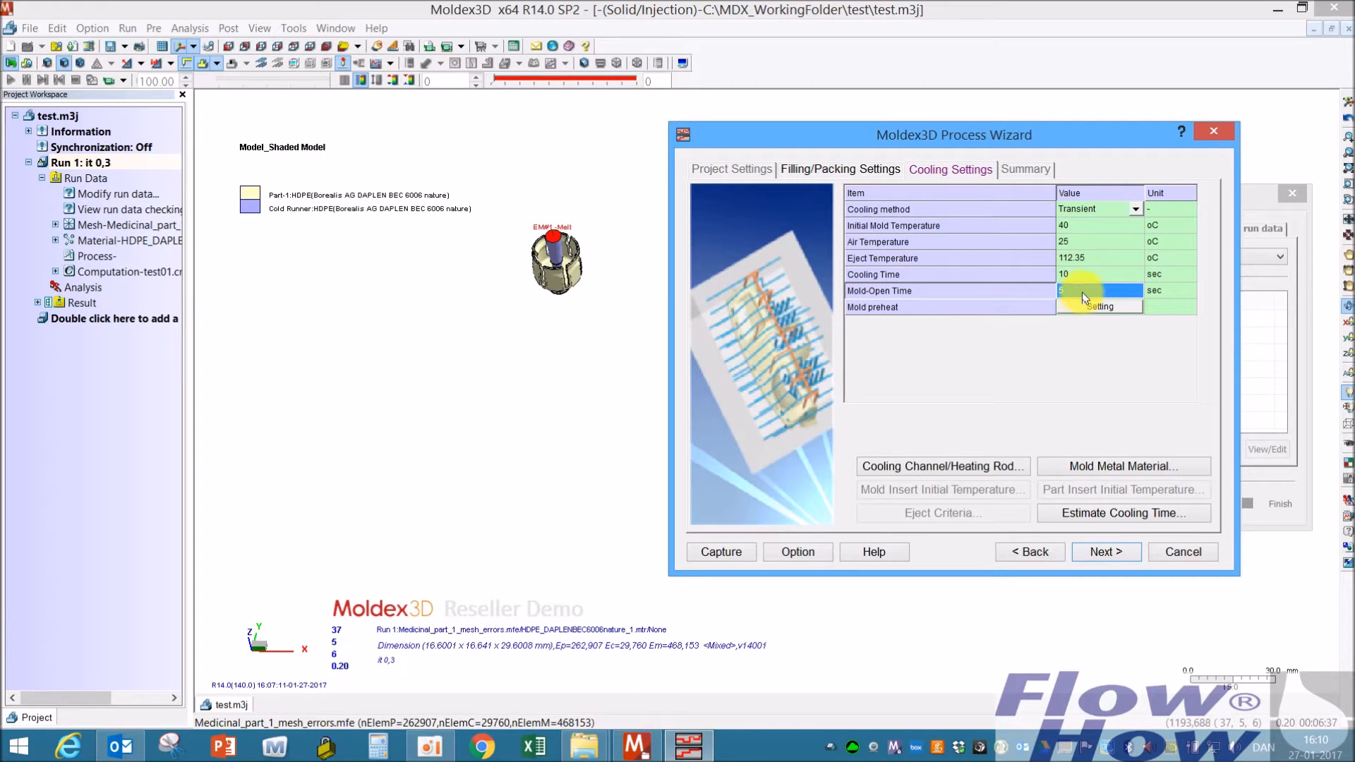
- Open the cooling channel settings and display the cooling channels around the part in the model view
left_click(972, 463)
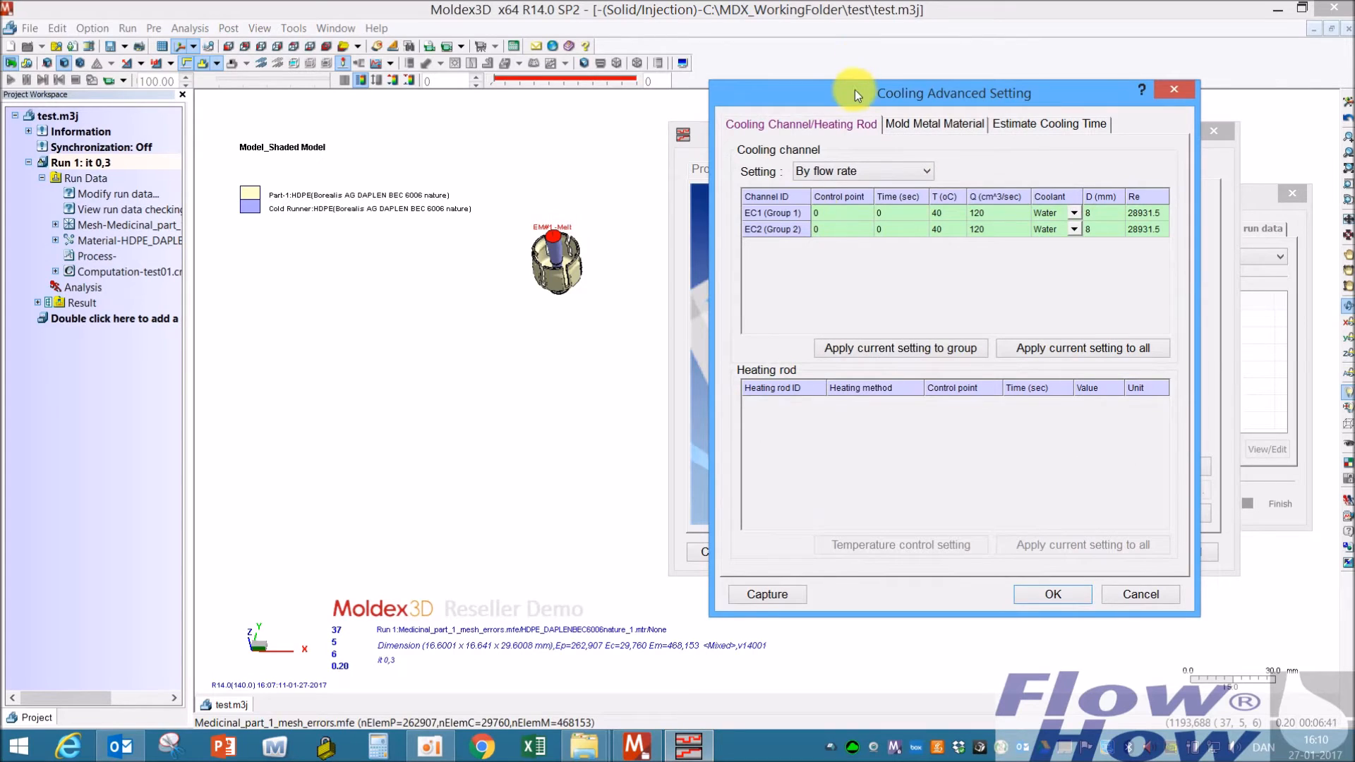
left_click_drag(854, 90, 905, 85)
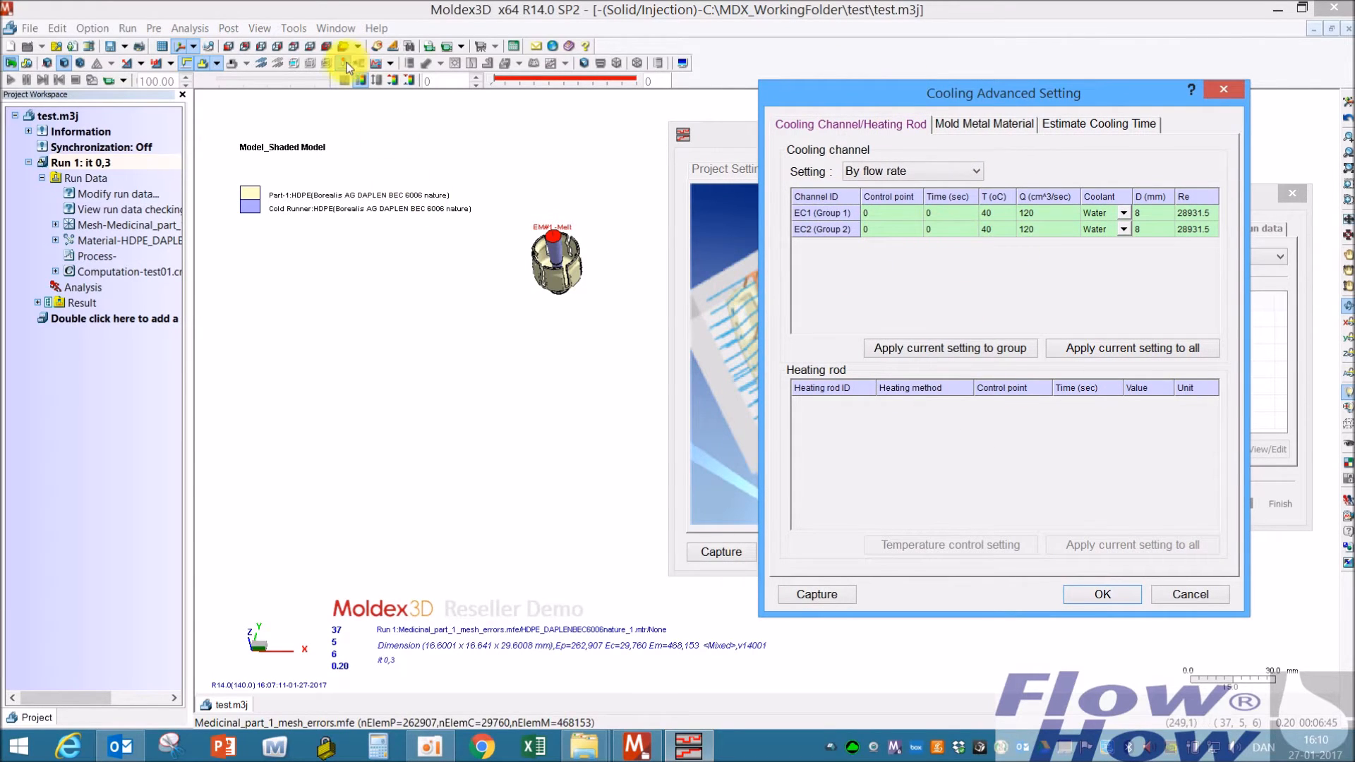
left_click(261, 63)
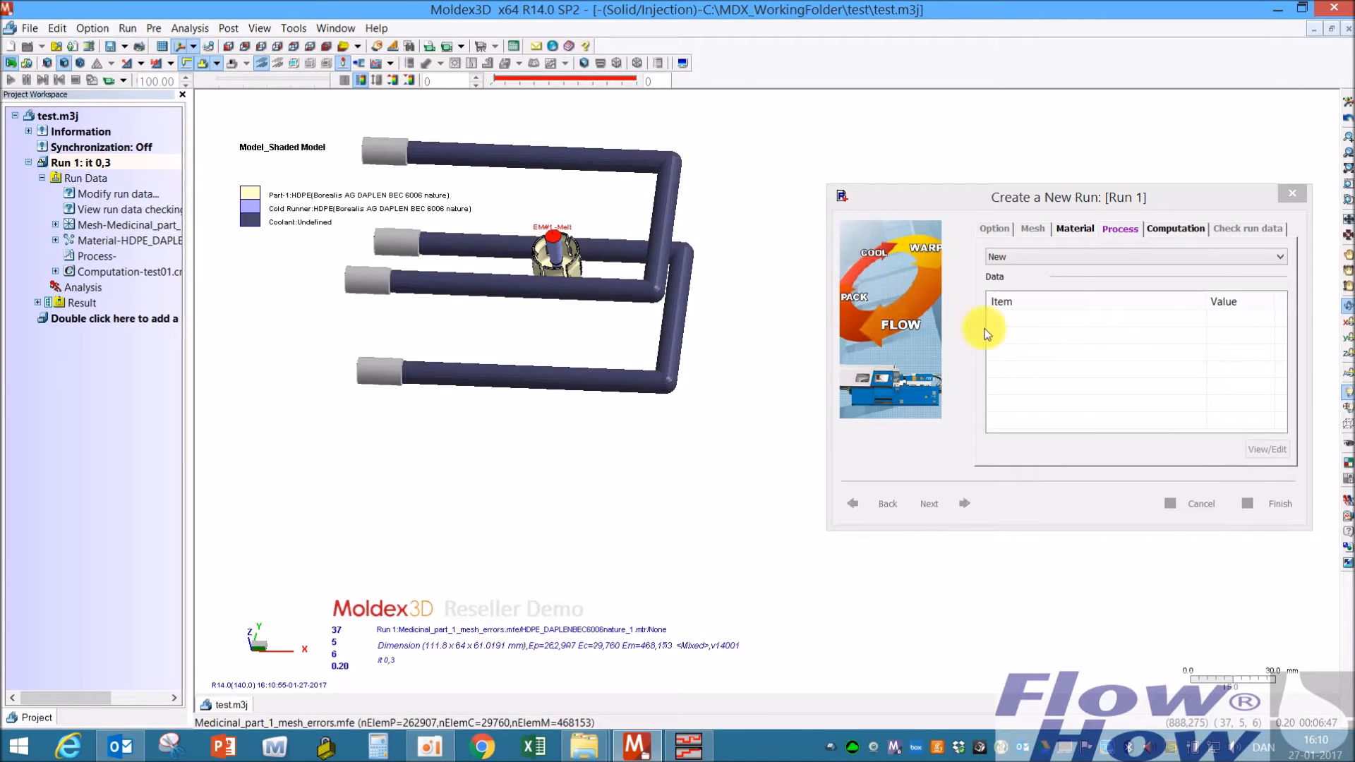
left_click(691, 750)
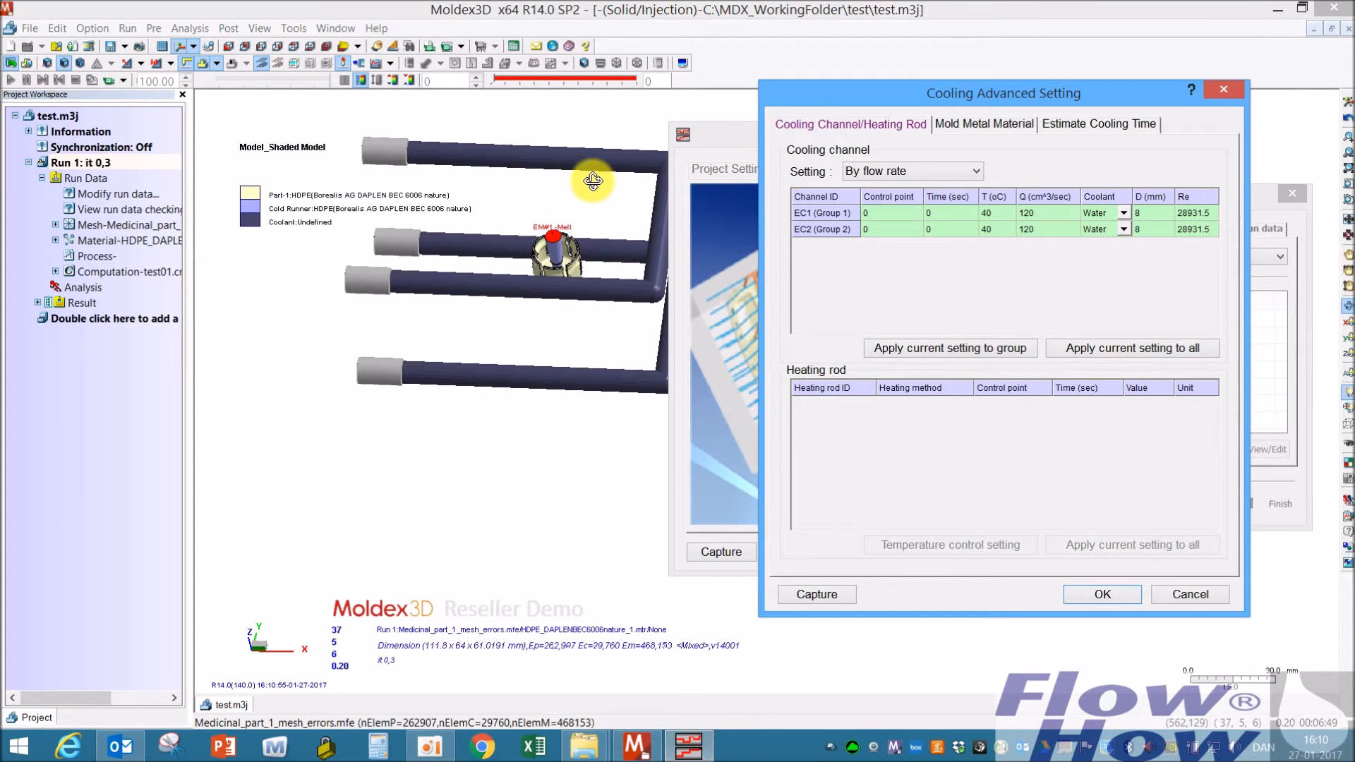
- Set the coolant flow rate to 80 cm^3/sec and apply it to all cooling channels
double_click(1049, 213)
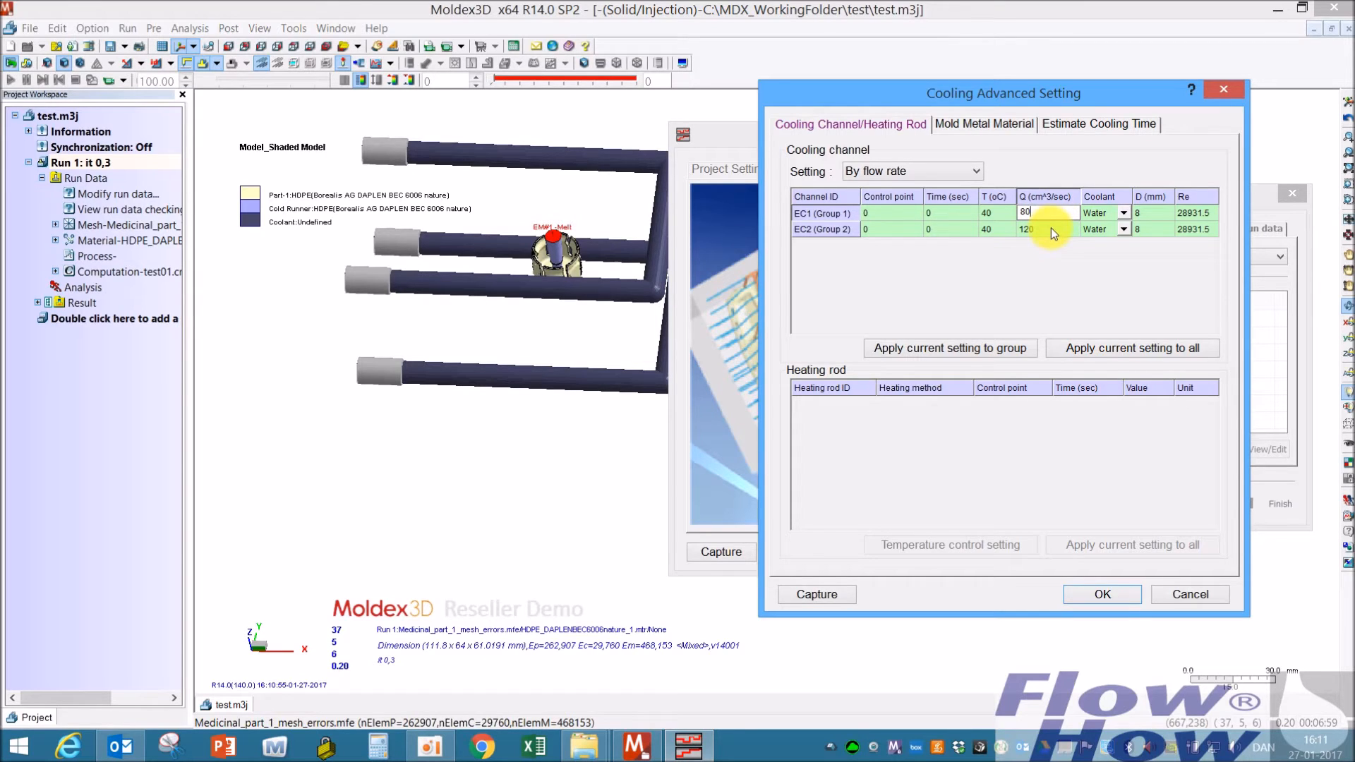
left_click(1154, 353)
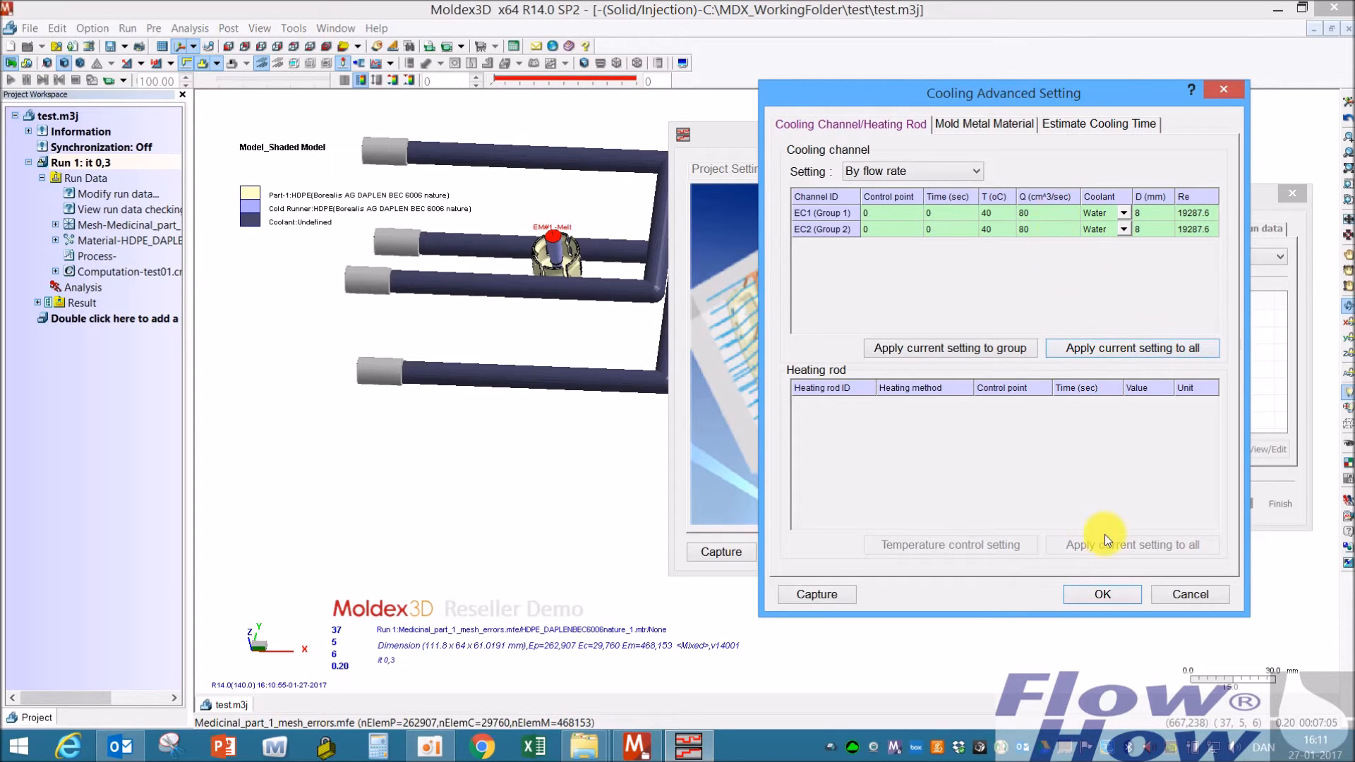
left_click(1103, 595)
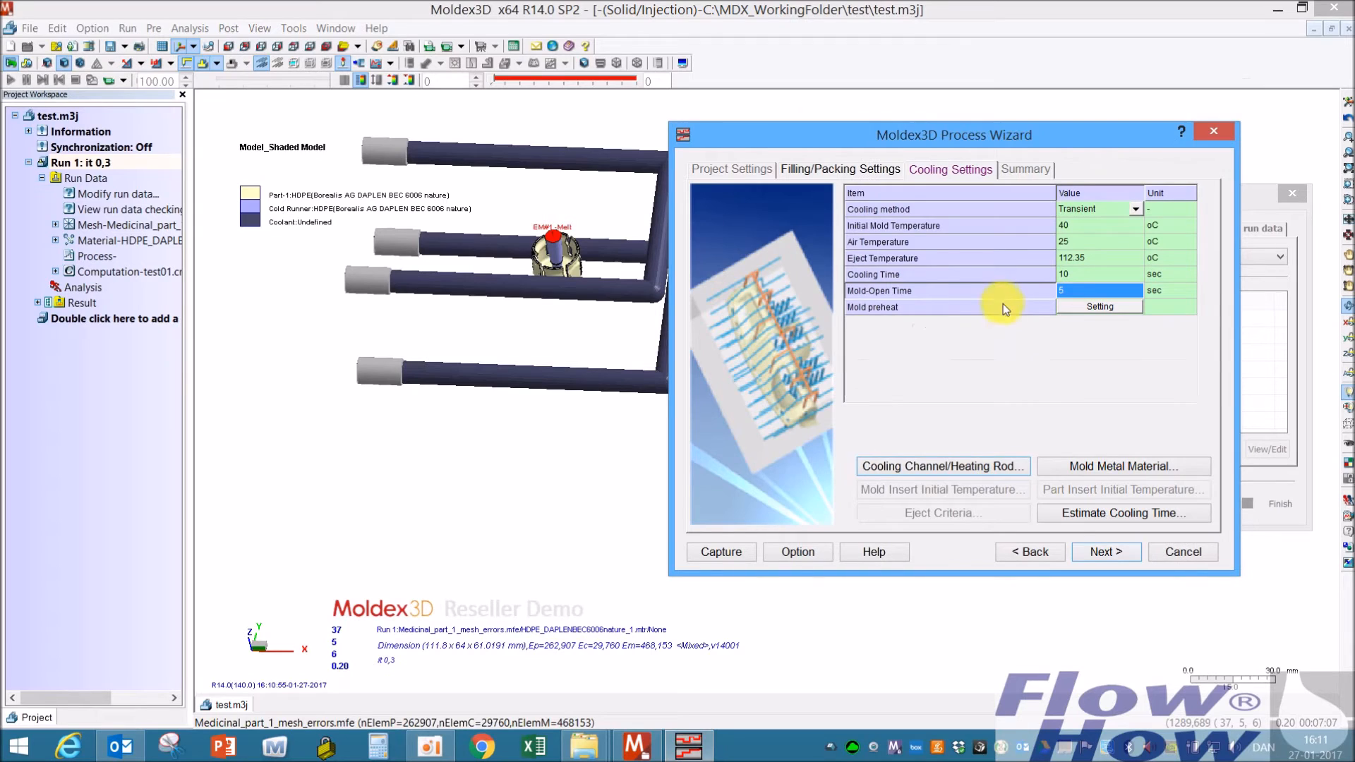
- Assign 1.2343 as the mold metal material of the moldbase
left_click(1100, 467)
left_click(1164, 172)
left_click(1163, 173)
scroll(1053, 384, "down", 12)
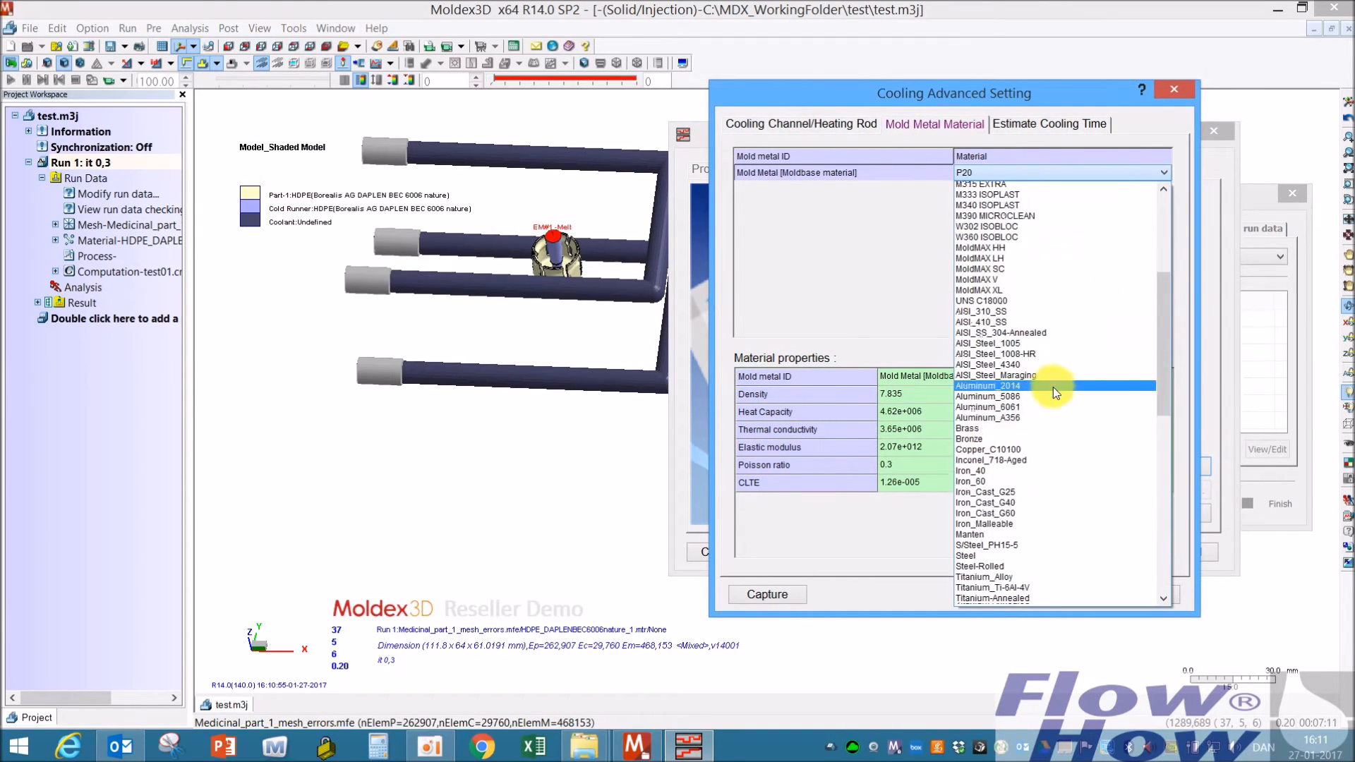
scroll(1039, 507, "down", 12)
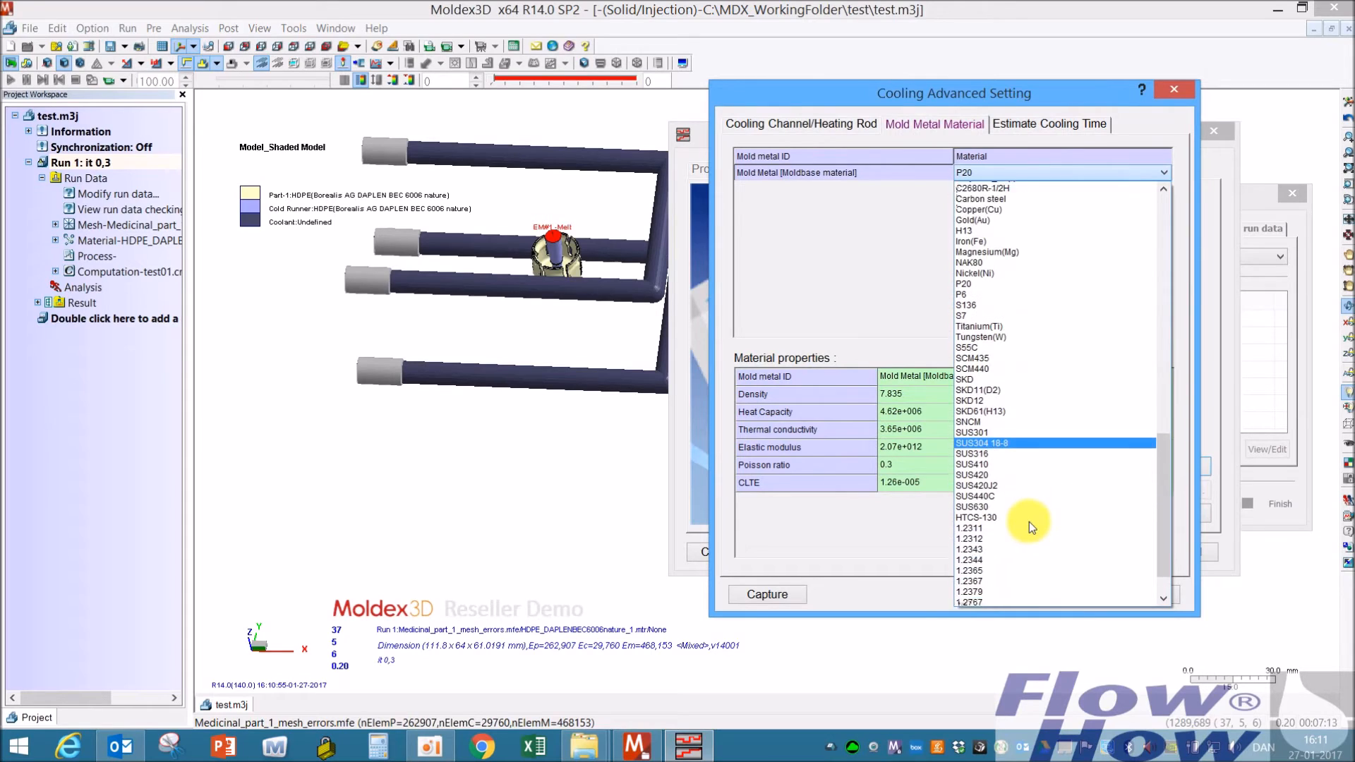
left_click(988, 496)
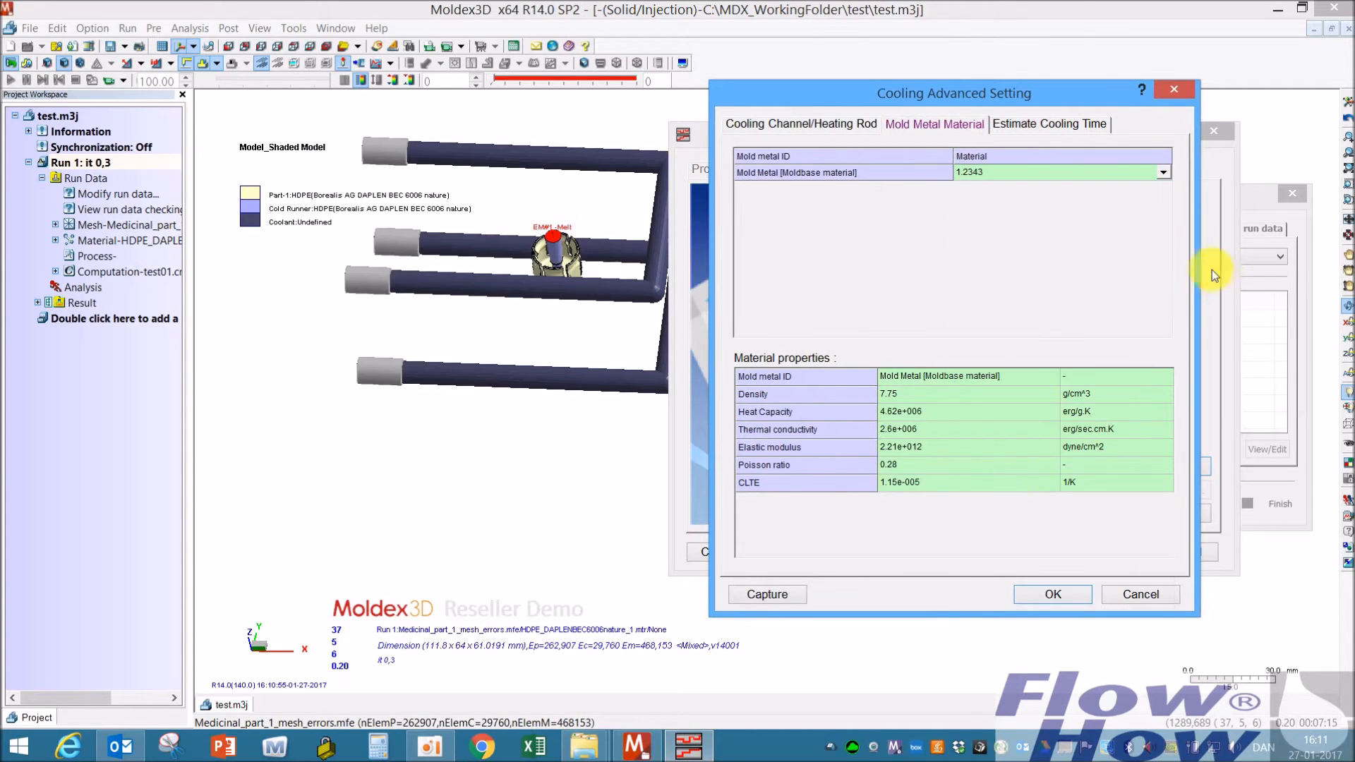
left_click(1056, 594)
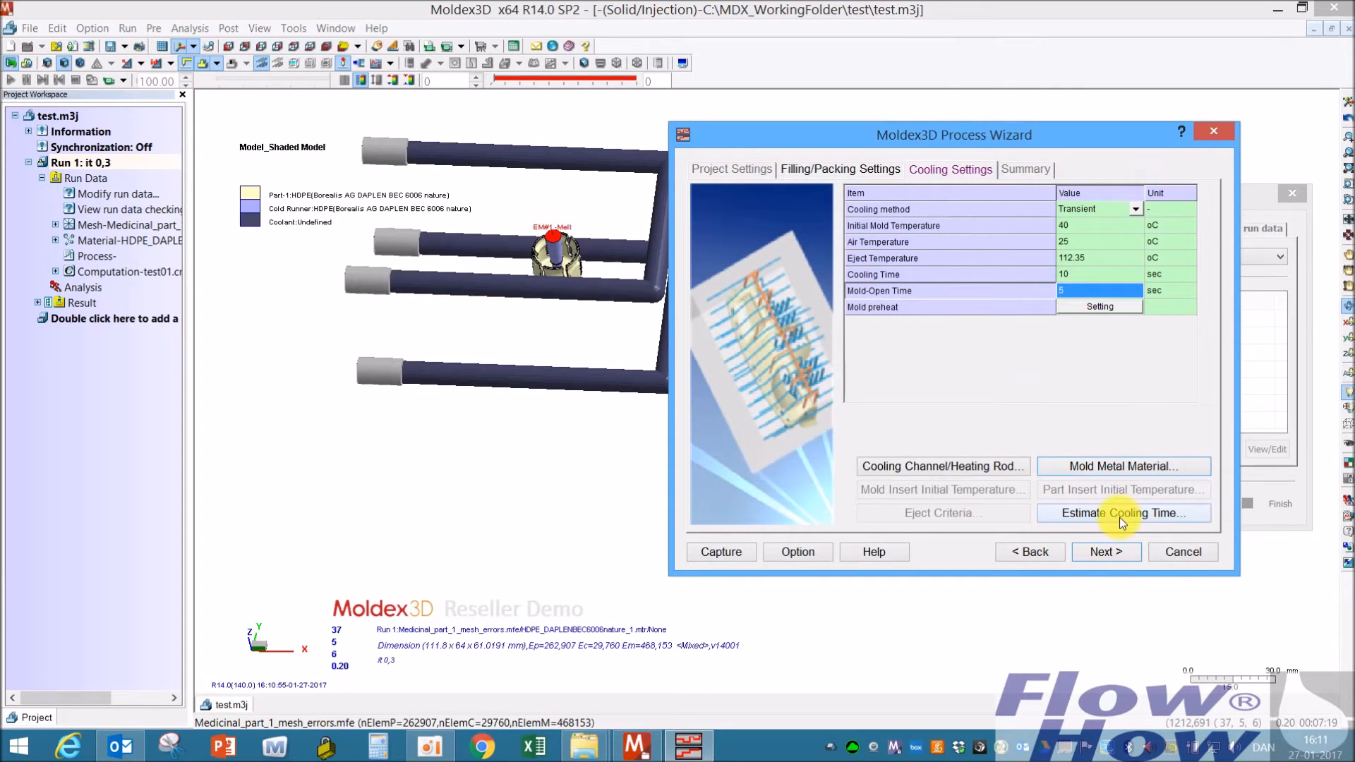
- Finish the process wizard, save the process condition file, and proceed to the run's computation settings
left_click(1109, 552)
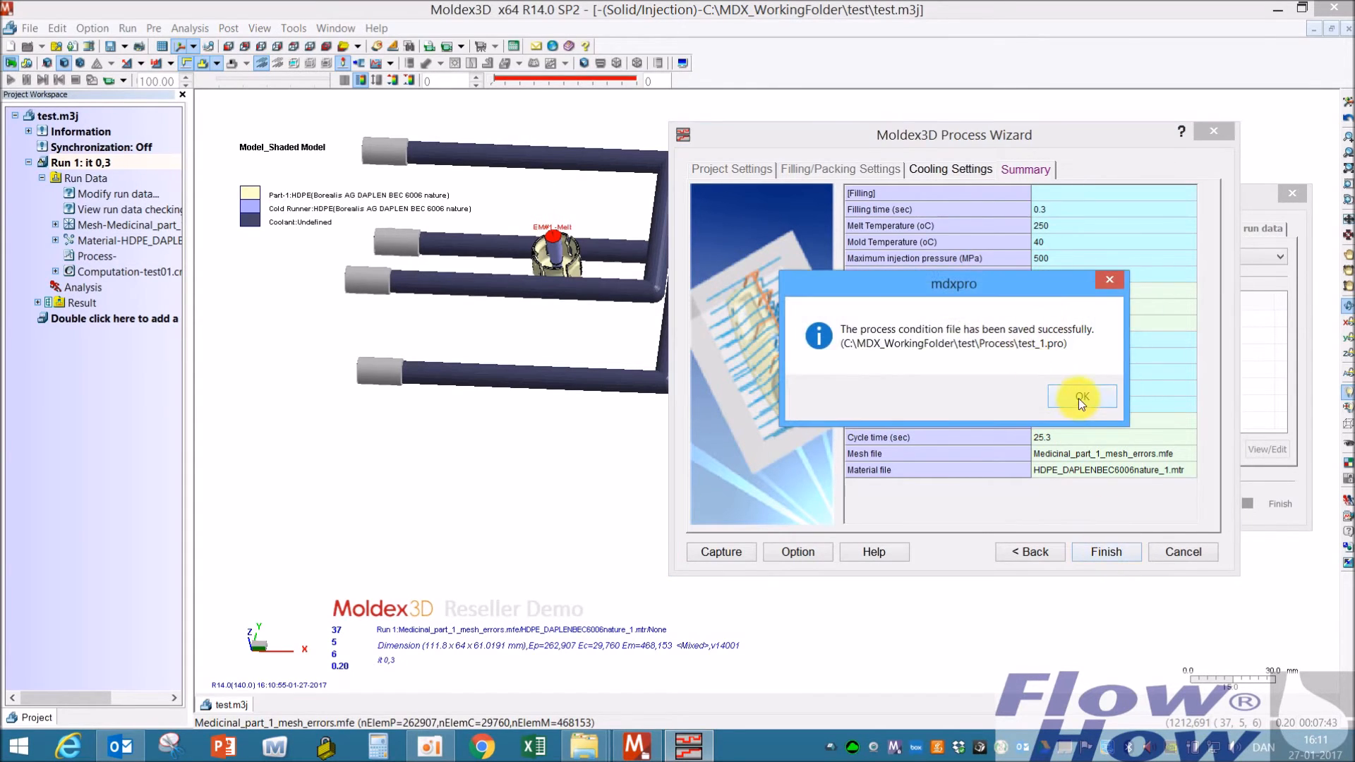
left_click(1082, 397)
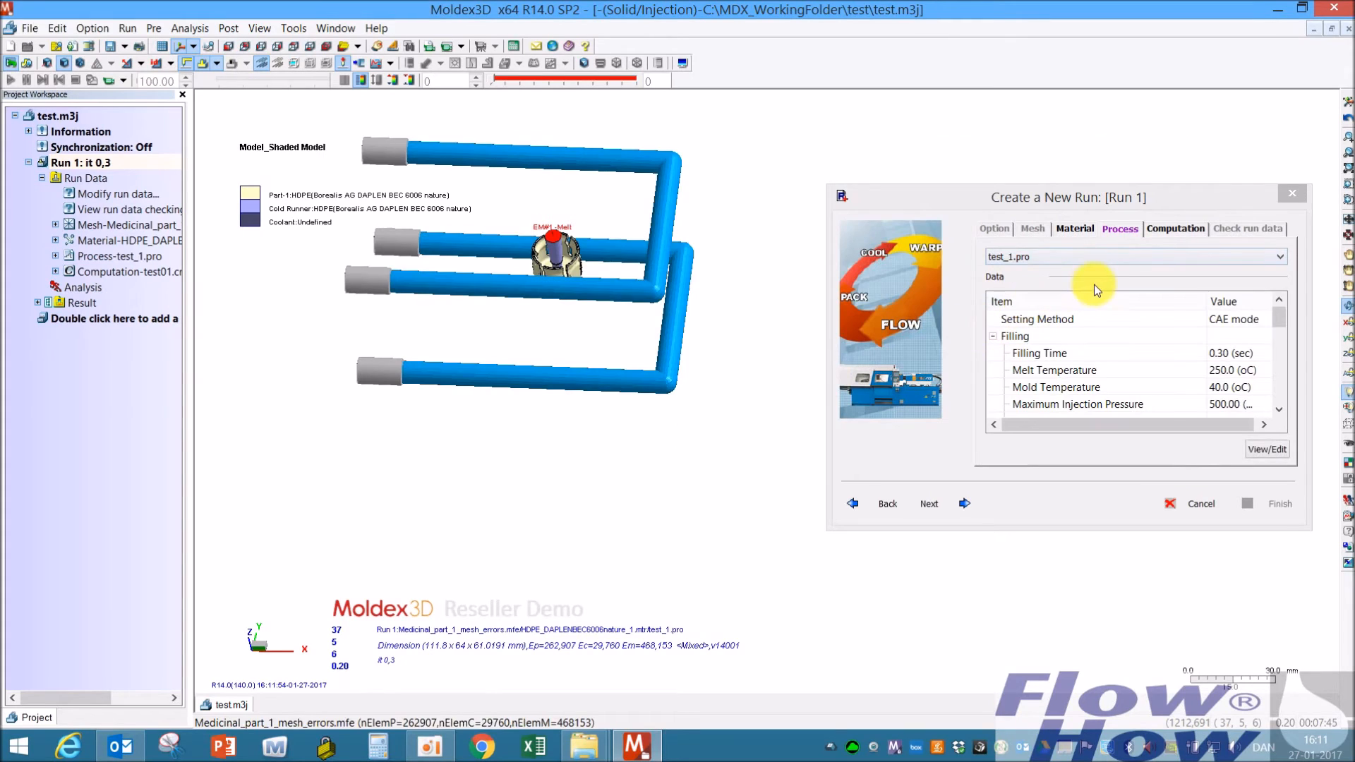
left_click(1190, 228)
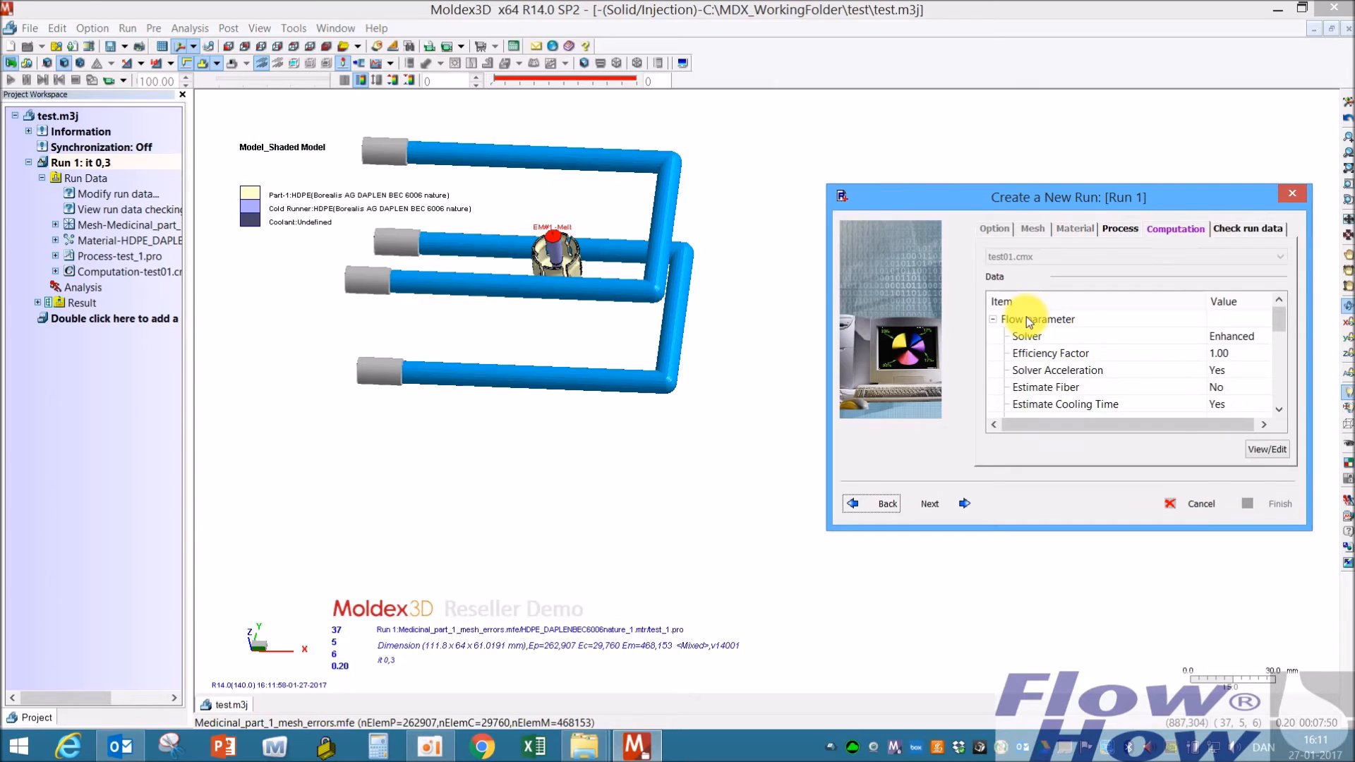
- In the flow/pack computation parameters, use the Customize analysis and set the filling analysis output to 2 time steps
left_click(1266, 449)
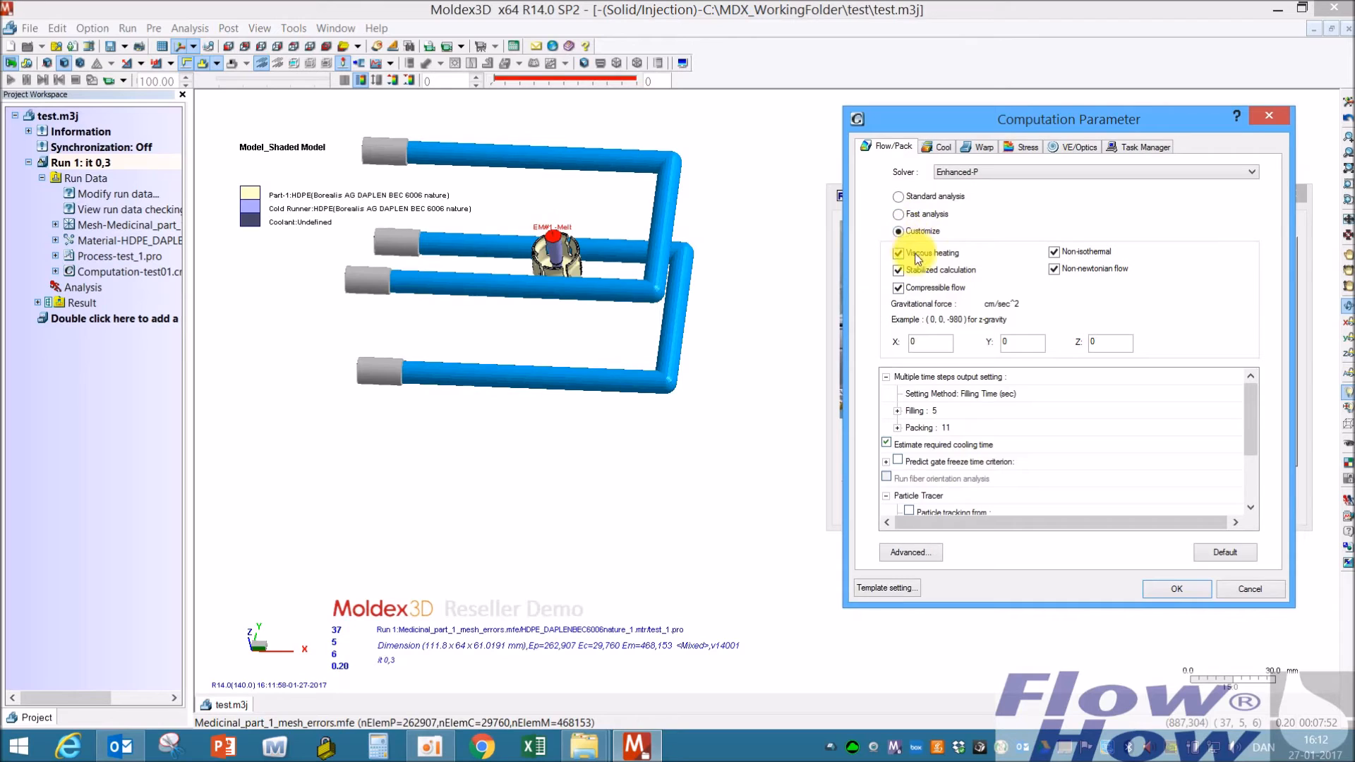
left_click(898, 232)
left_click_drag(1248, 398, 1201, 411)
scroll(945, 395, "up", 1)
left_click(974, 411)
left_click(1221, 410)
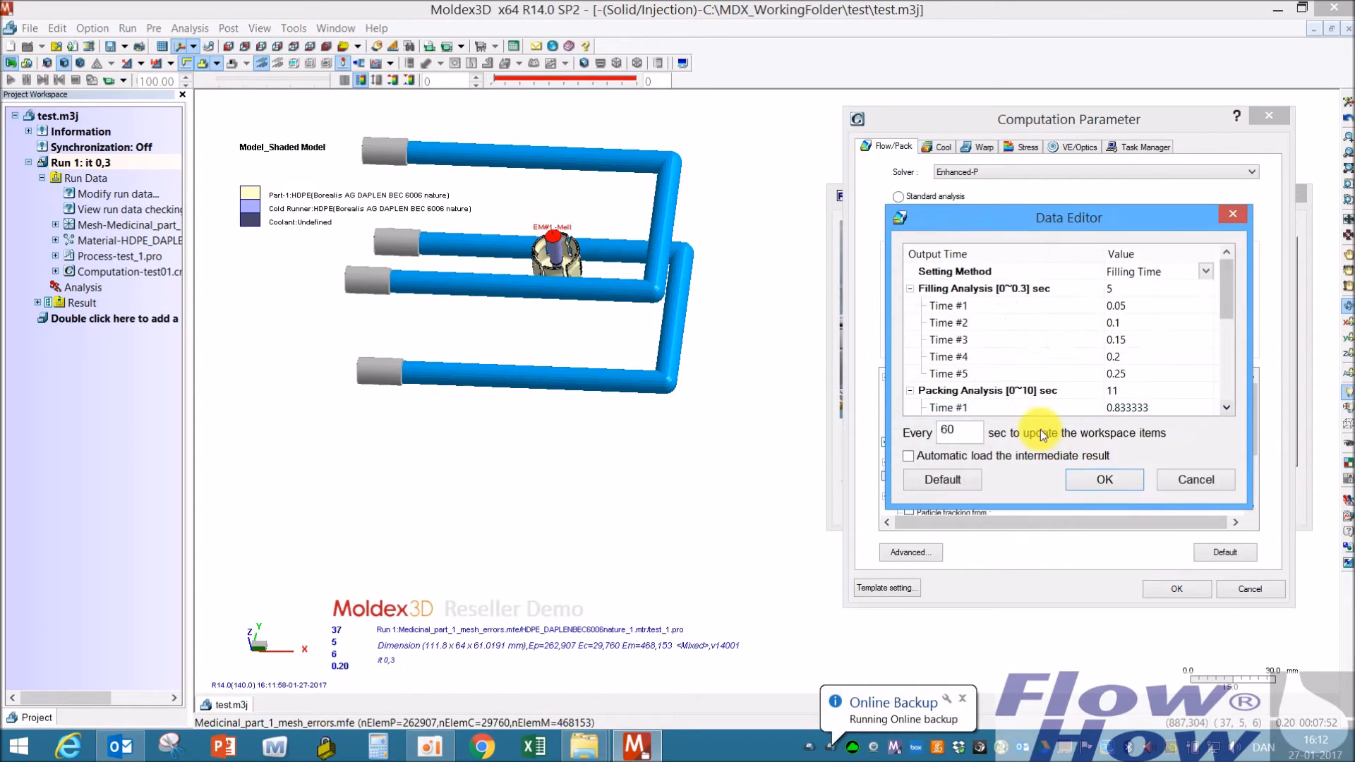
left_click(960, 692)
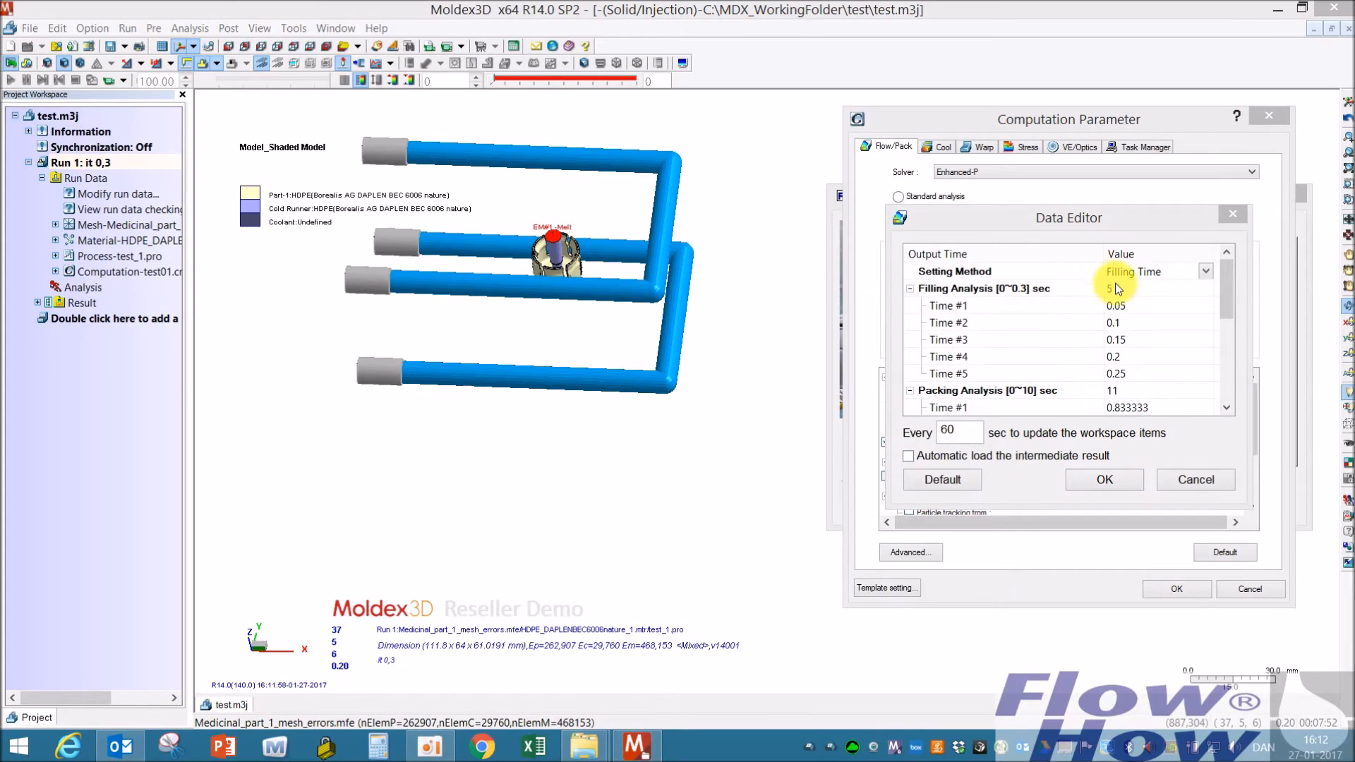
double_click(1137, 287)
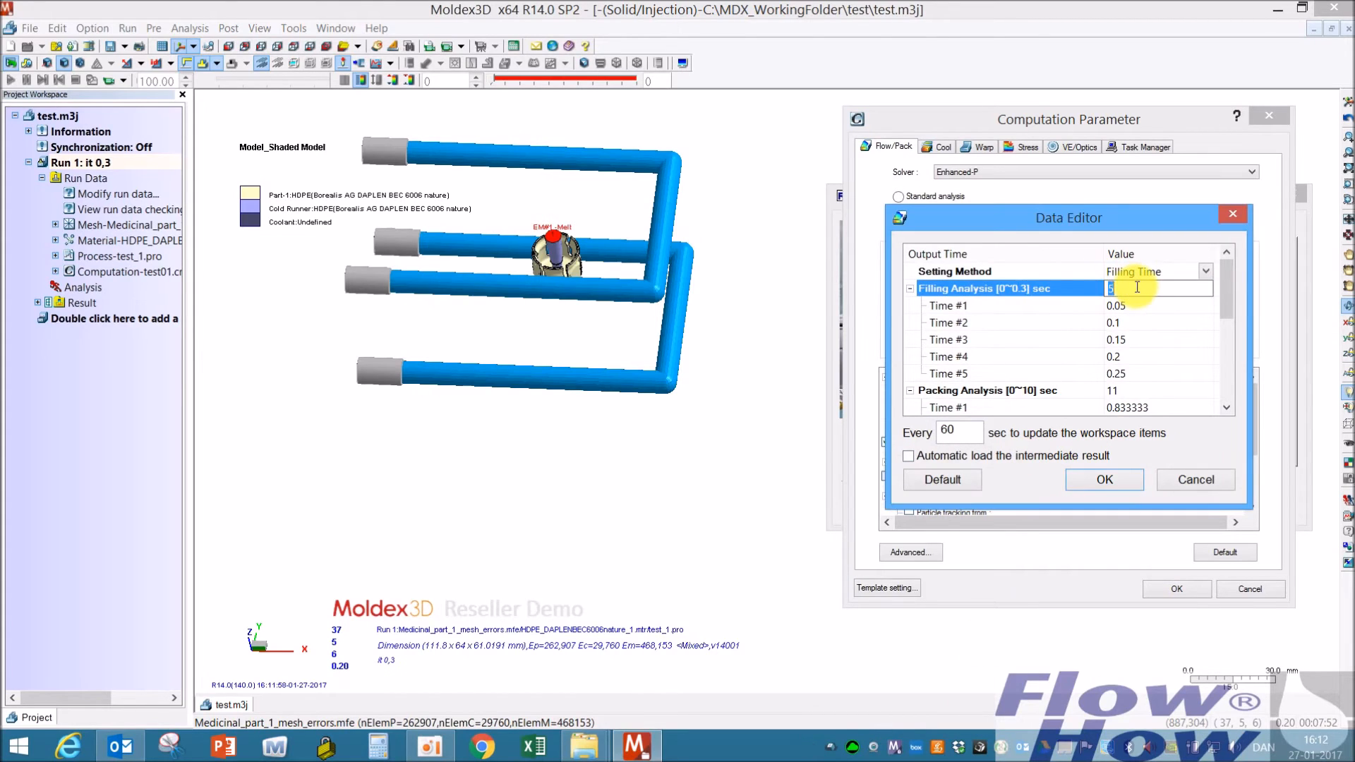
type("2")
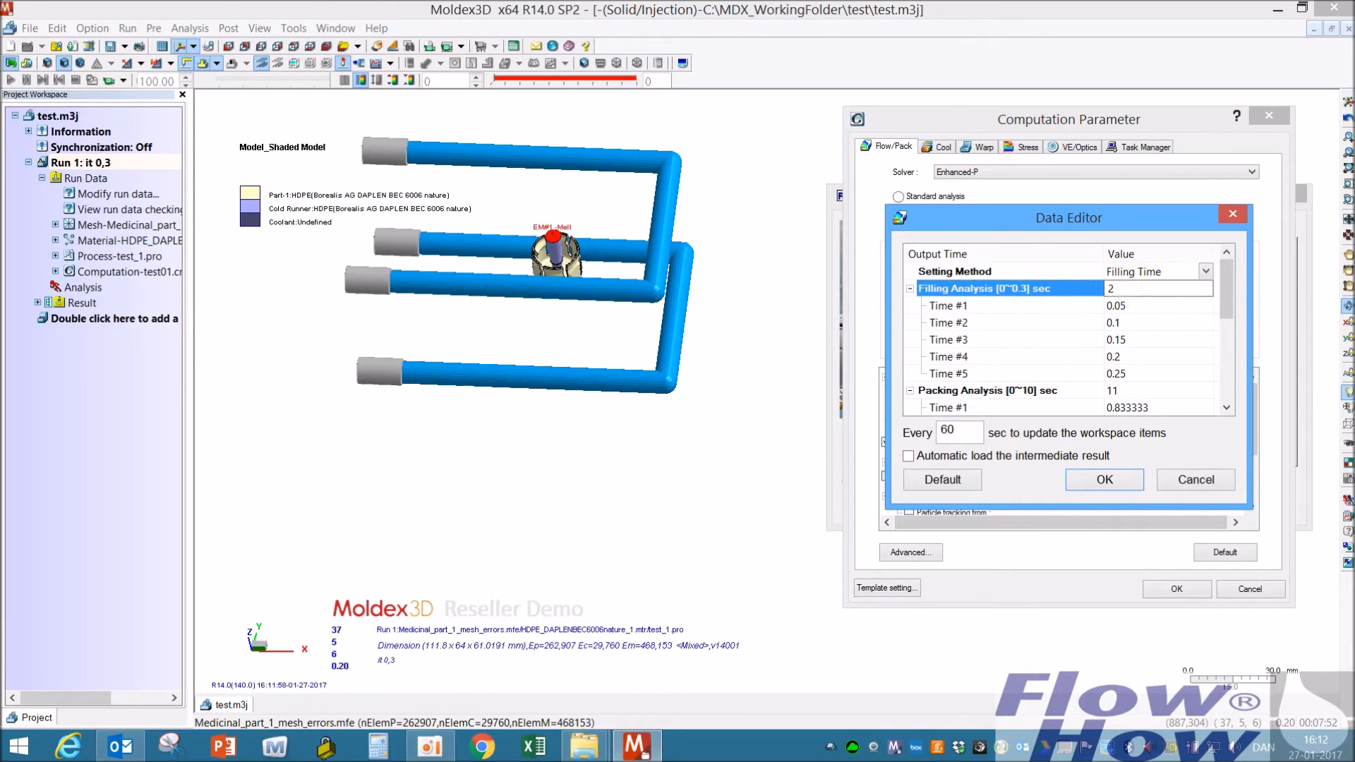
key("Return")
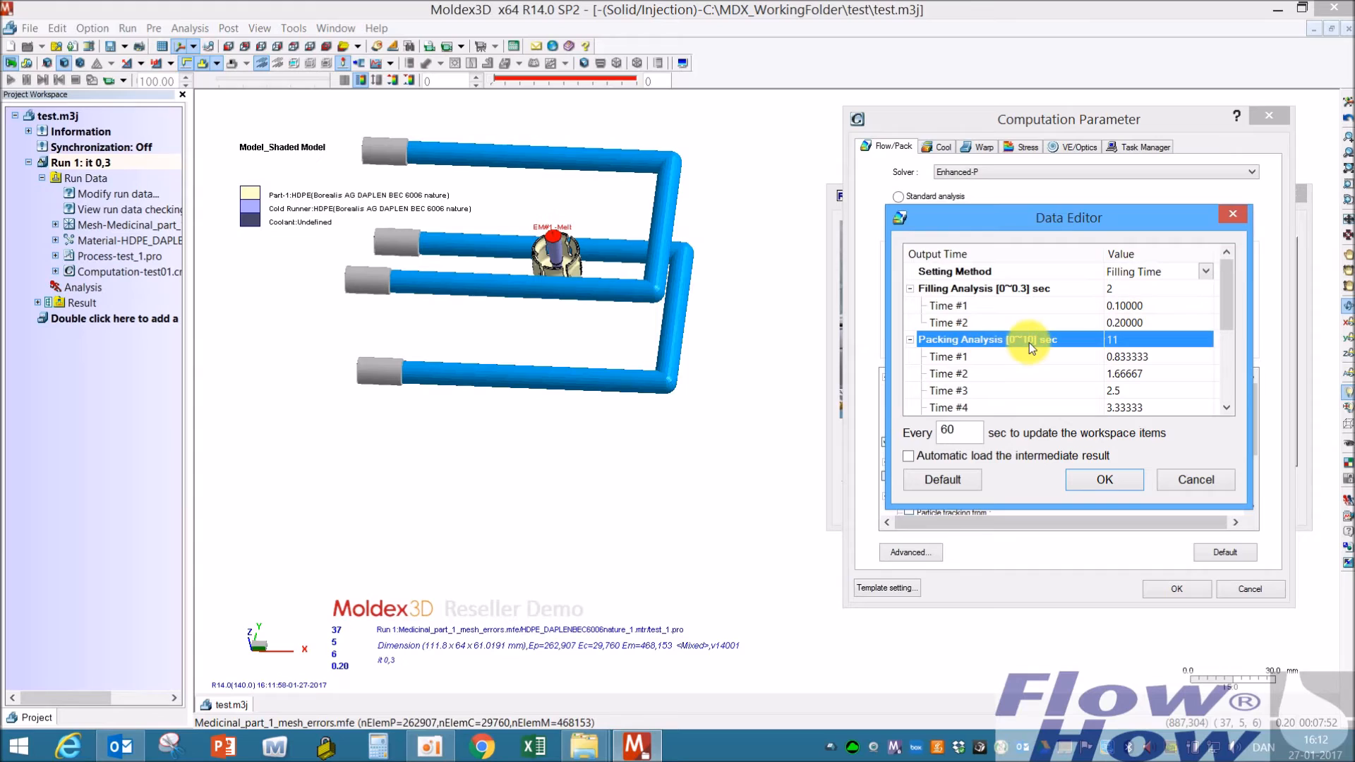
- Set the packing analysis output to 19 time steps and accept the output time settings
left_click(1131, 340)
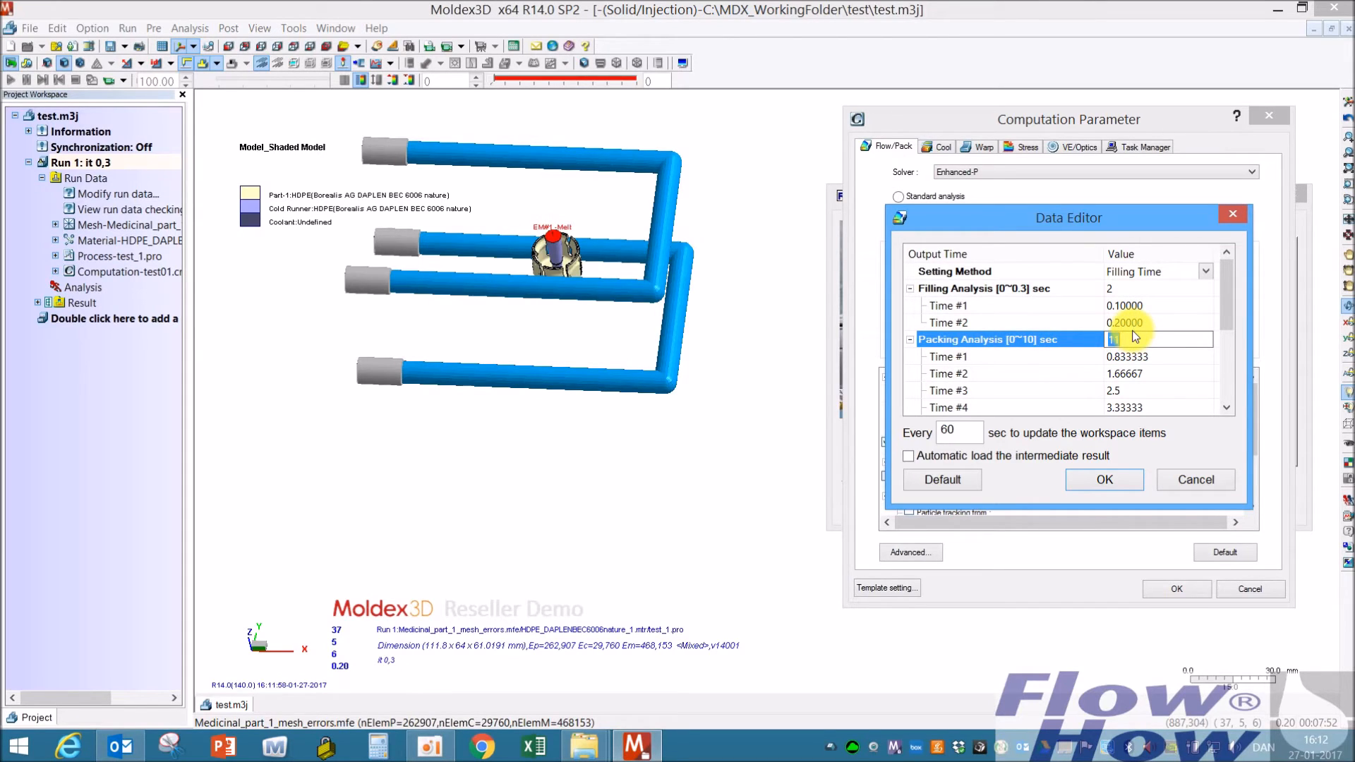
type("19")
key("Return")
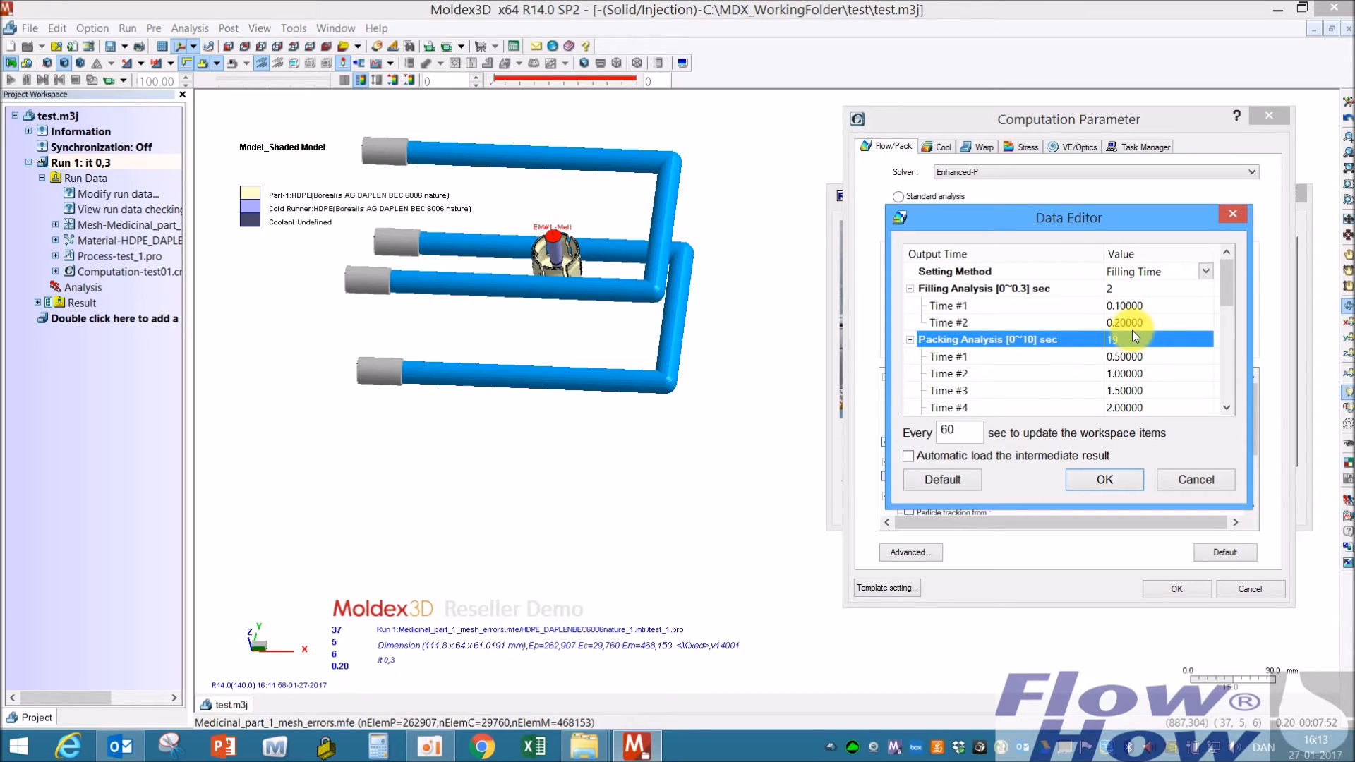
left_click(1117, 482)
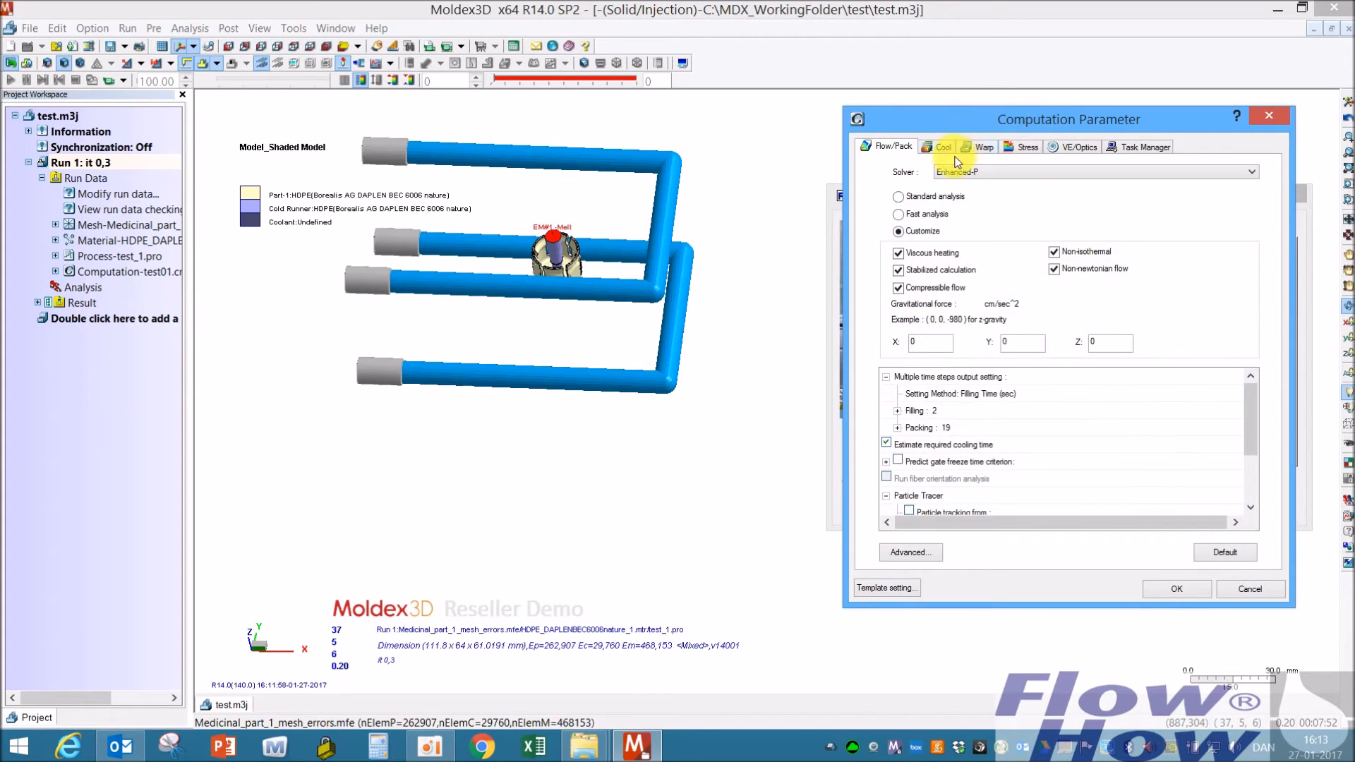
- Review the remaining flow/pack calculation options and the advanced accuracy and stopping criteria of the filling/packing solver
left_click_drag(1248, 417, 1250, 436)
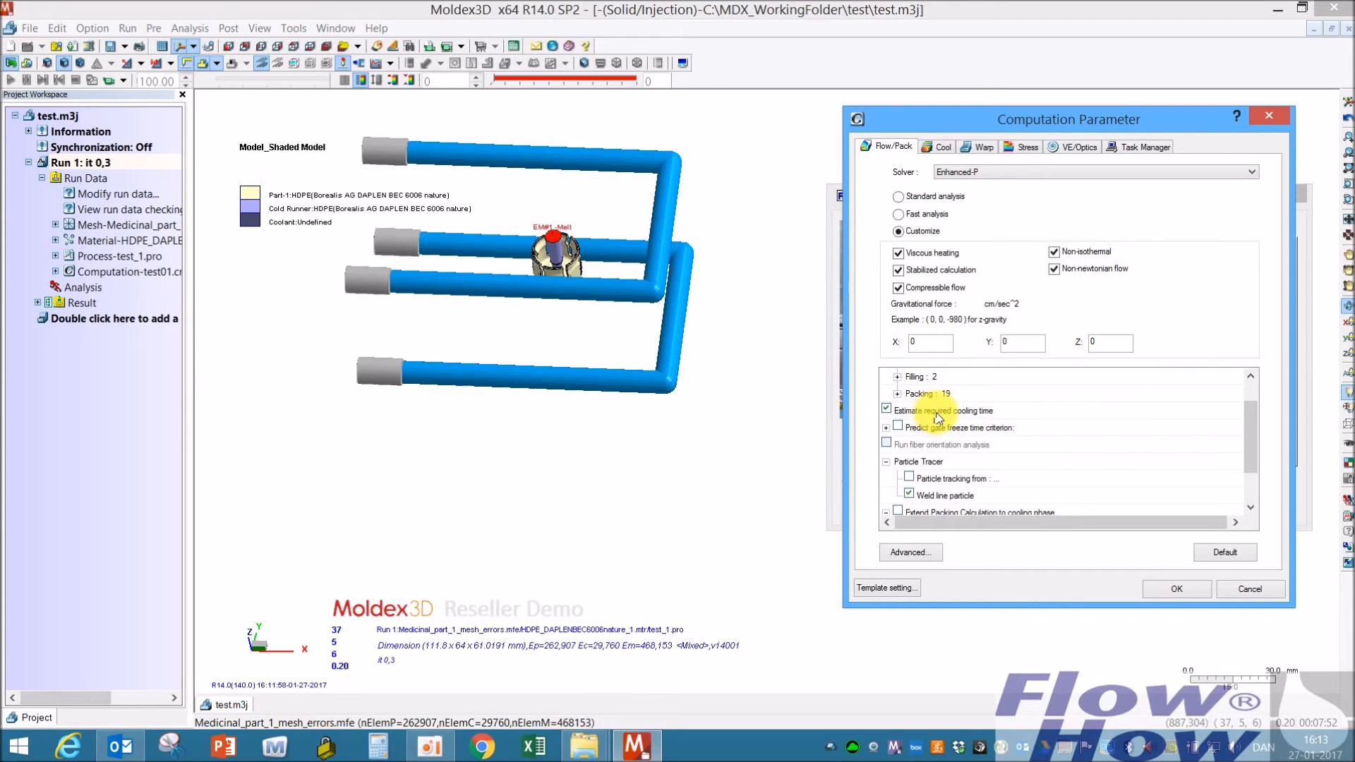
left_click_drag(1252, 431, 1252, 443)
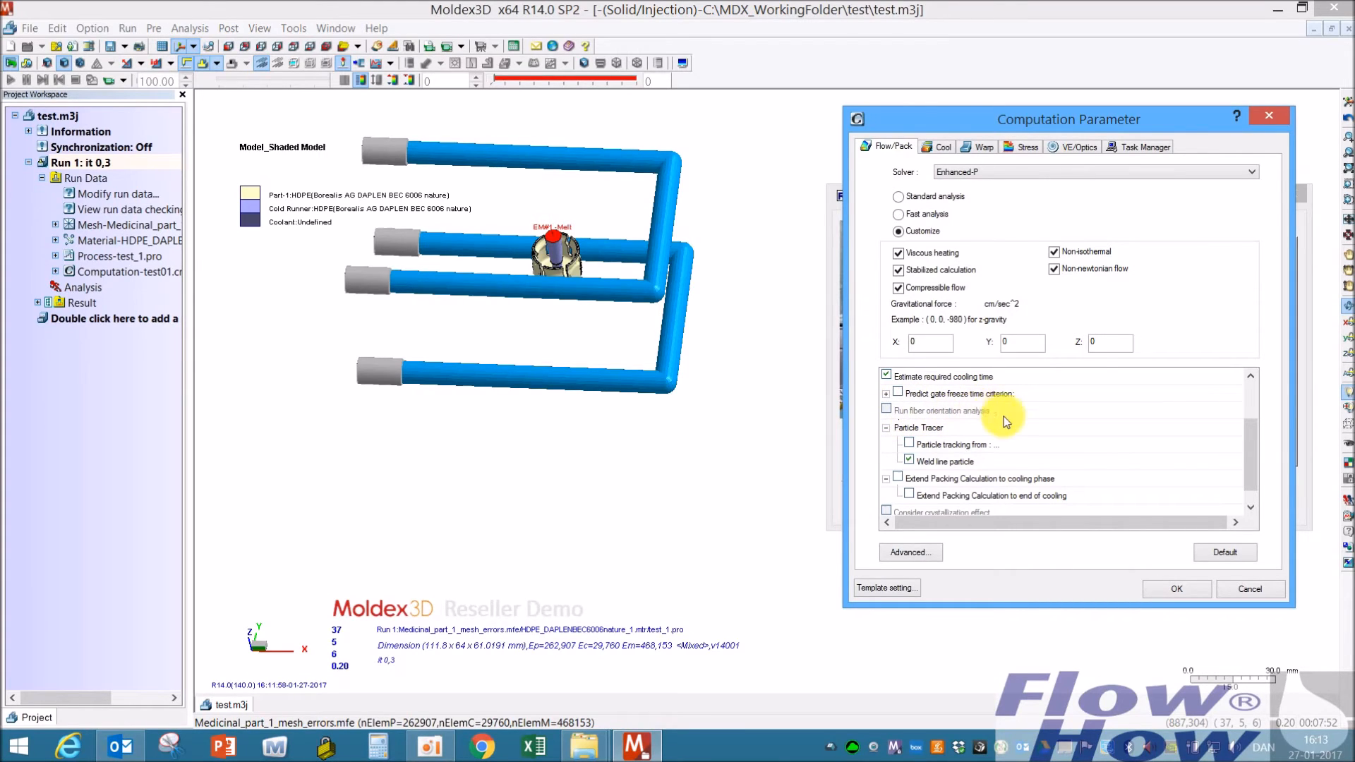
left_click_drag(1255, 447, 1249, 464)
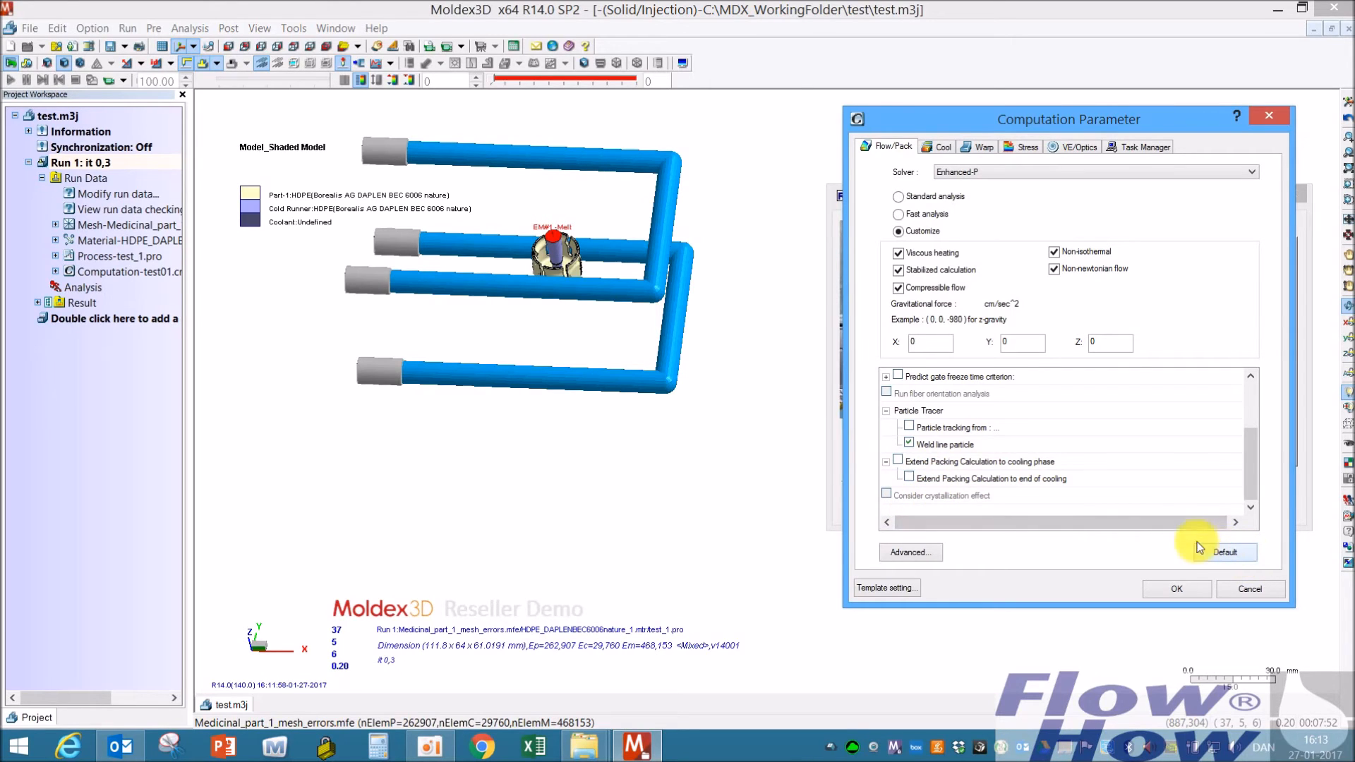
left_click(913, 551)
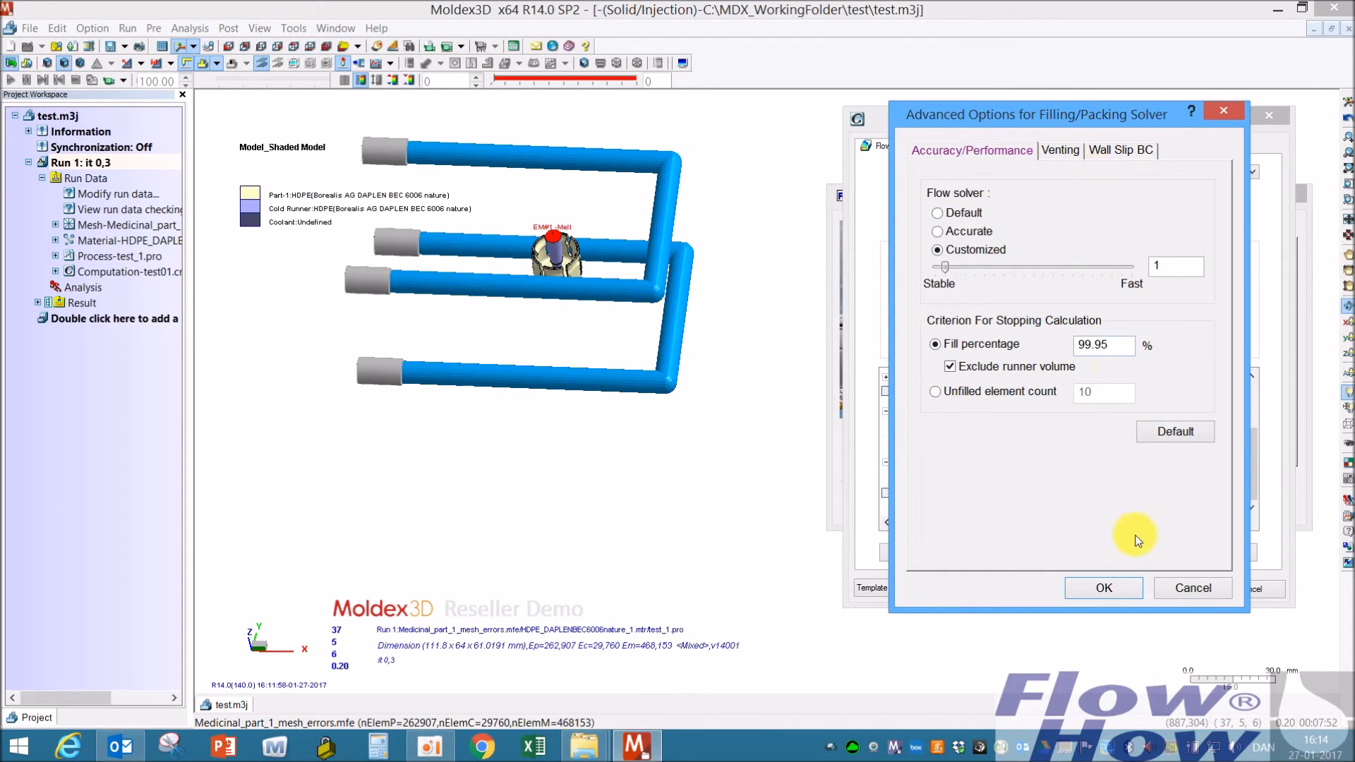
left_click(1098, 588)
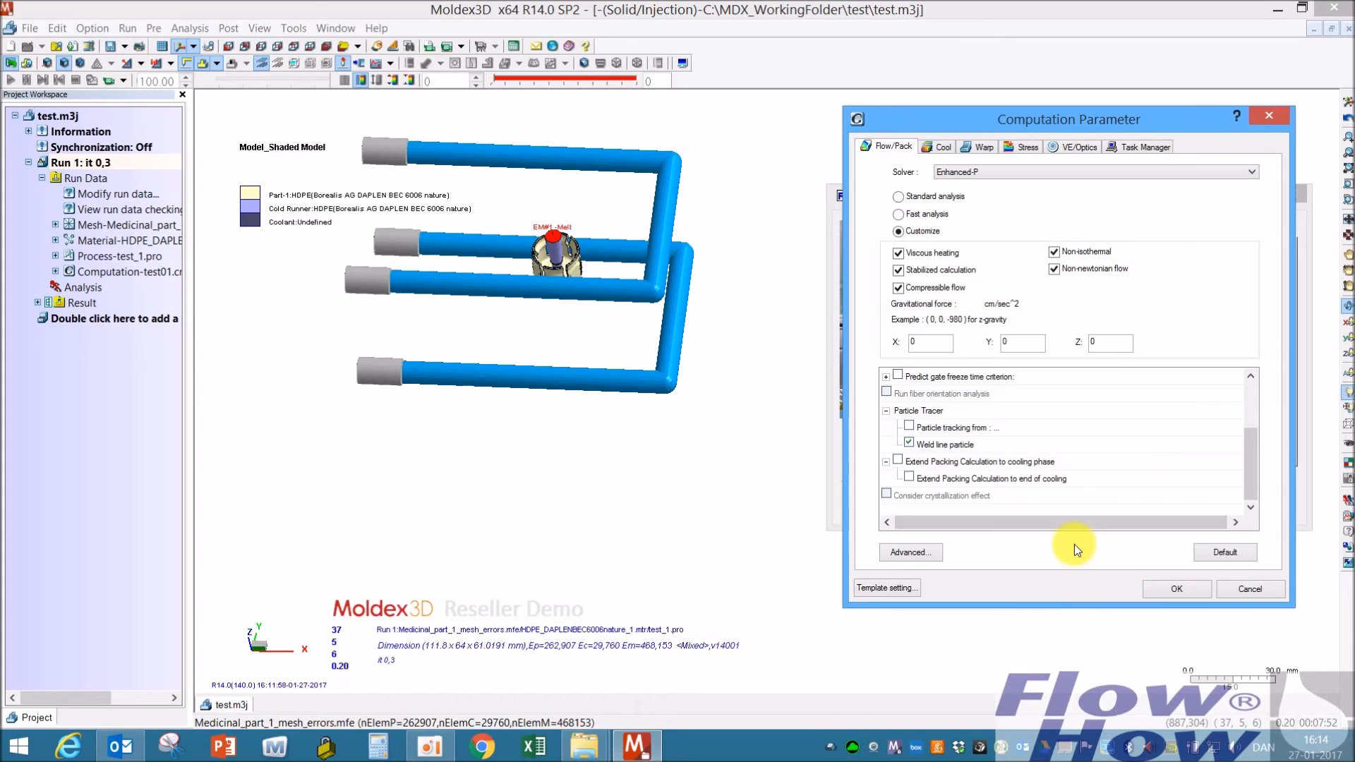
- Enable cooling channel analysis in the cooling computation parameters, using Run cooling channel network analysis
left_click(941, 149)
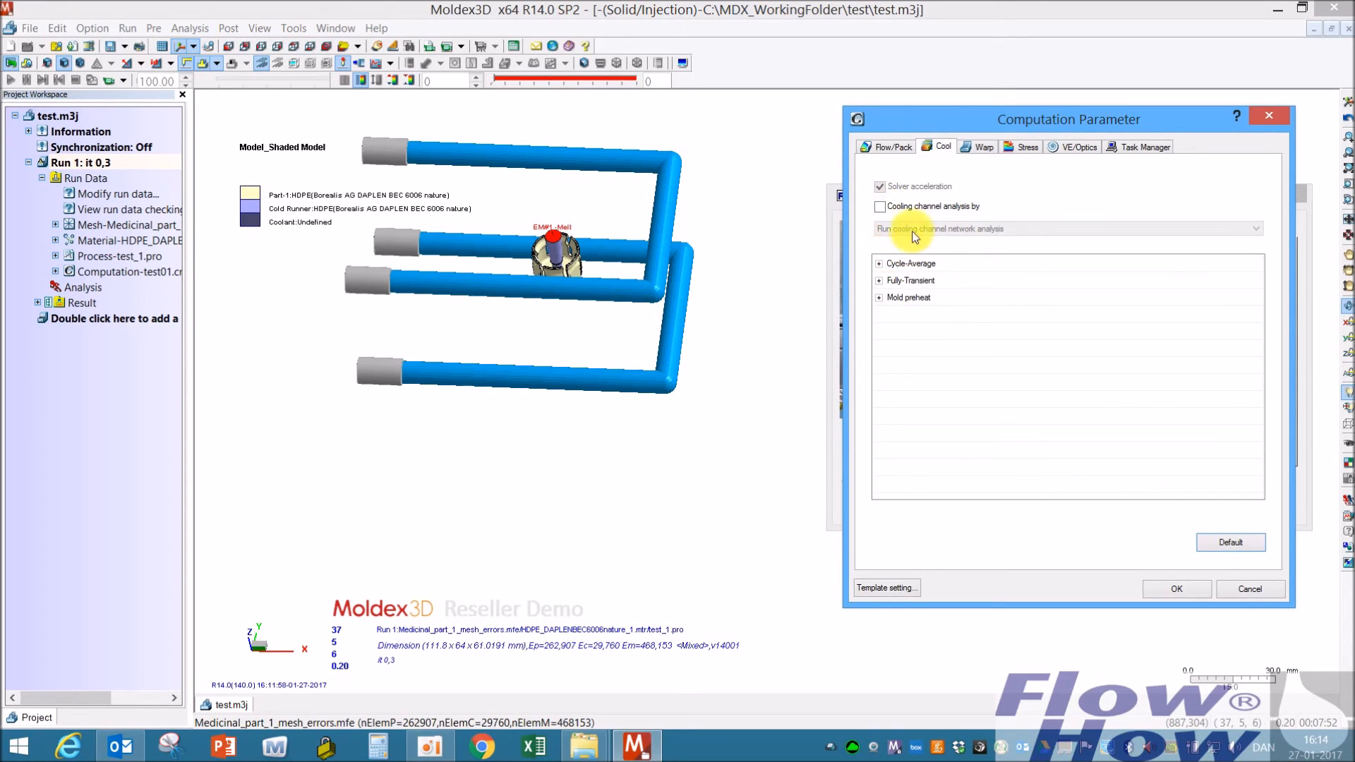
left_click(879, 208)
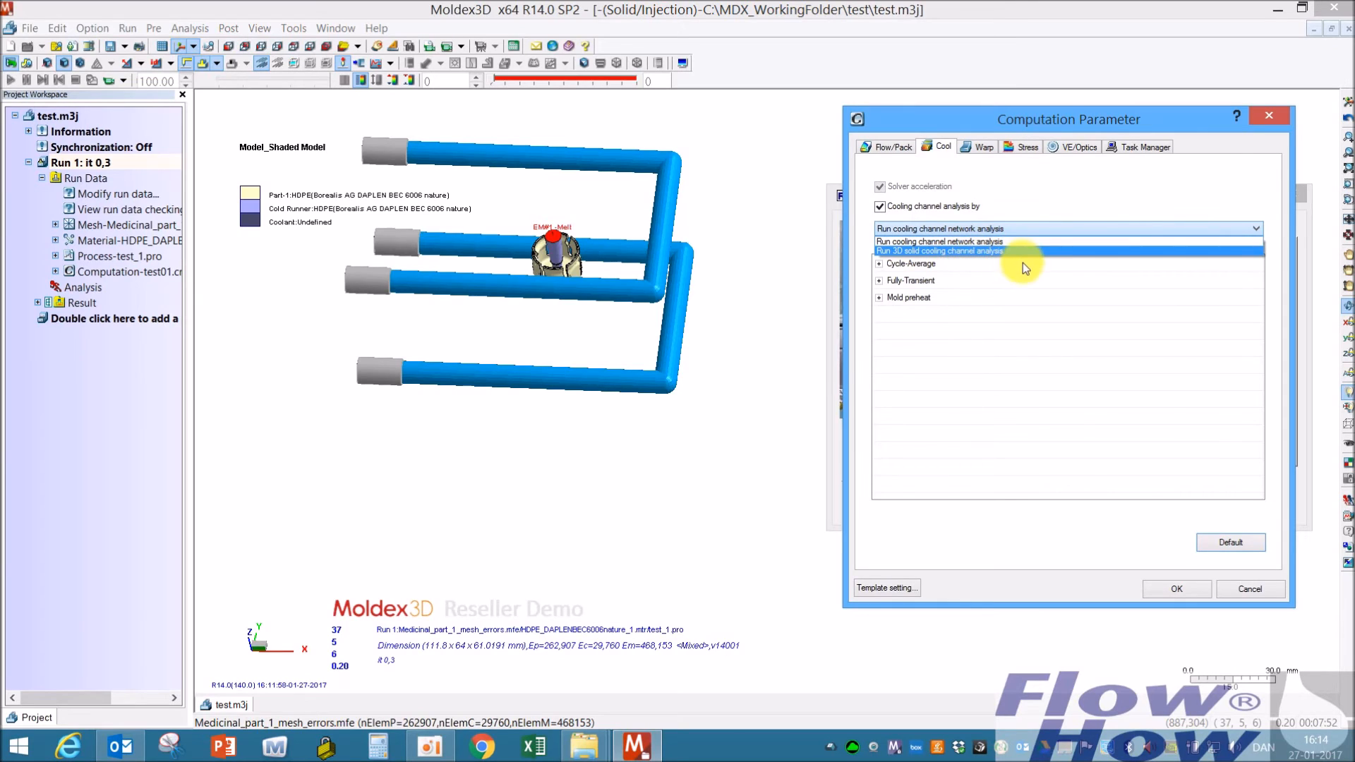
left_click(1075, 292)
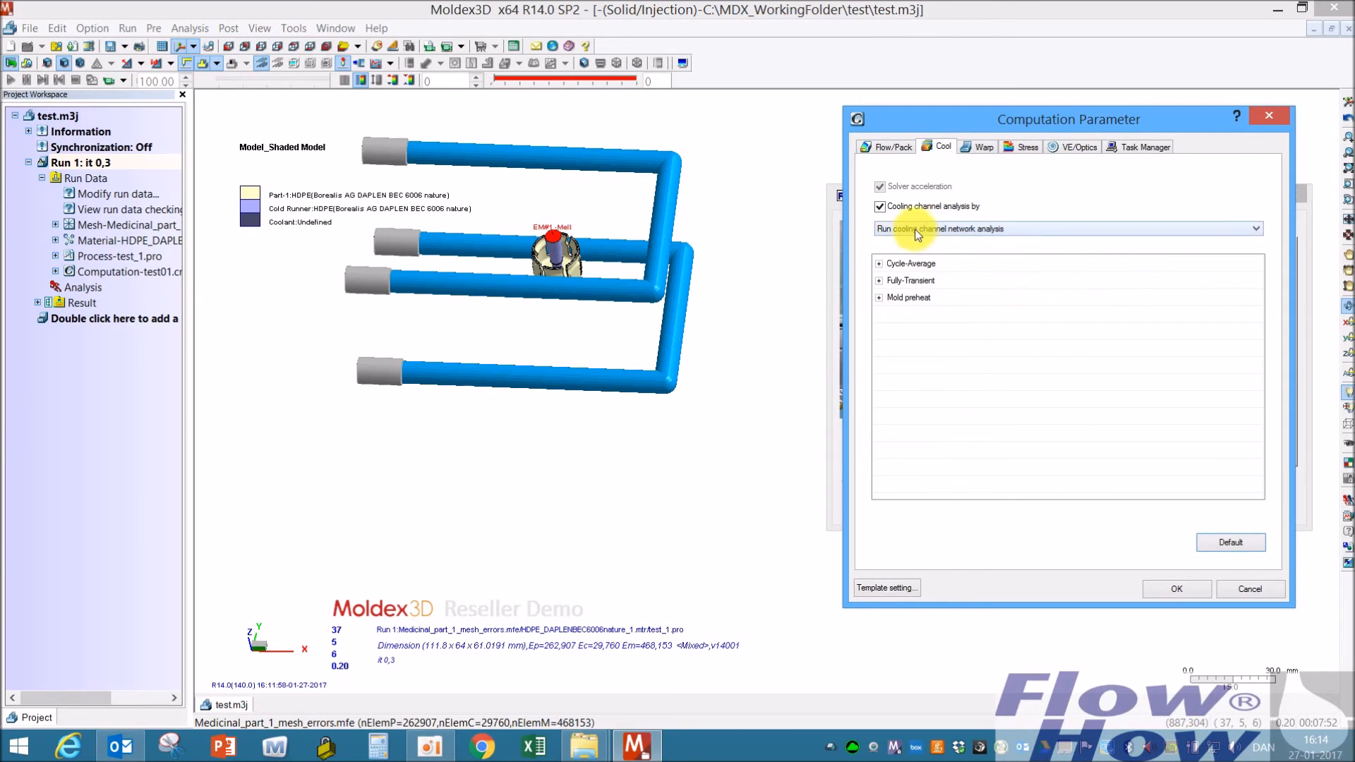
- Turn off the cooling channel analysis in the cooling computation parameters and look at the Cycle-Average settings
left_click(882, 208)
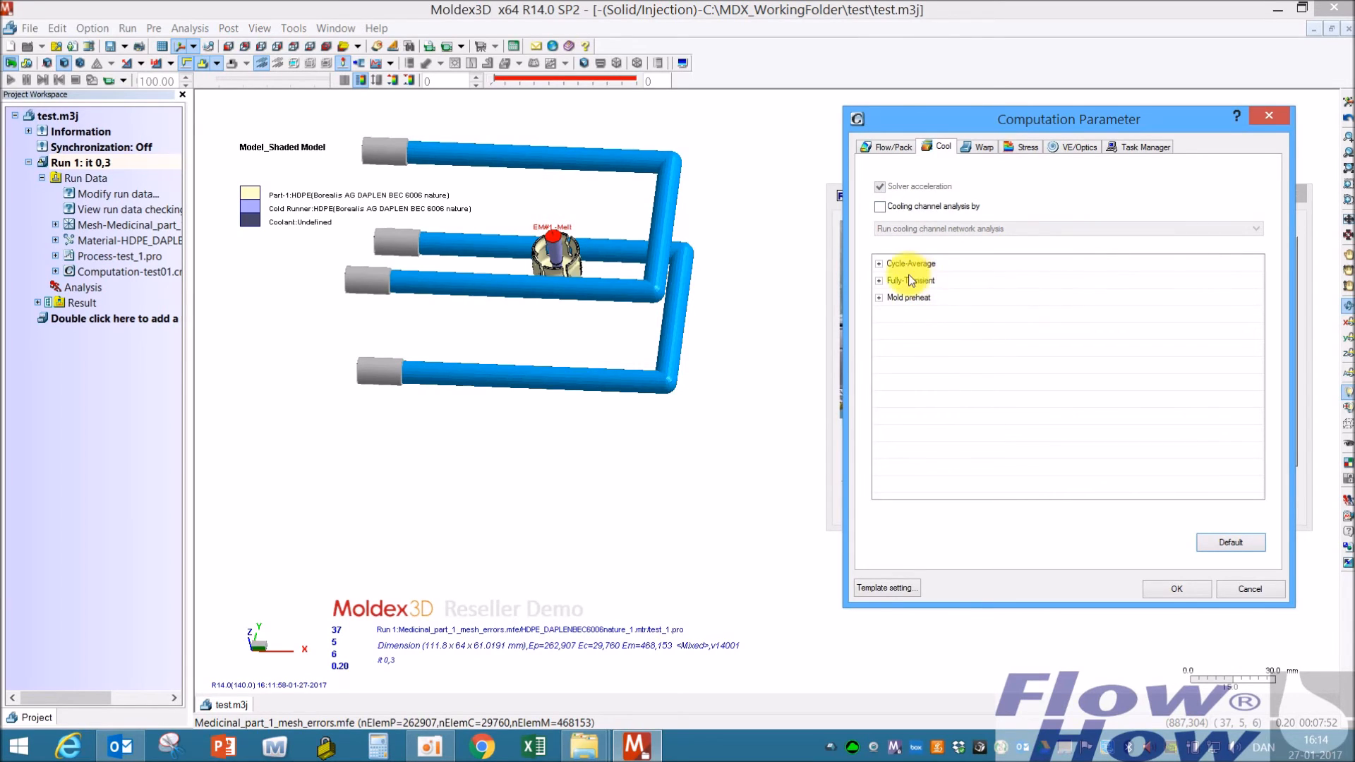
left_click(879, 264)
left_click(879, 264)
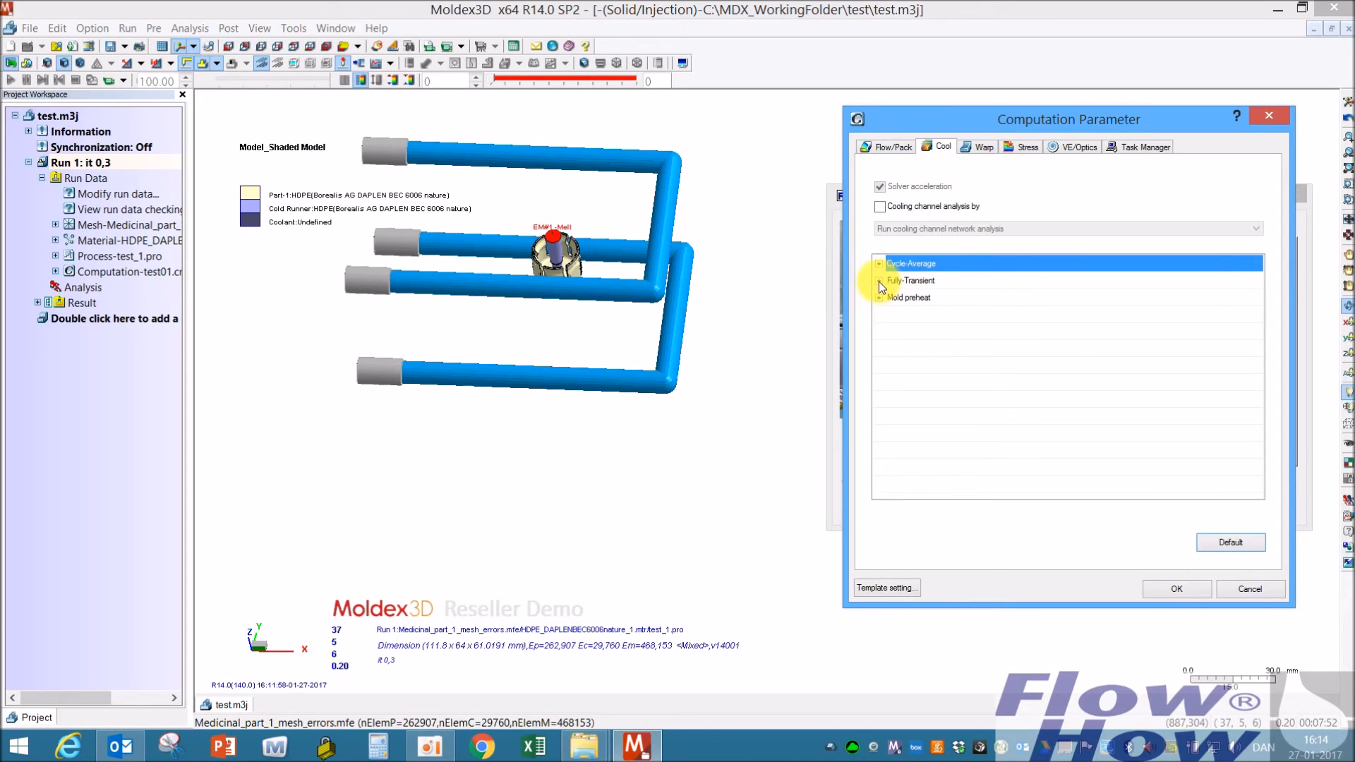
- In the Fully-Transient cooling settings, set the cooling stage output to 19 time steps
left_click(879, 281)
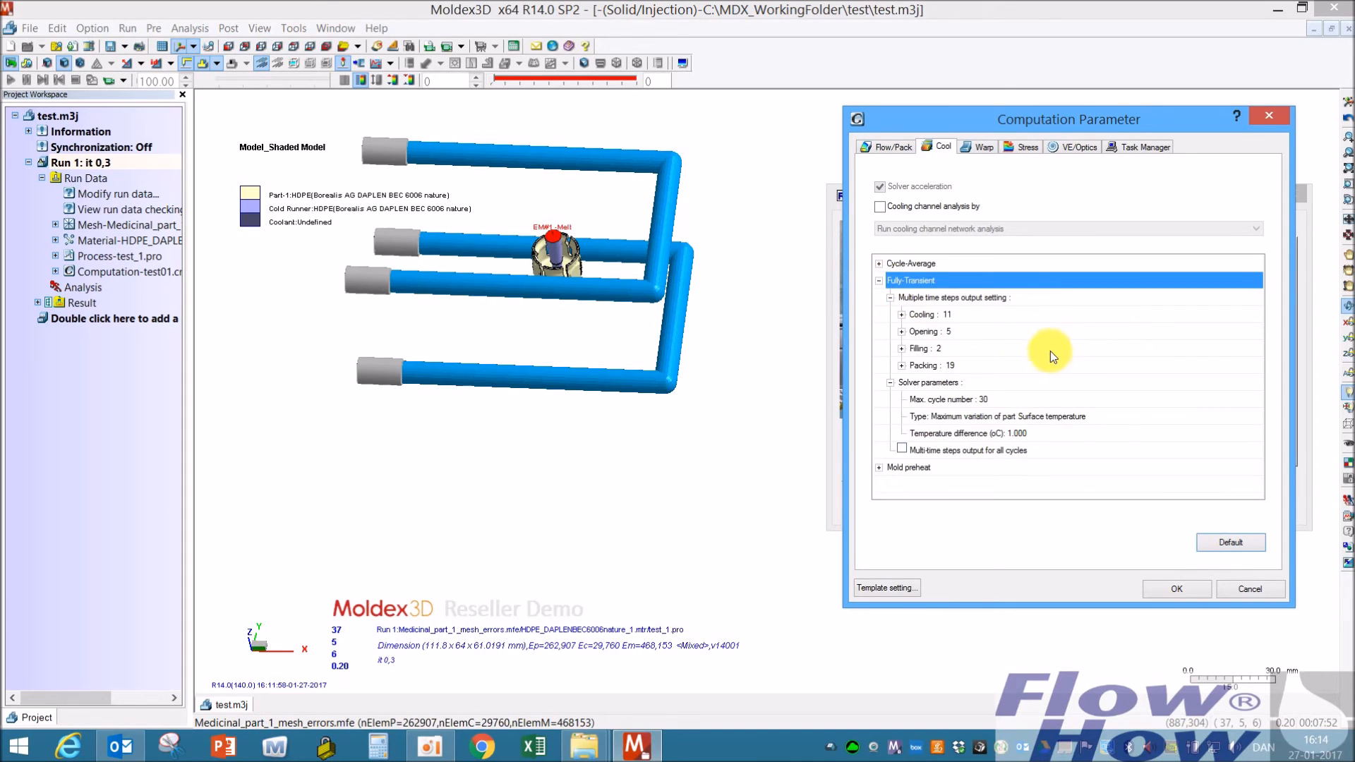
left_click(972, 317)
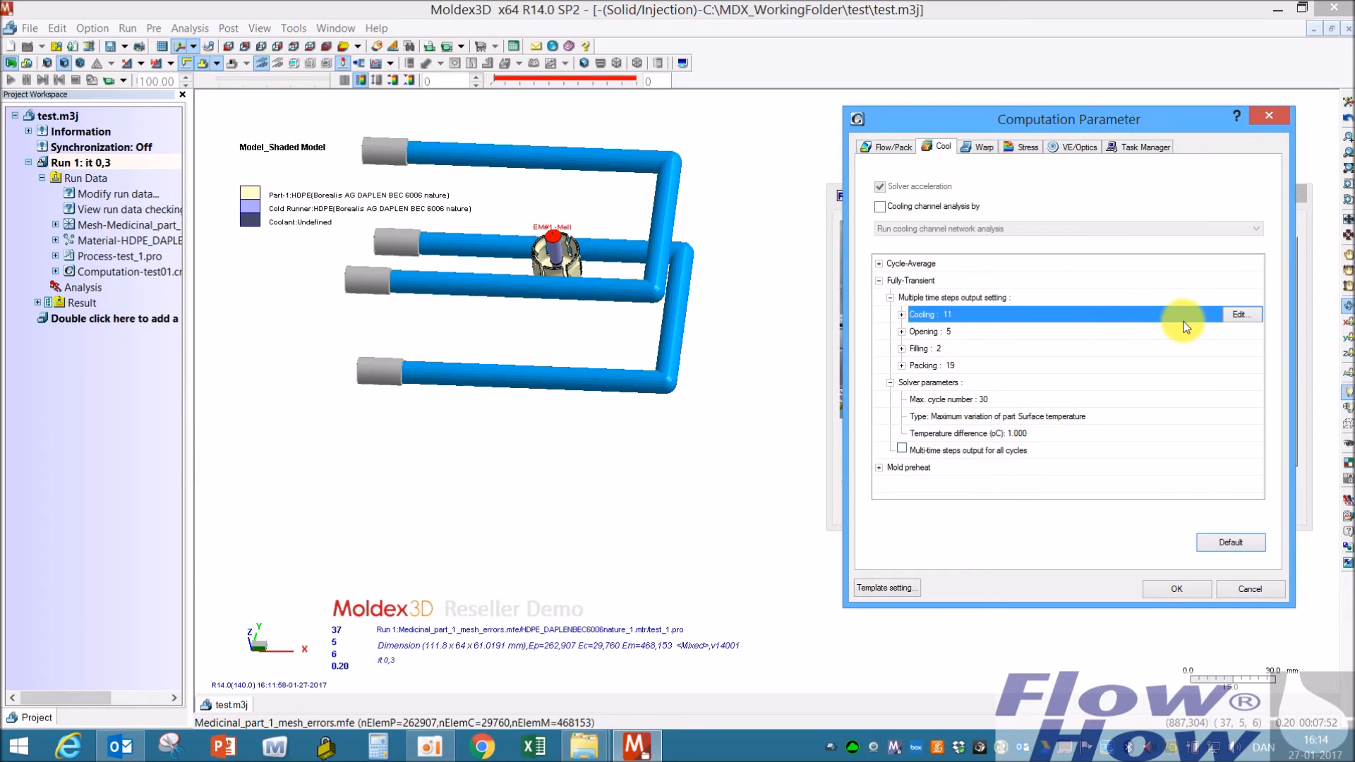
left_click(1238, 316)
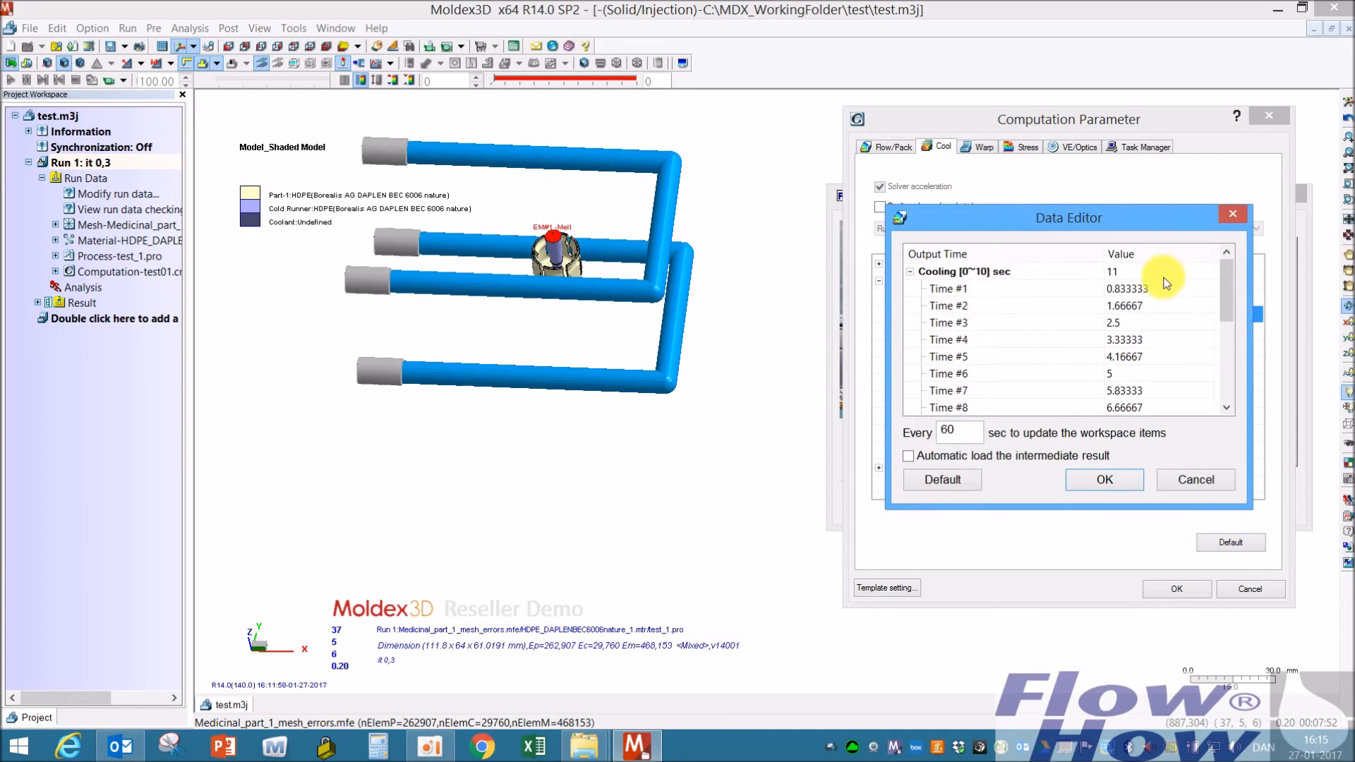
double_click(1140, 271)
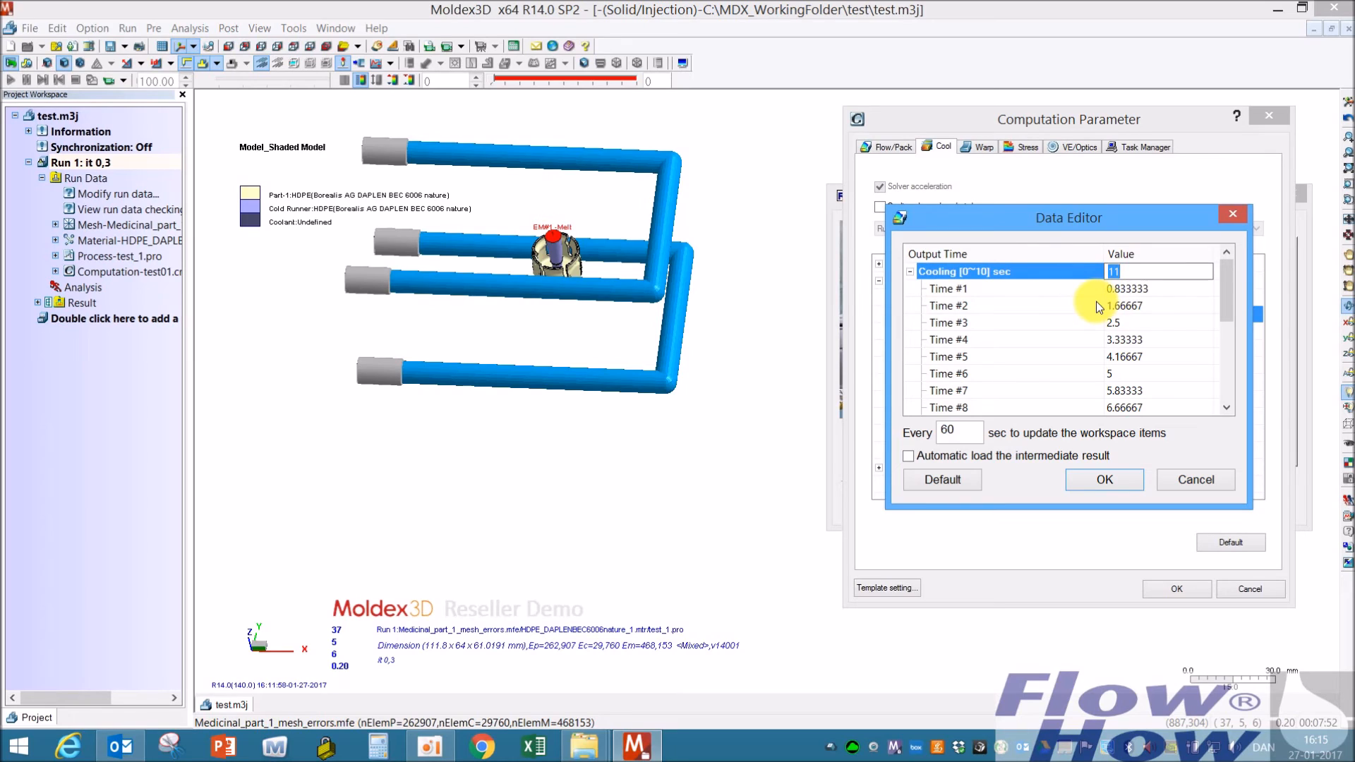
type("19")
key("Return")
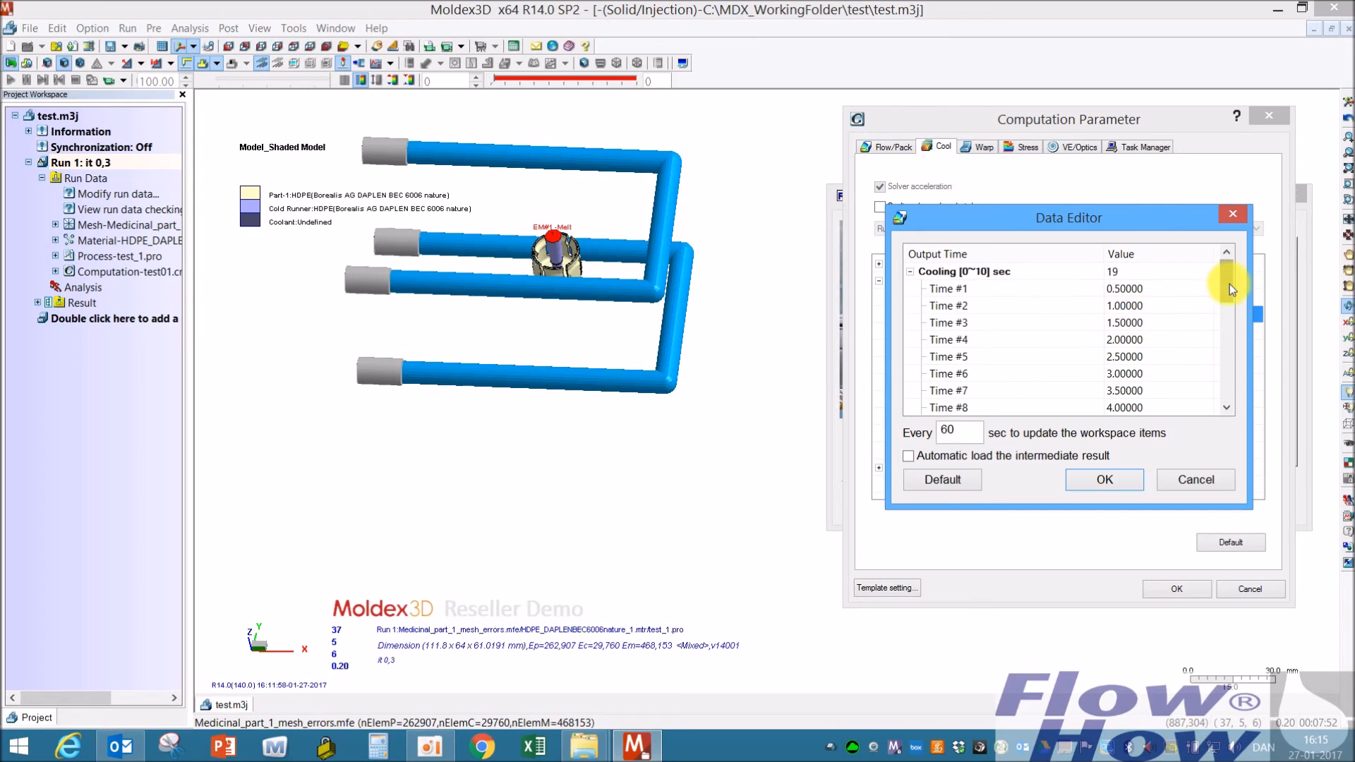
- Set the mold opening stage output to 4 time steps and accept the output time settings
left_click_drag(1229, 285, 1243, 386)
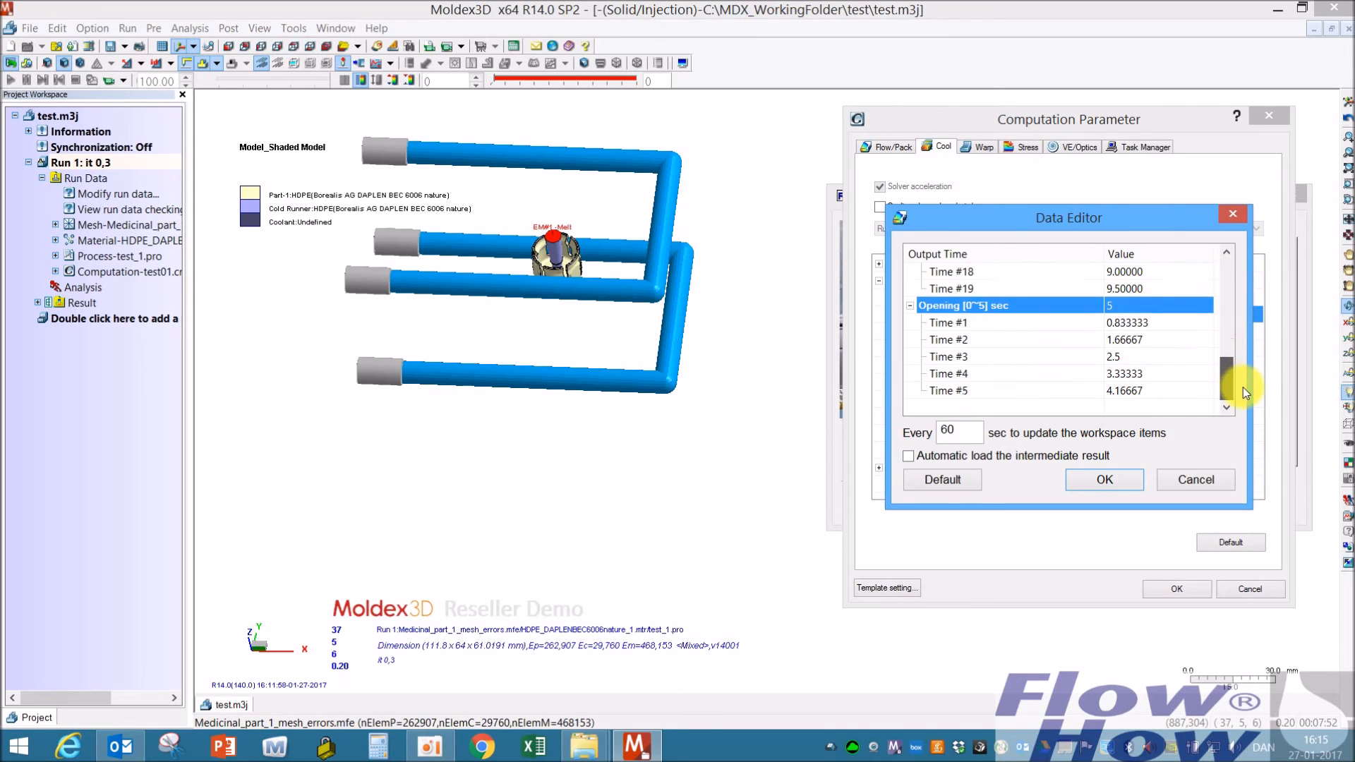
left_click(1132, 303)
type("4")
key("Return")
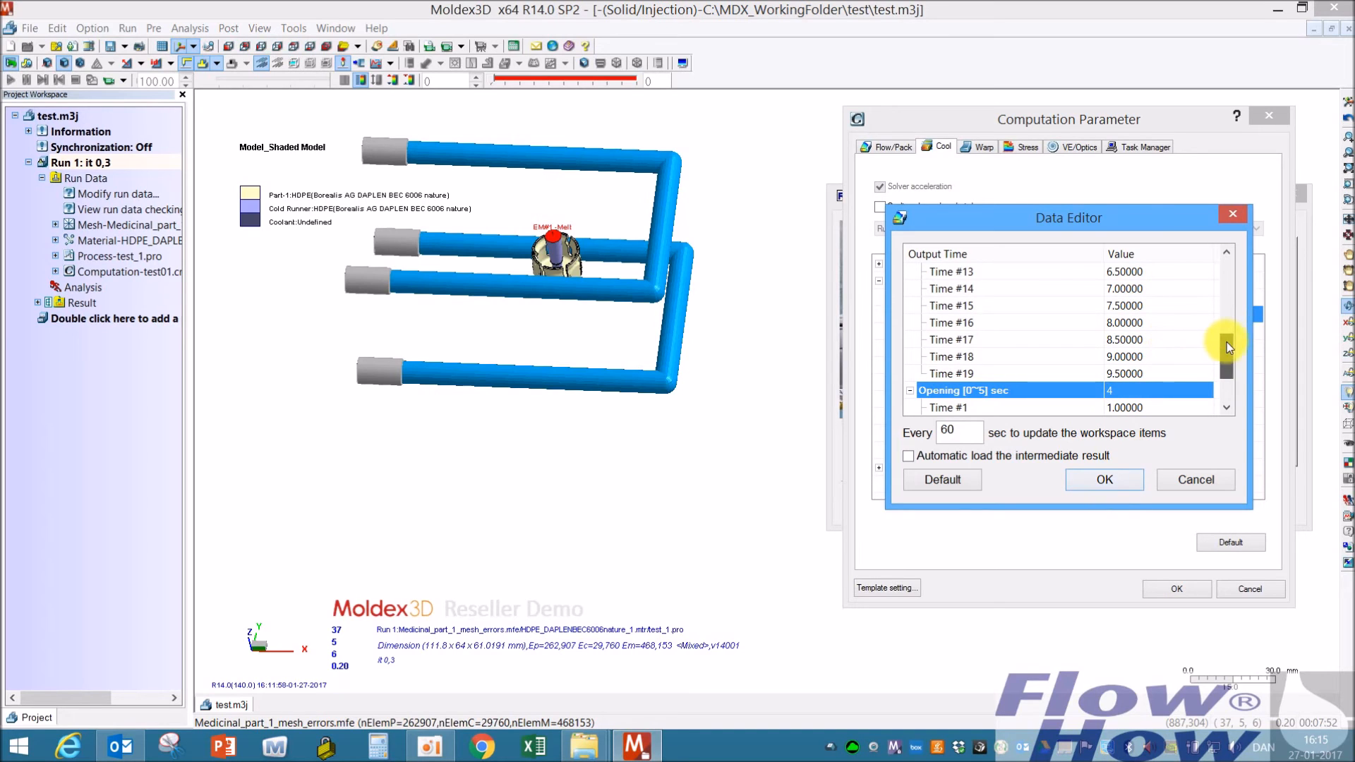
left_click_drag(1227, 342, 1226, 381)
left_click(1104, 483)
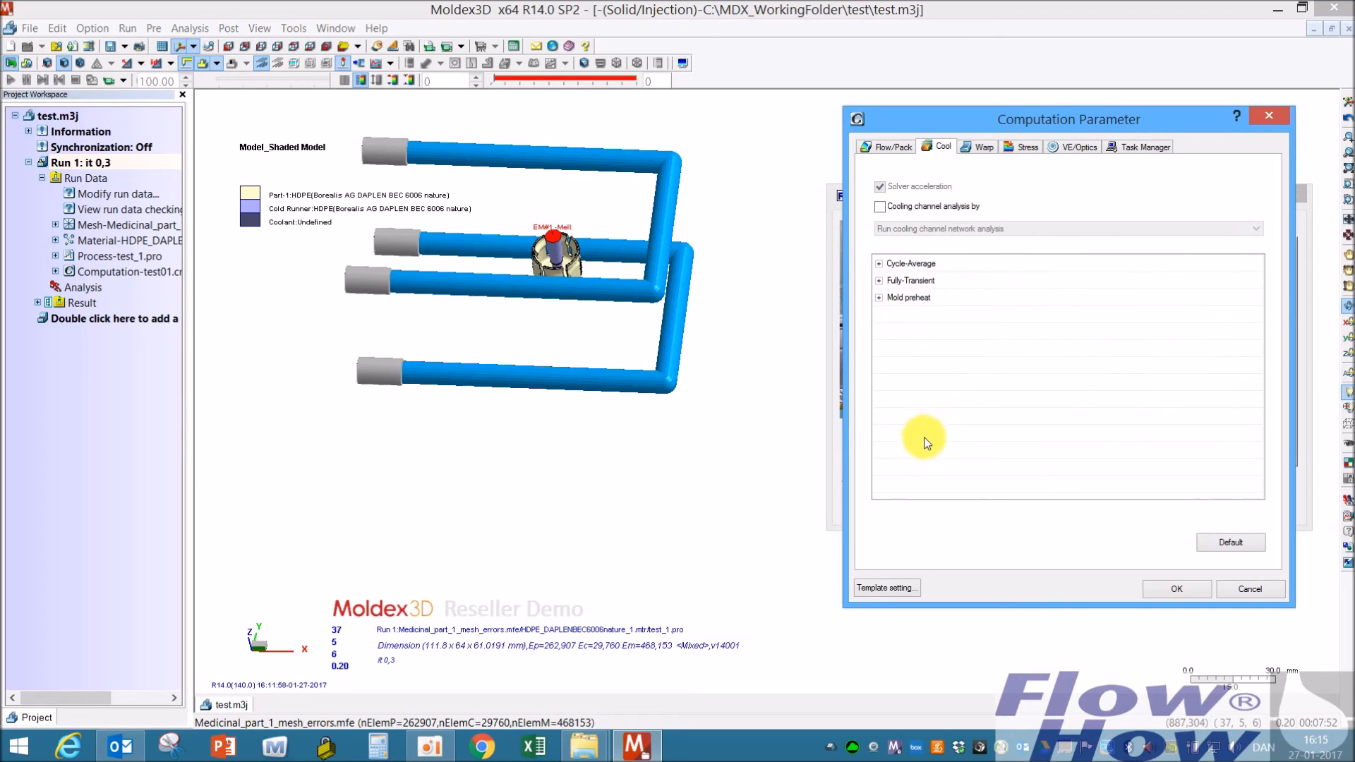
- Examine the computation parameter default-setting options without changing them, and review the warpage solver and calculation options
left_click(875, 588)
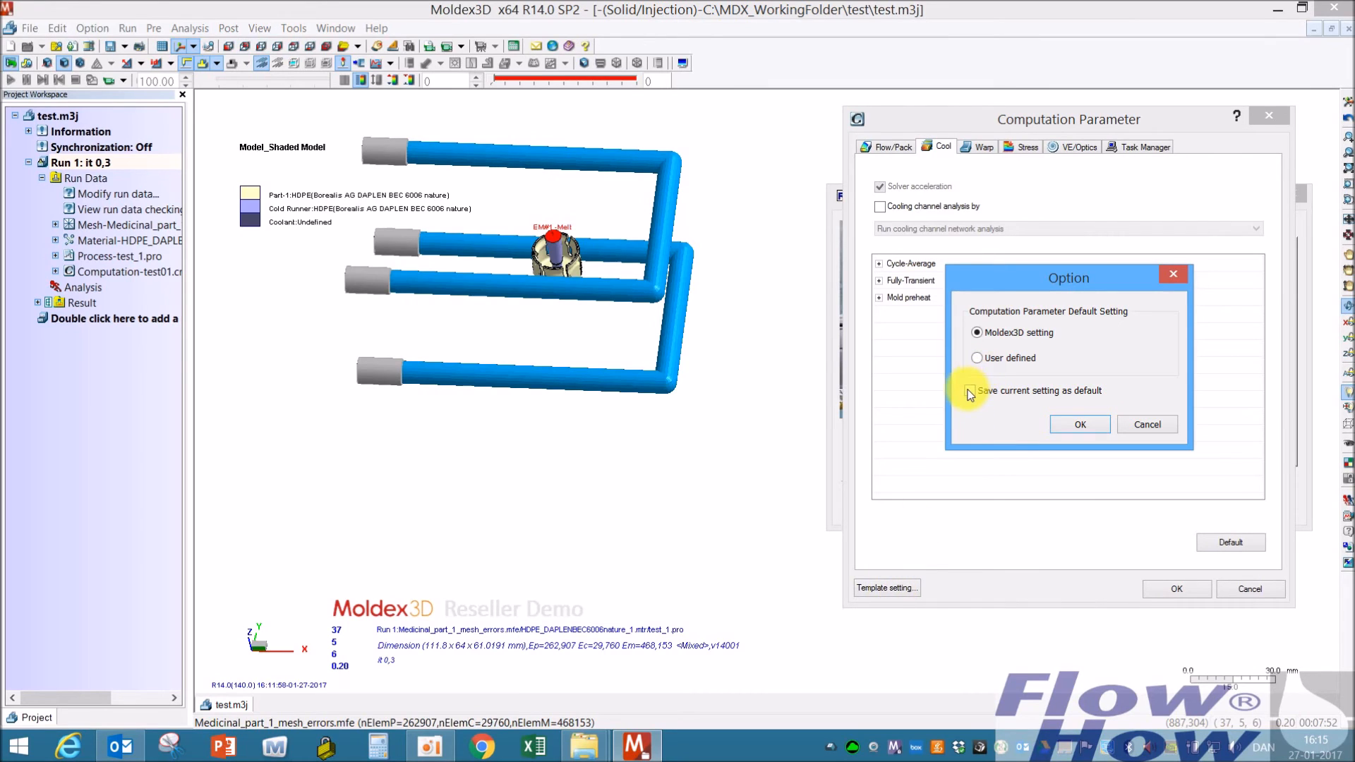
left_click(1149, 425)
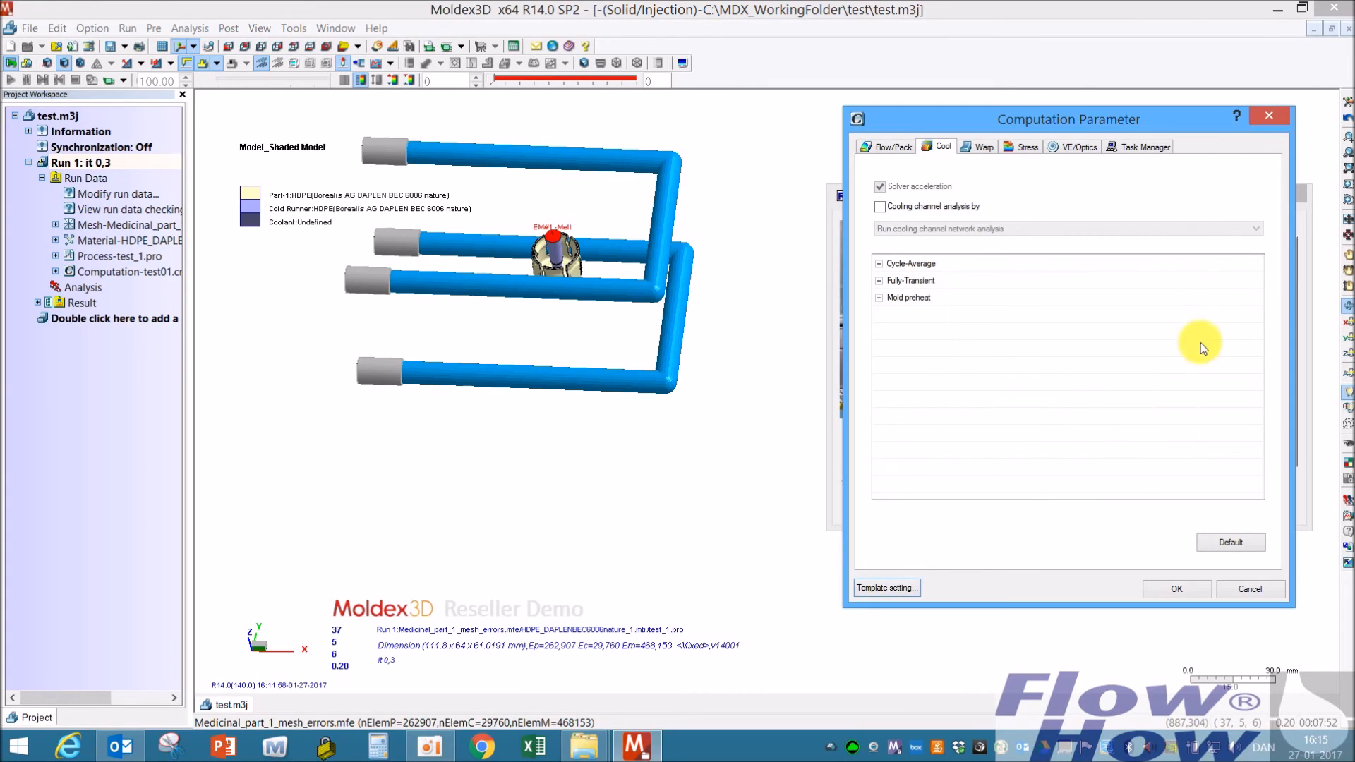
left_click(980, 147)
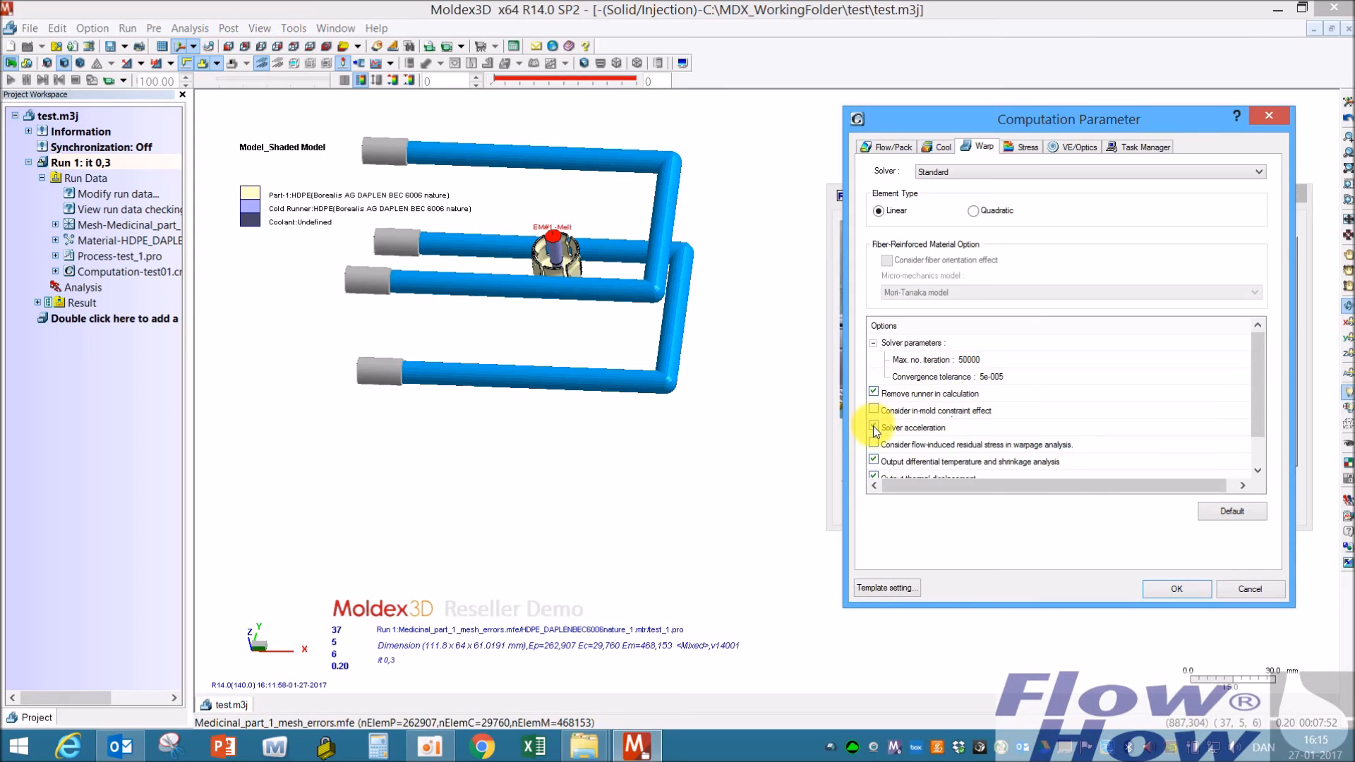
left_click_drag(1259, 402, 1247, 446)
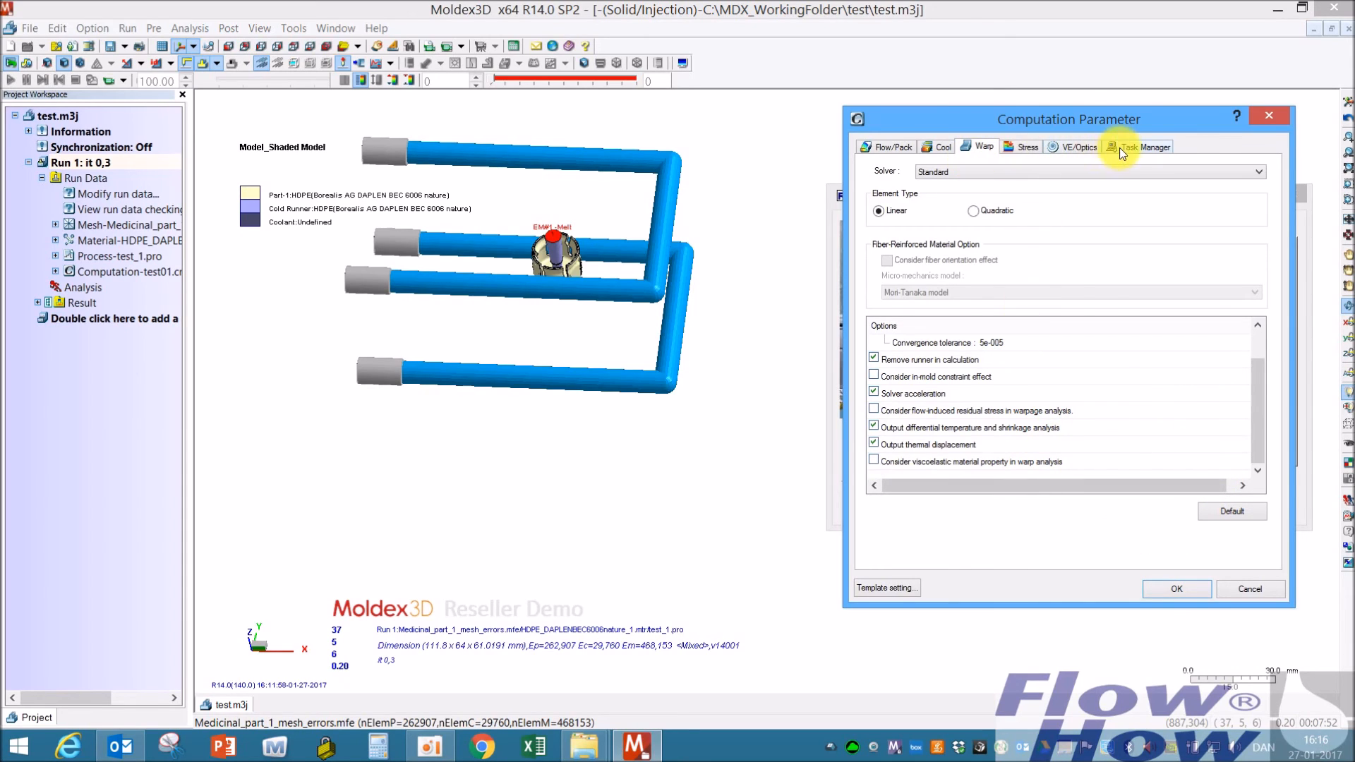
- Accept the computation parameters, check the run data and finish creating Run 1
left_click(1194, 590)
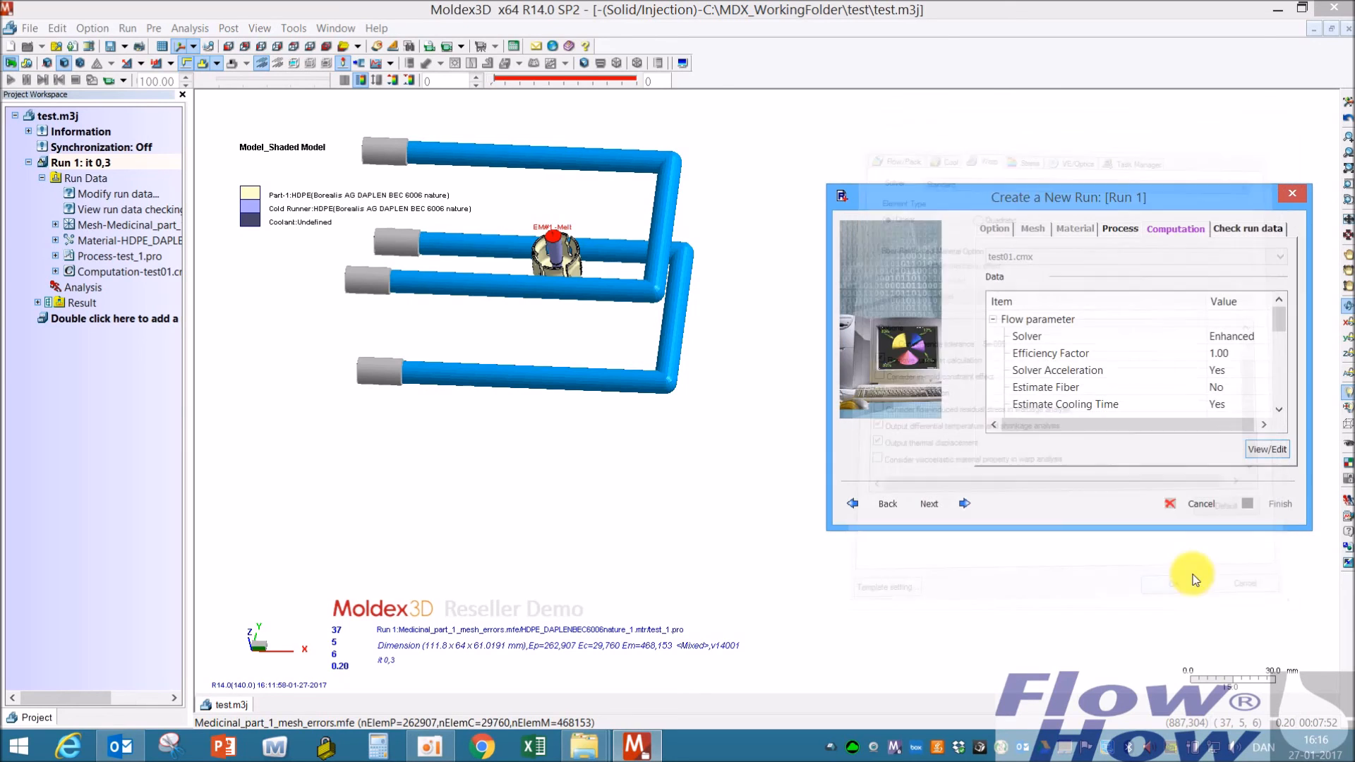
left_click(1232, 228)
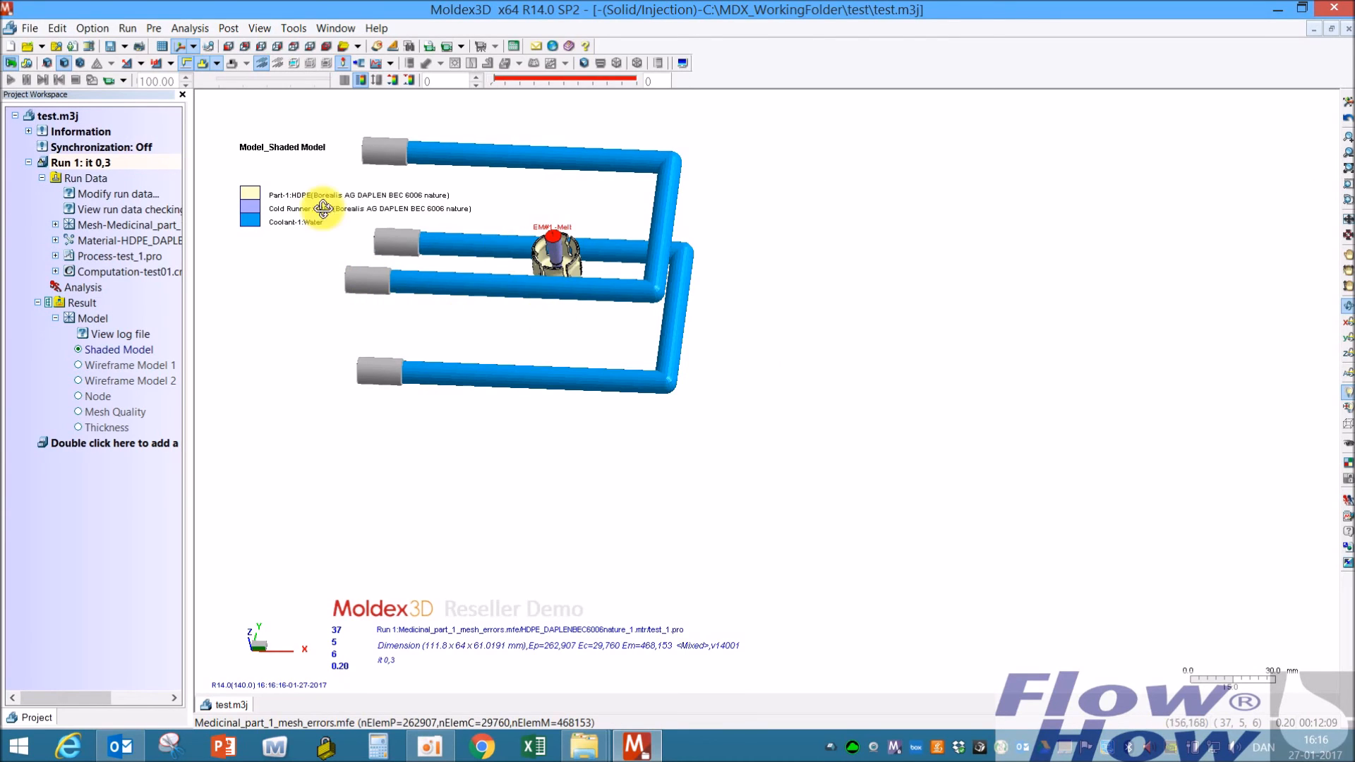
- Set the analysis sequence of Run 1 to Transient analysis 3 -Ct F P Ct W
left_click(76, 289)
double_click(75, 288)
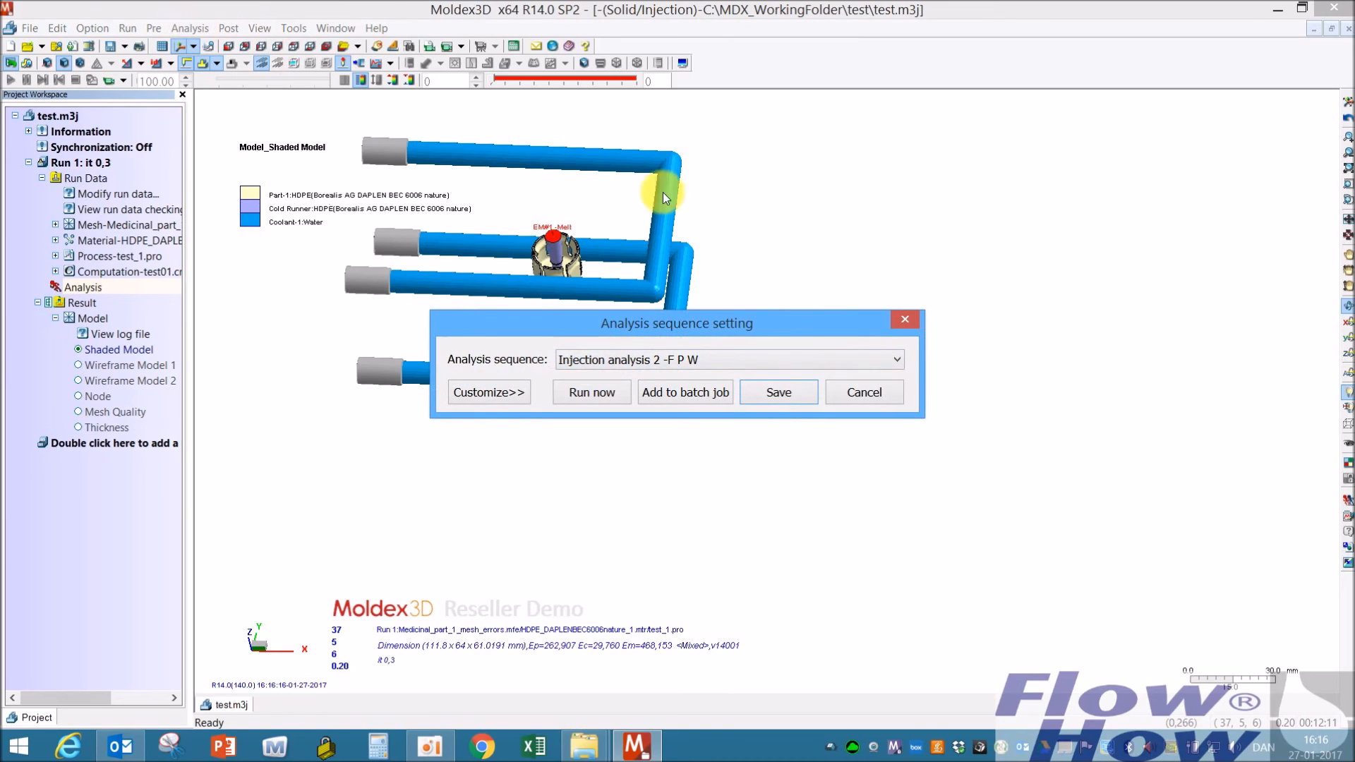
left_click(721, 363)
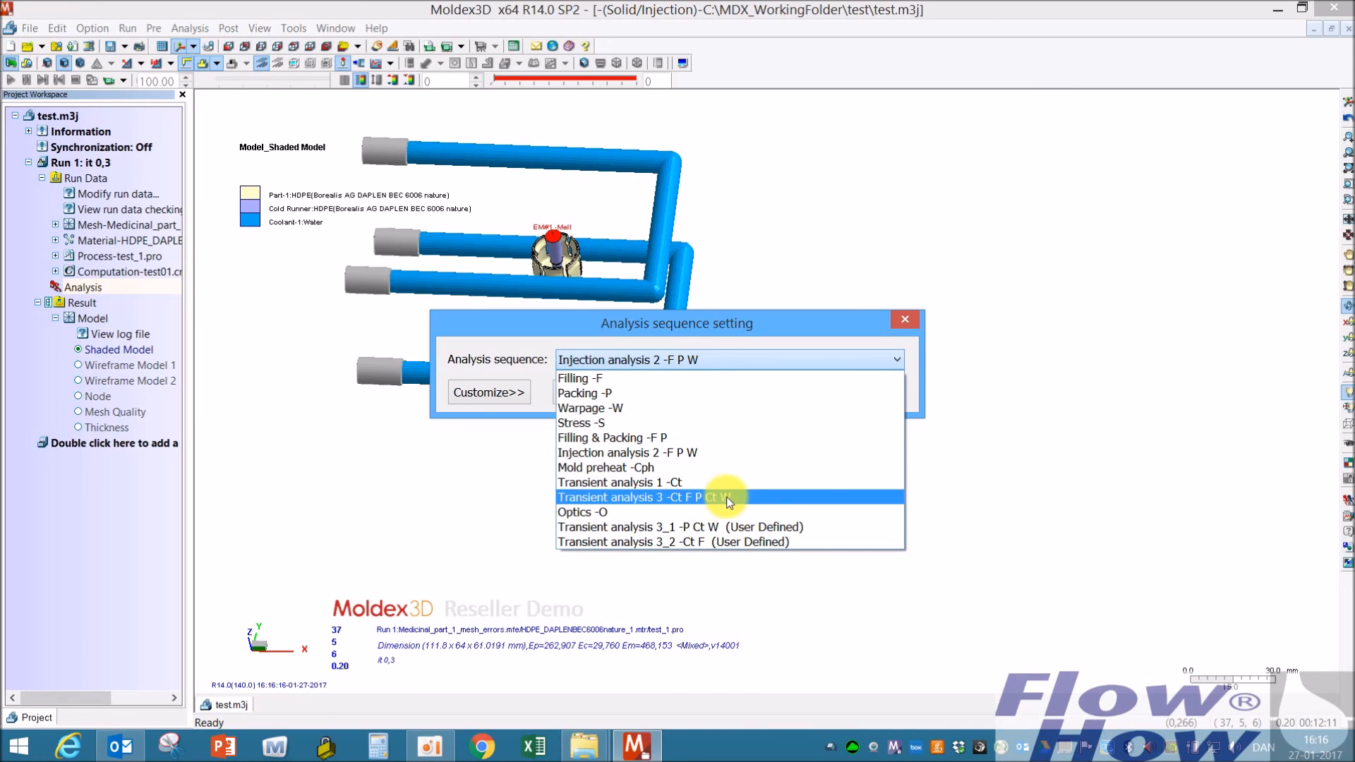
left_click(992, 468)
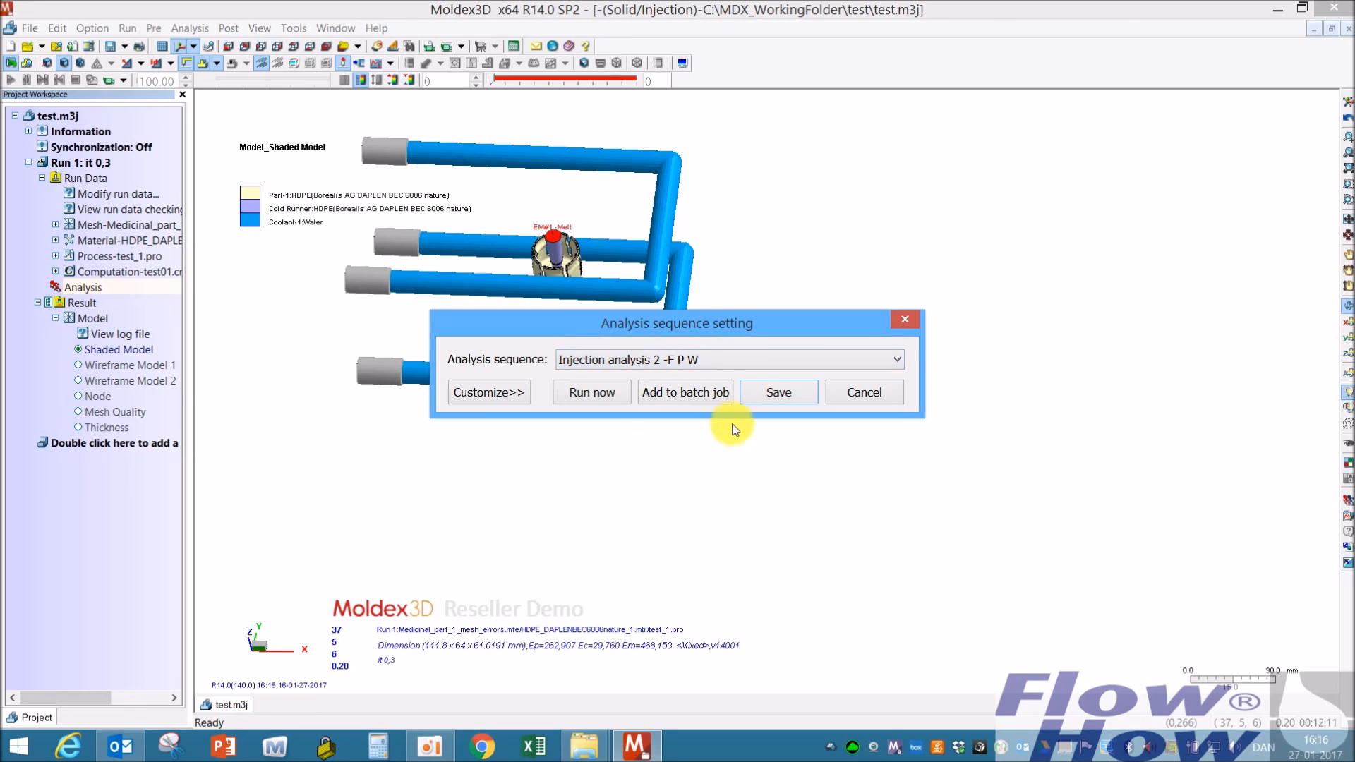
left_click(706, 360)
left_click(658, 497)
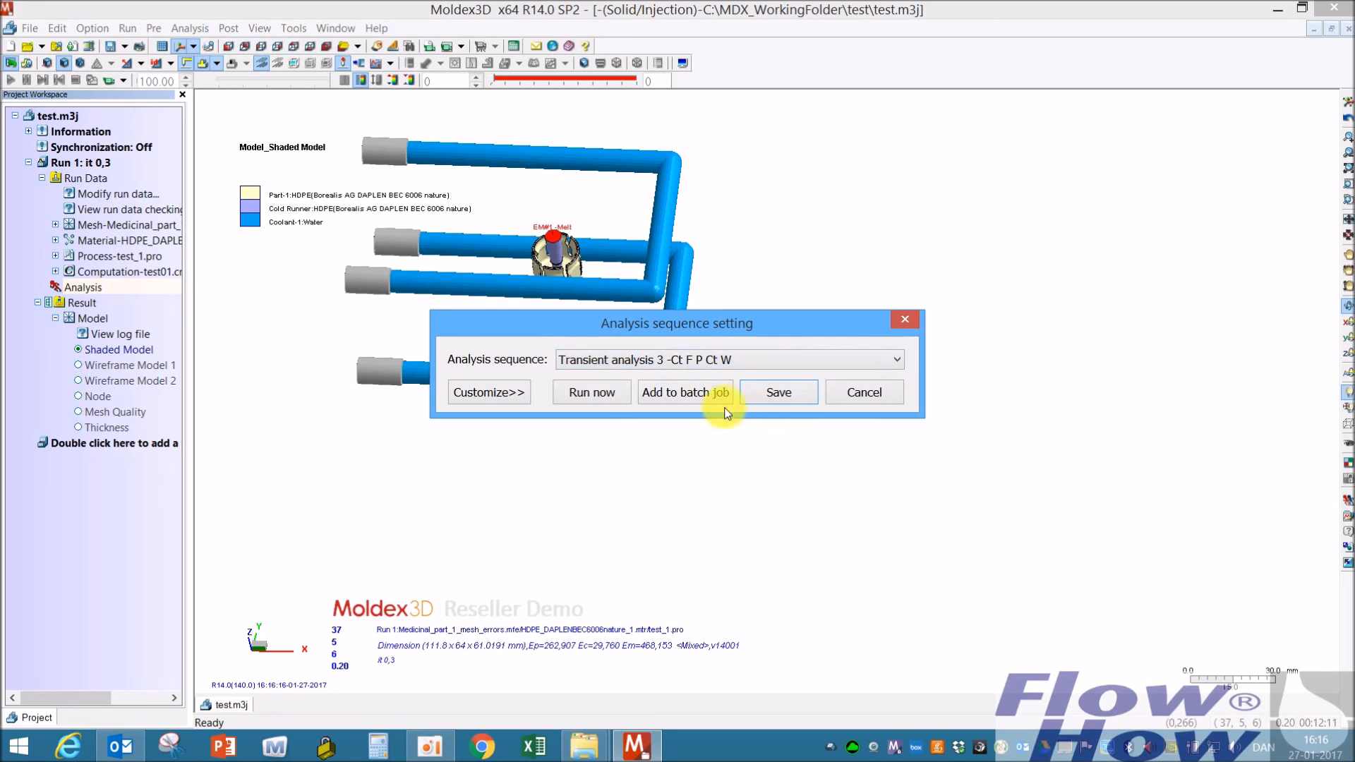
- Try to run the analysis, and leave the Computing Manager without submitting the batch job
left_click(596, 392)
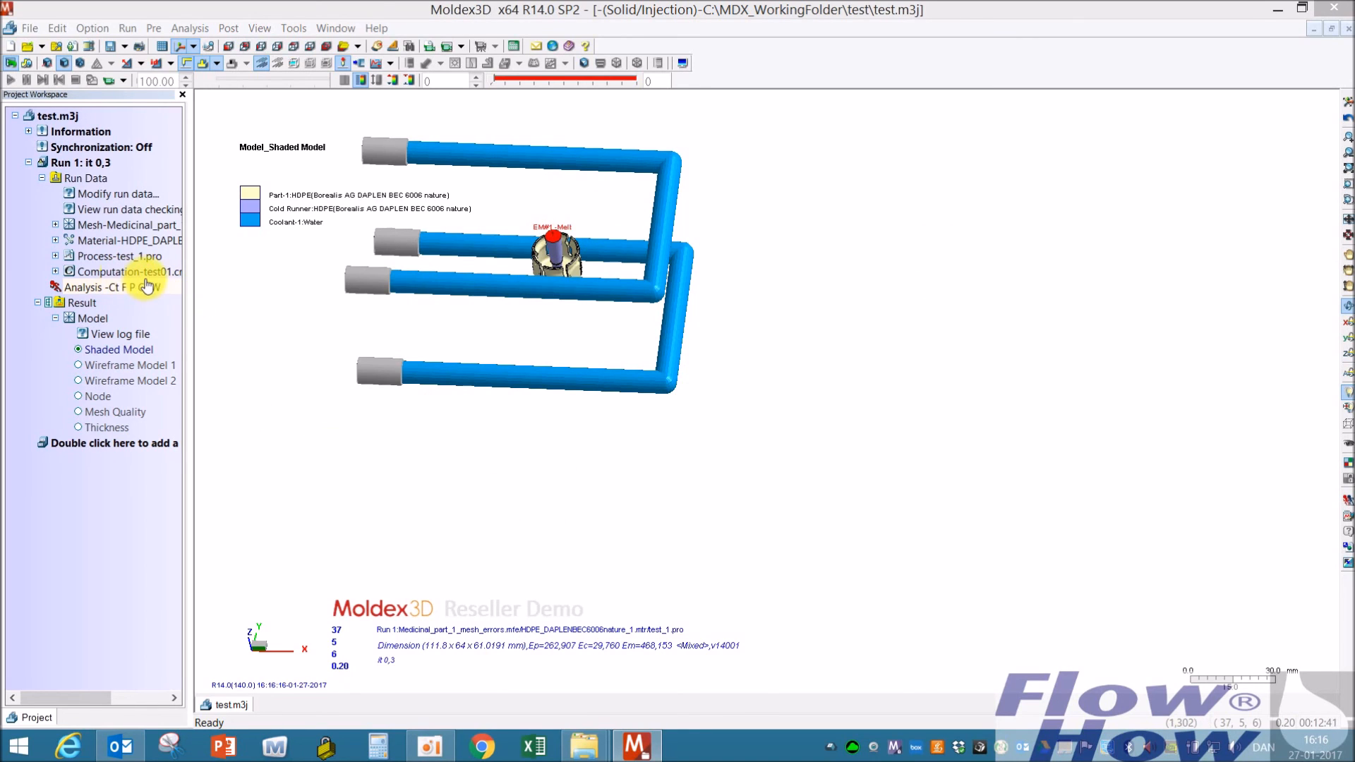
left_click(845, 414)
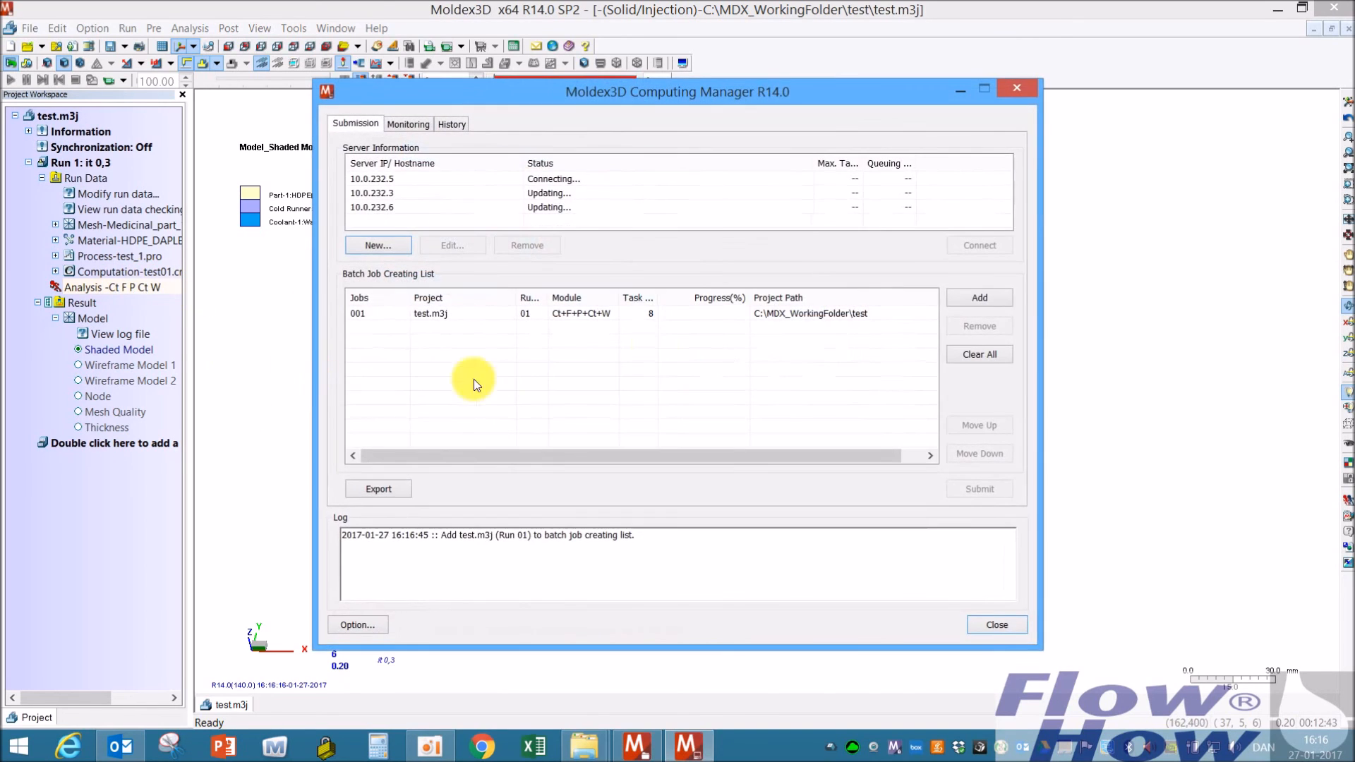
left_click(1006, 625)
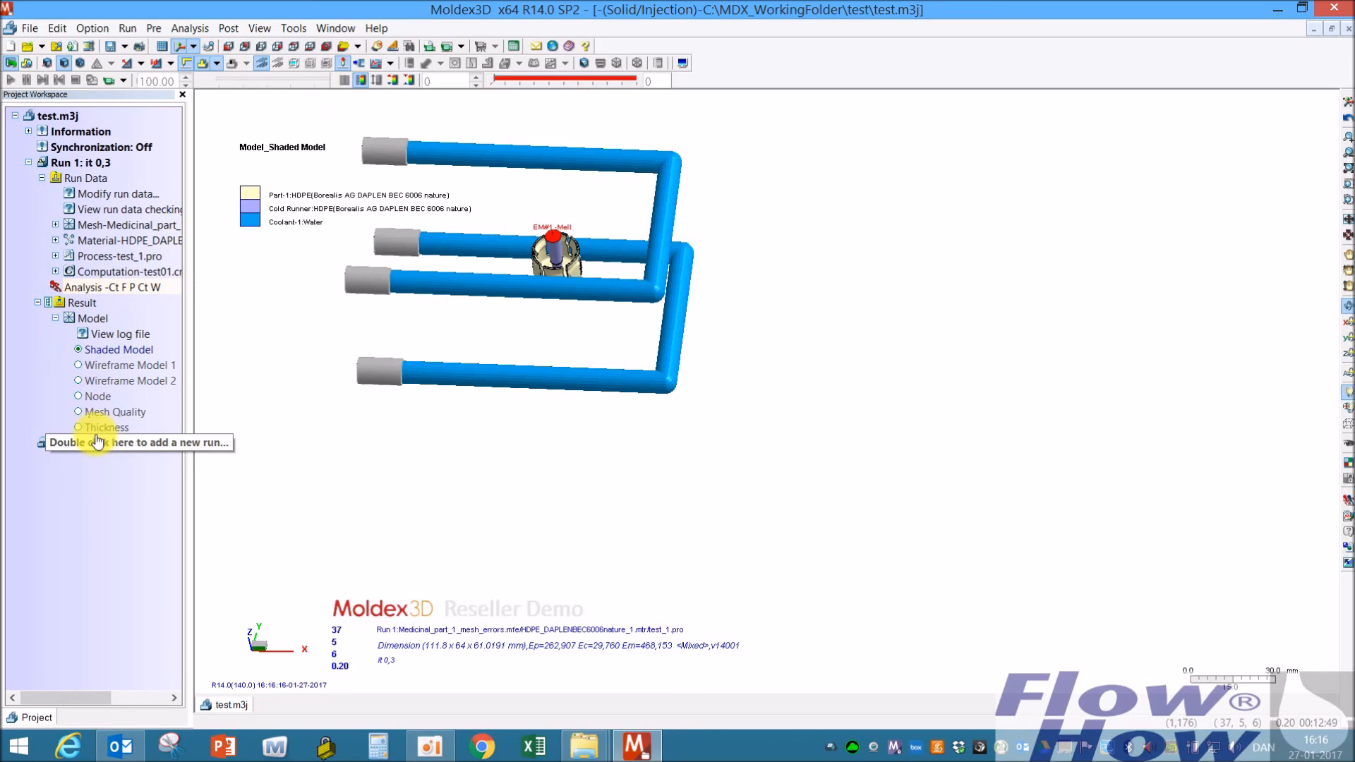
- Modify Run 1's computation parameters so the task manager uses Local host mode, and accept the change
double_click(88, 195)
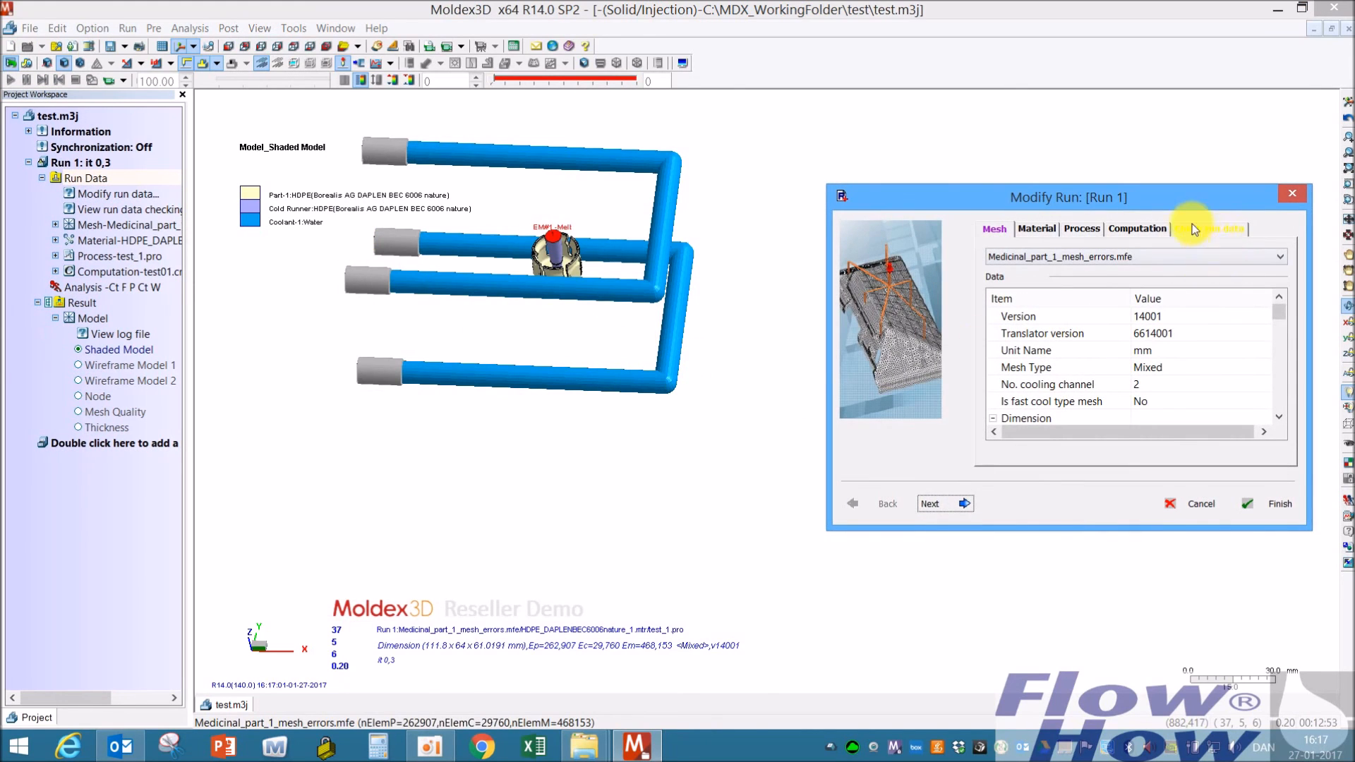
left_click(1139, 228)
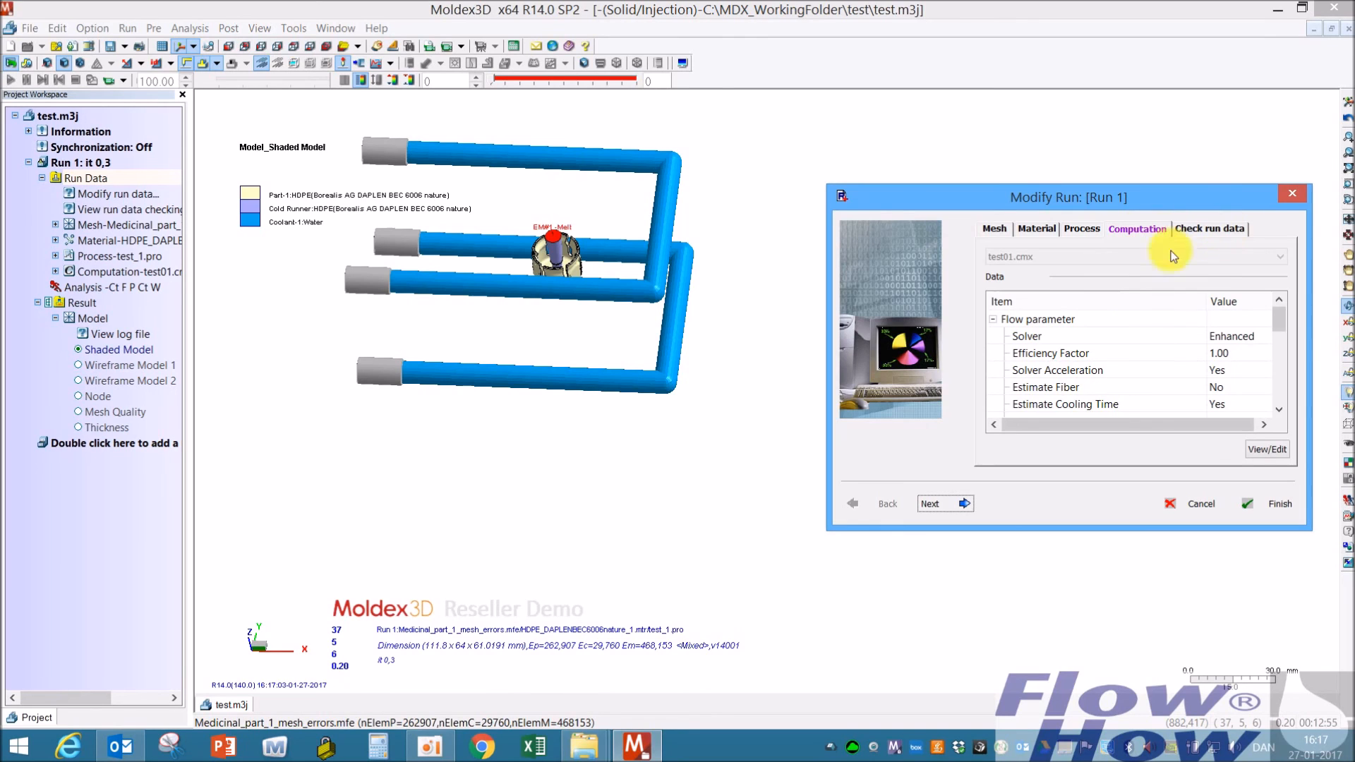
left_click(1269, 449)
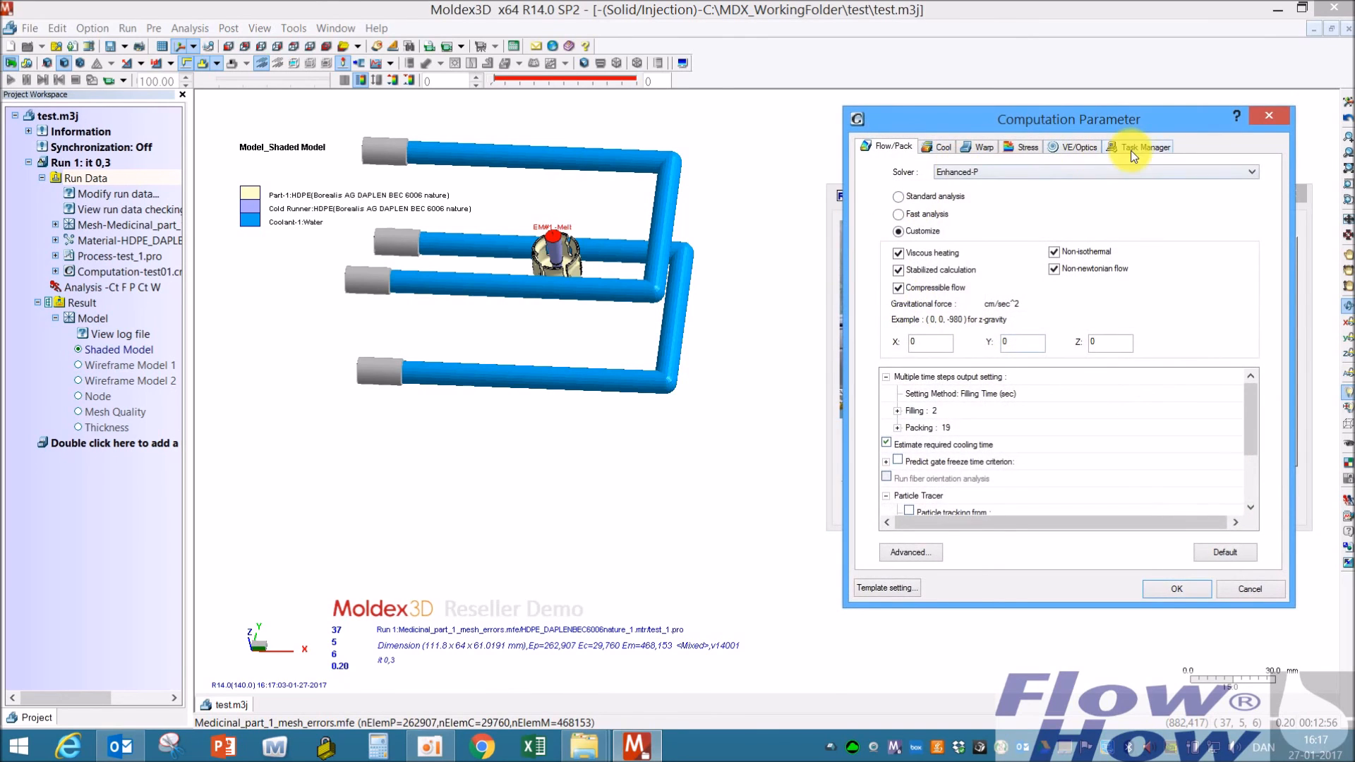
left_click(1132, 150)
left_click(886, 273)
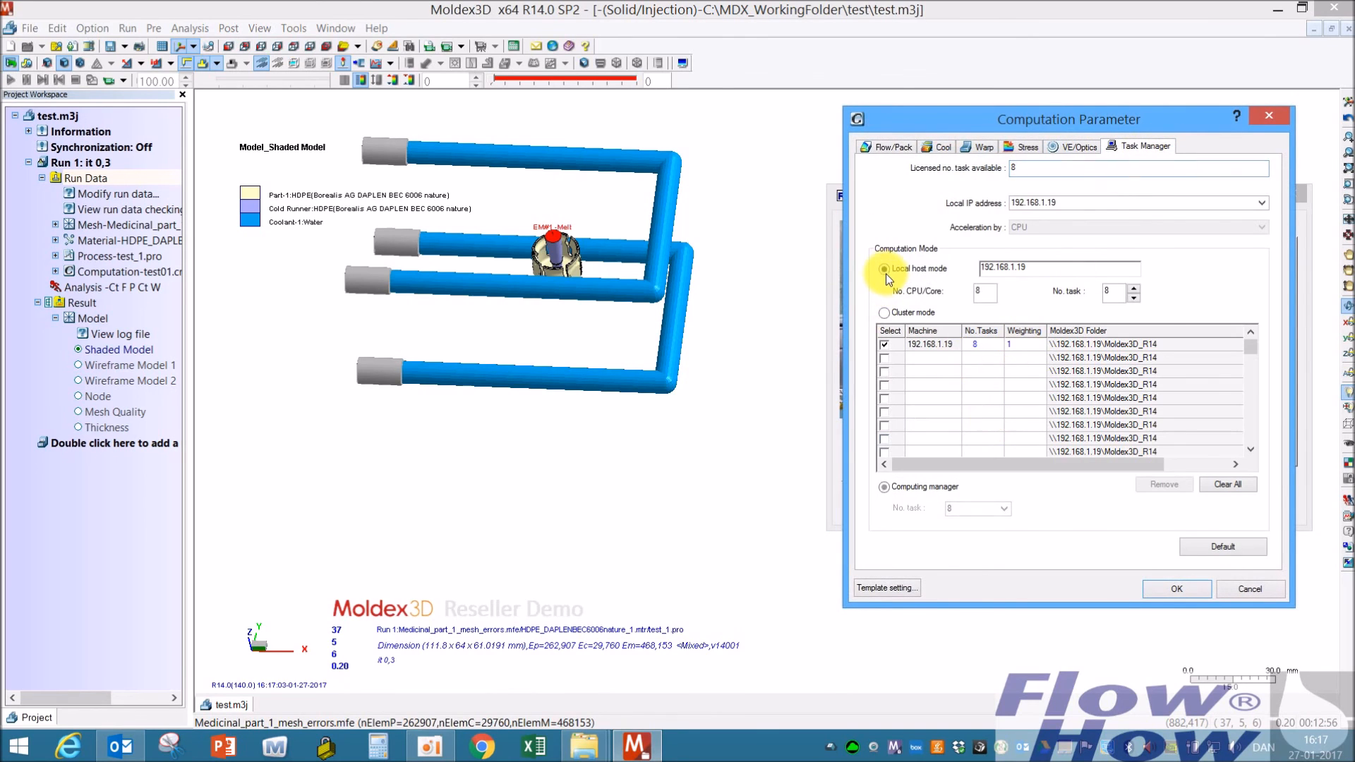
left_click(1179, 589)
left_click(1179, 592)
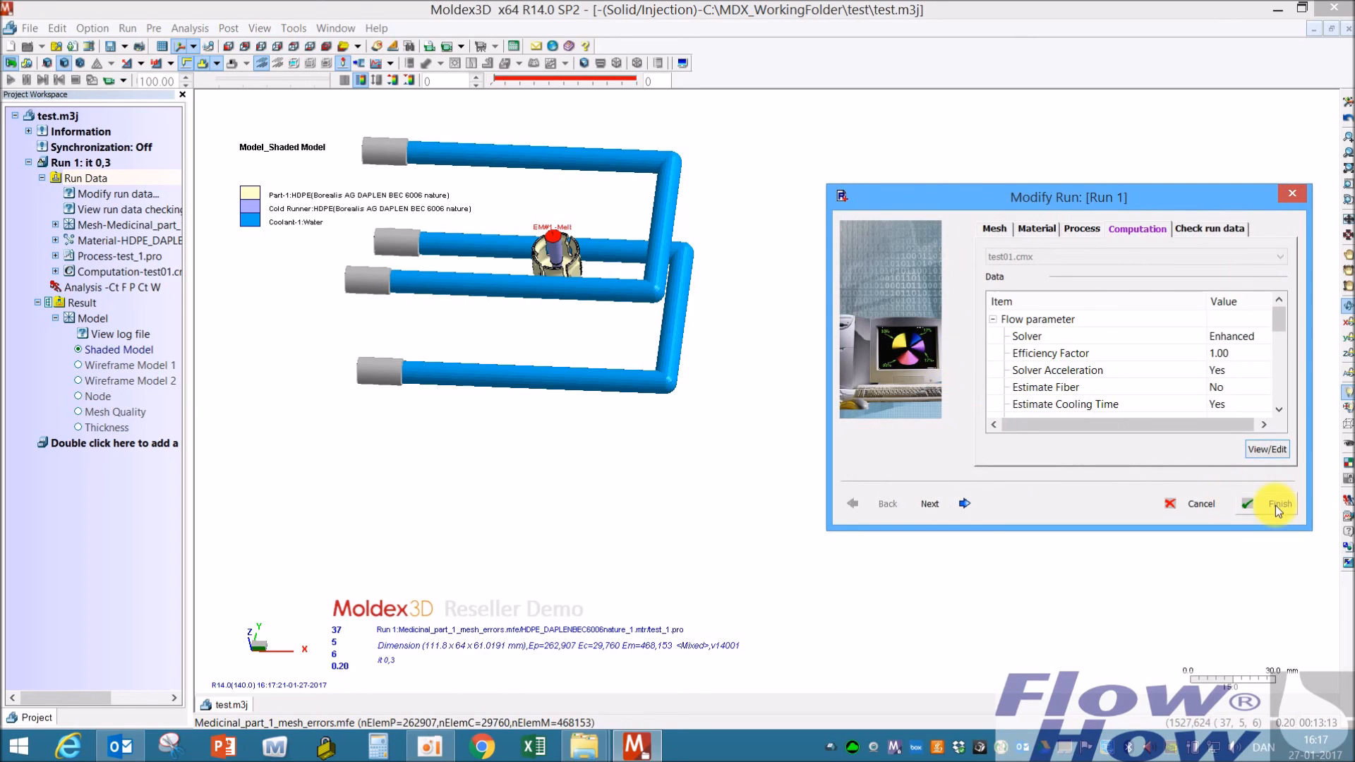
- Finish modifying Run 1 and start its Transient analysis 3 -Ct F P Ct W immediately
left_click(1276, 505)
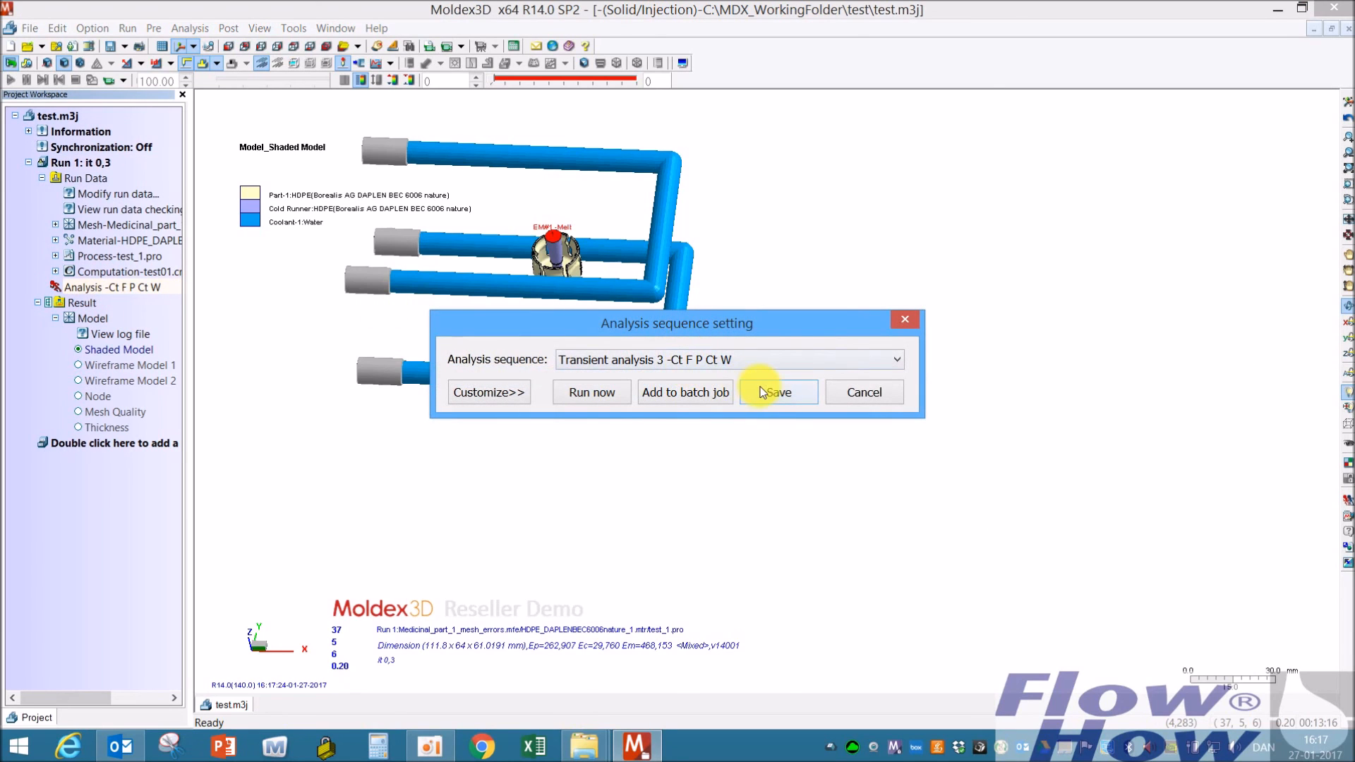
left_click(580, 392)
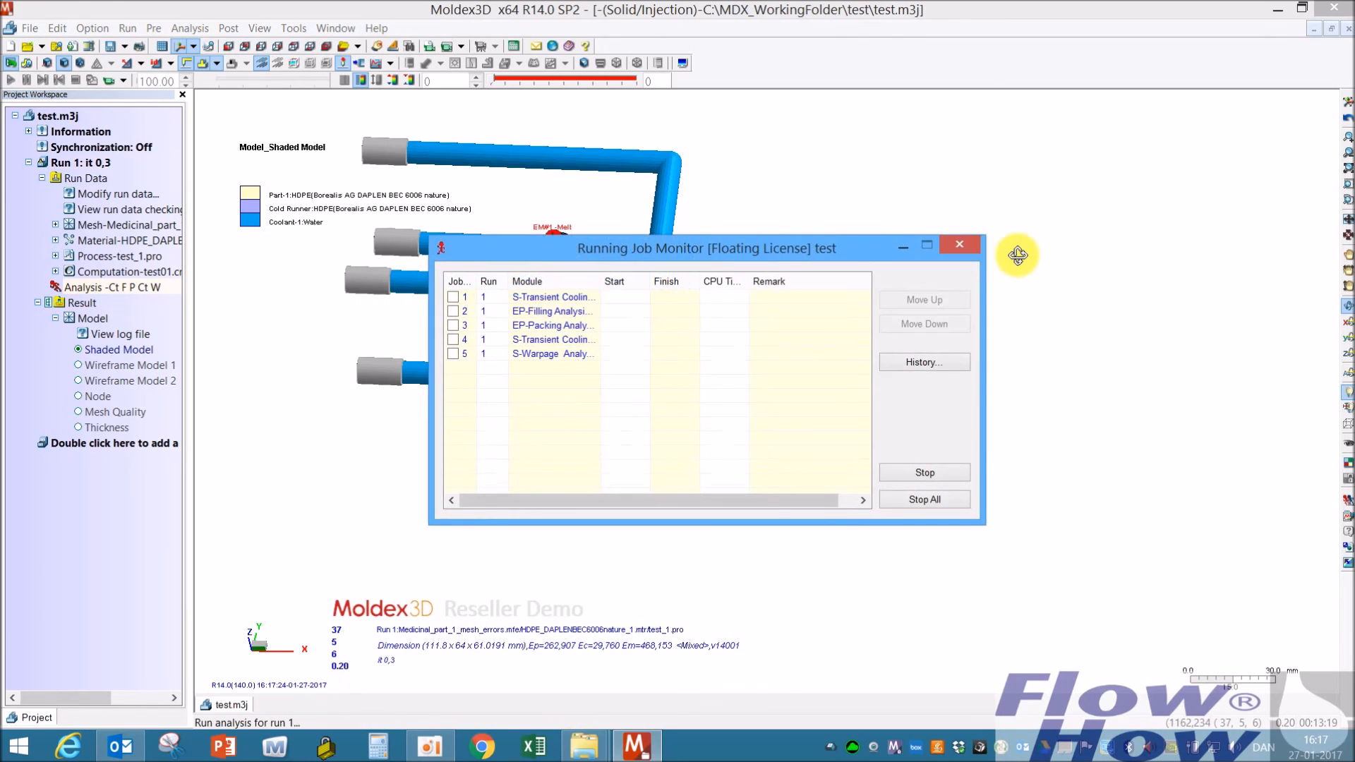